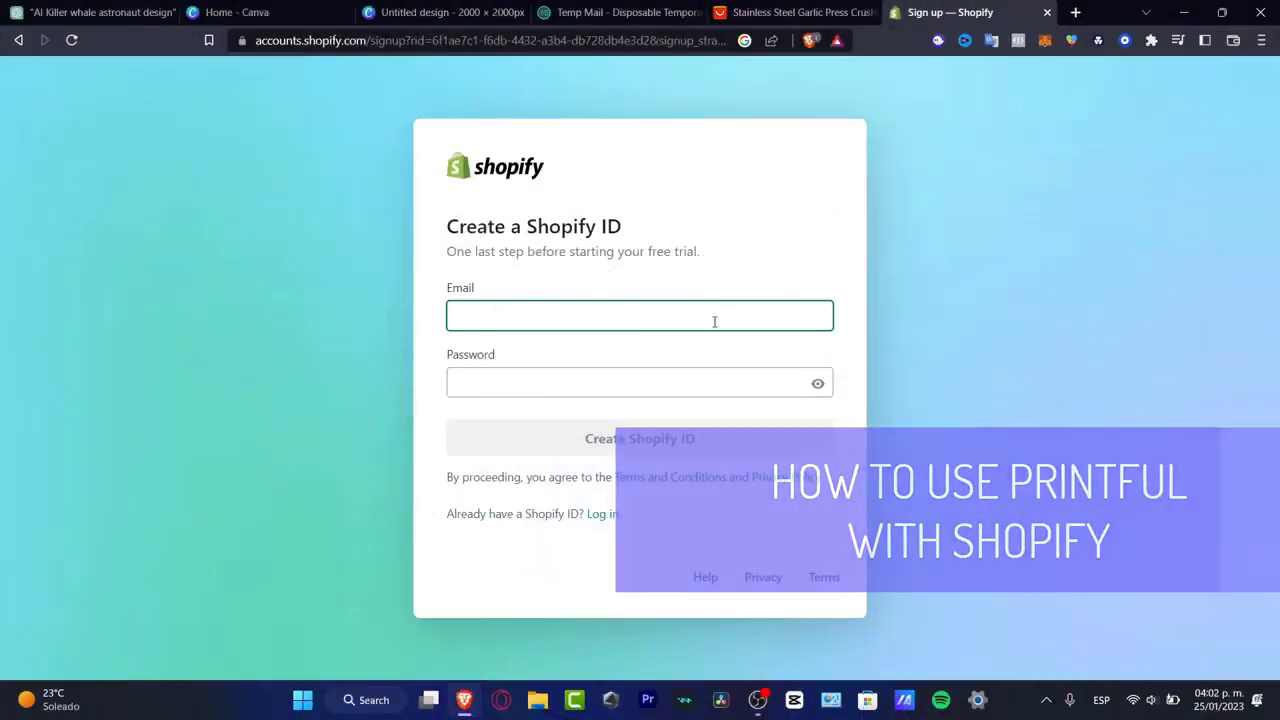
# Step: Create the Shopify ID with the temporary e-mail and a password, then close the AliExpress tab
pyautogui.hotkey('ctrl', 'v')
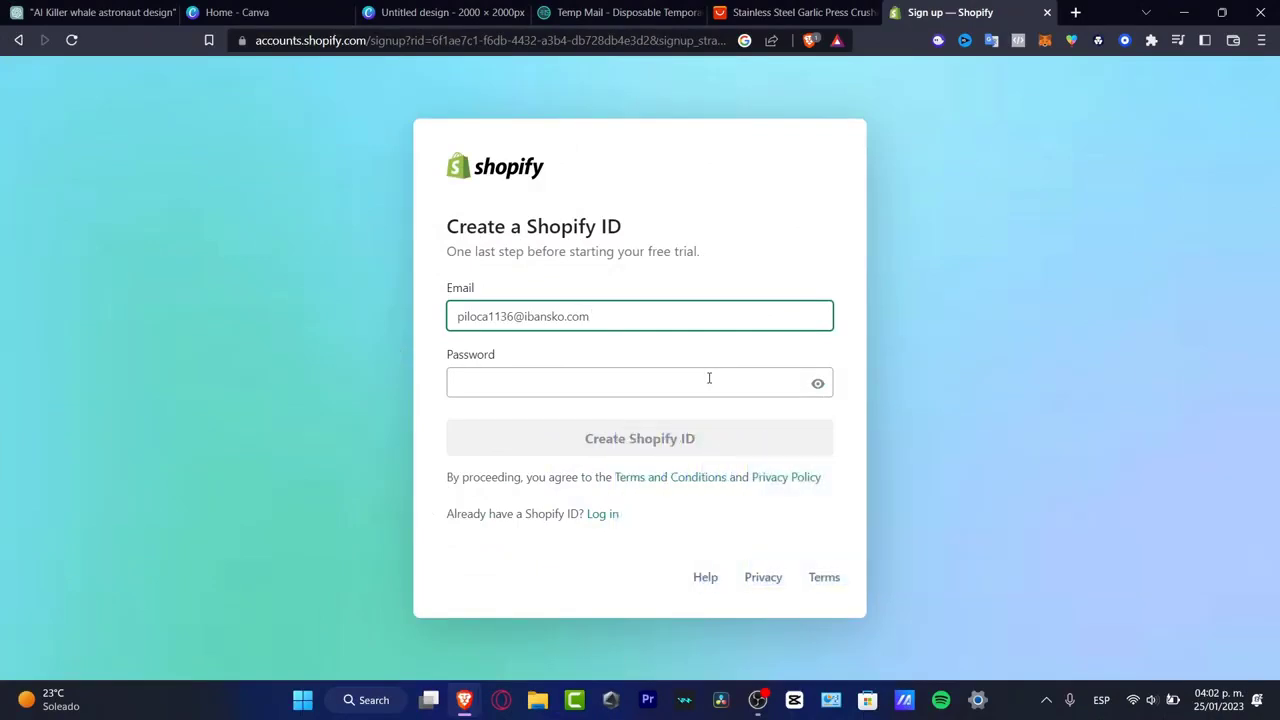
pyautogui.click(709, 378)
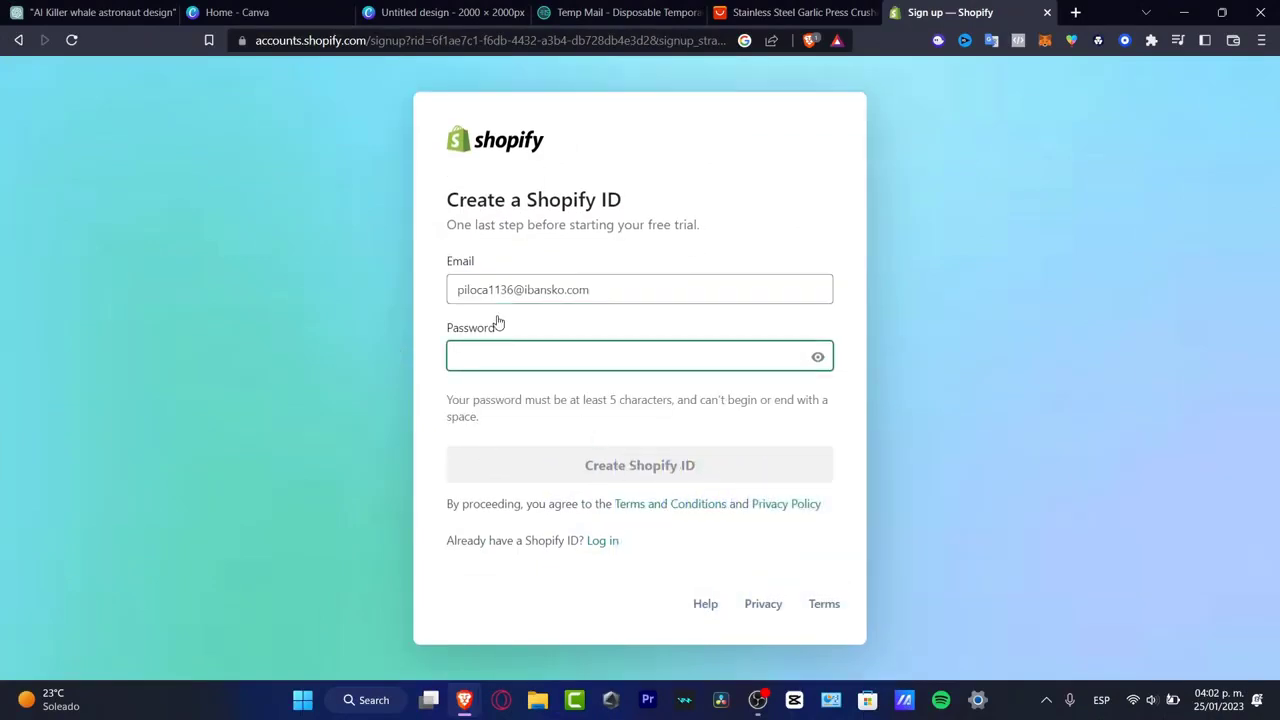
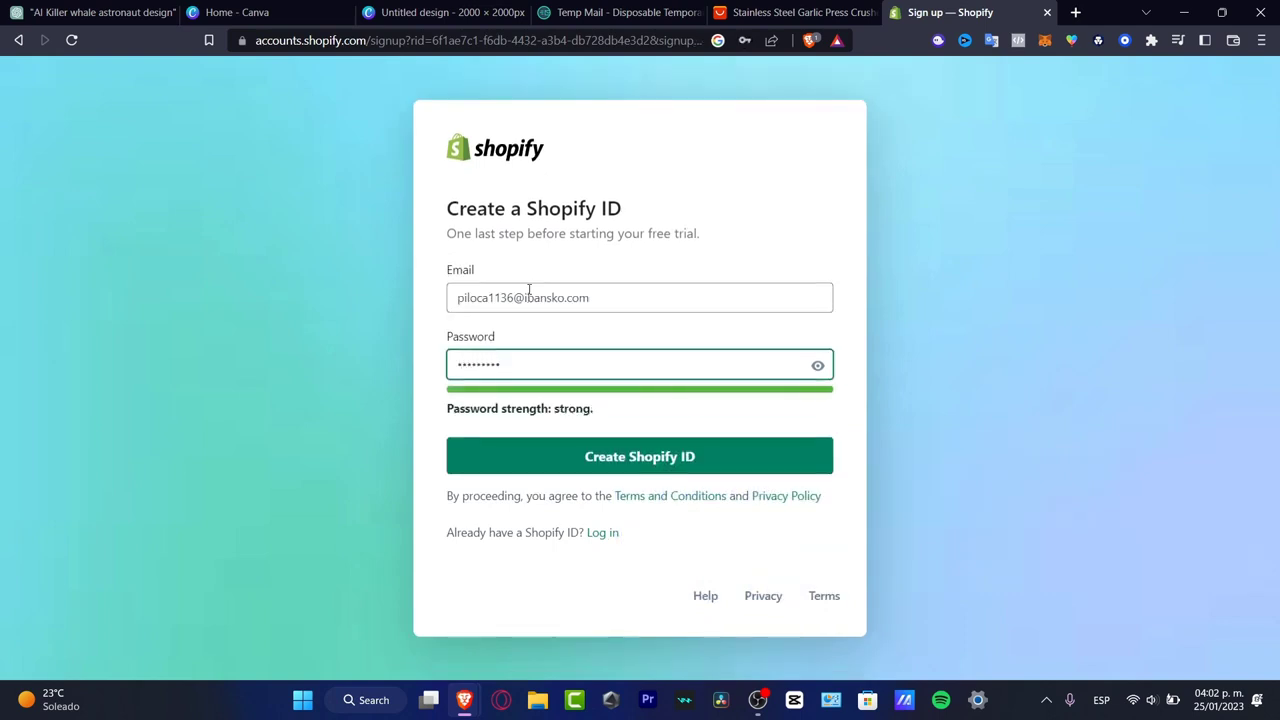
pyautogui.click(677, 454)
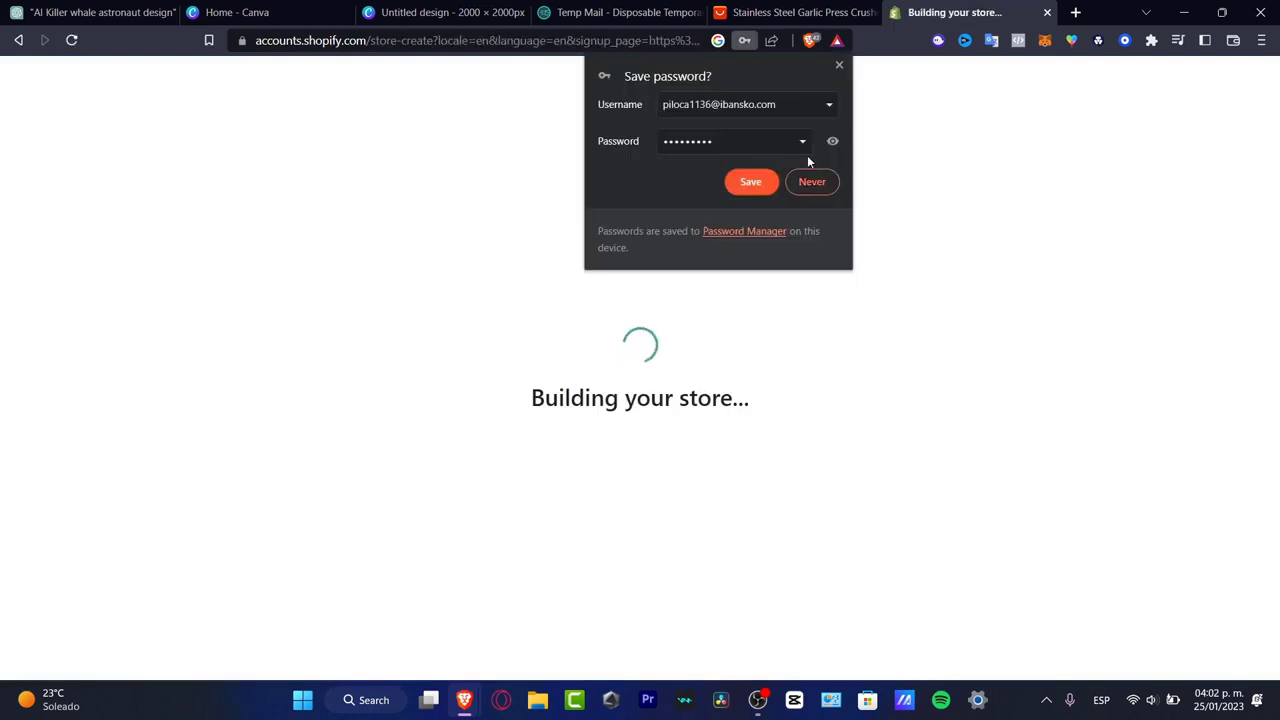
pyautogui.click(839, 68)
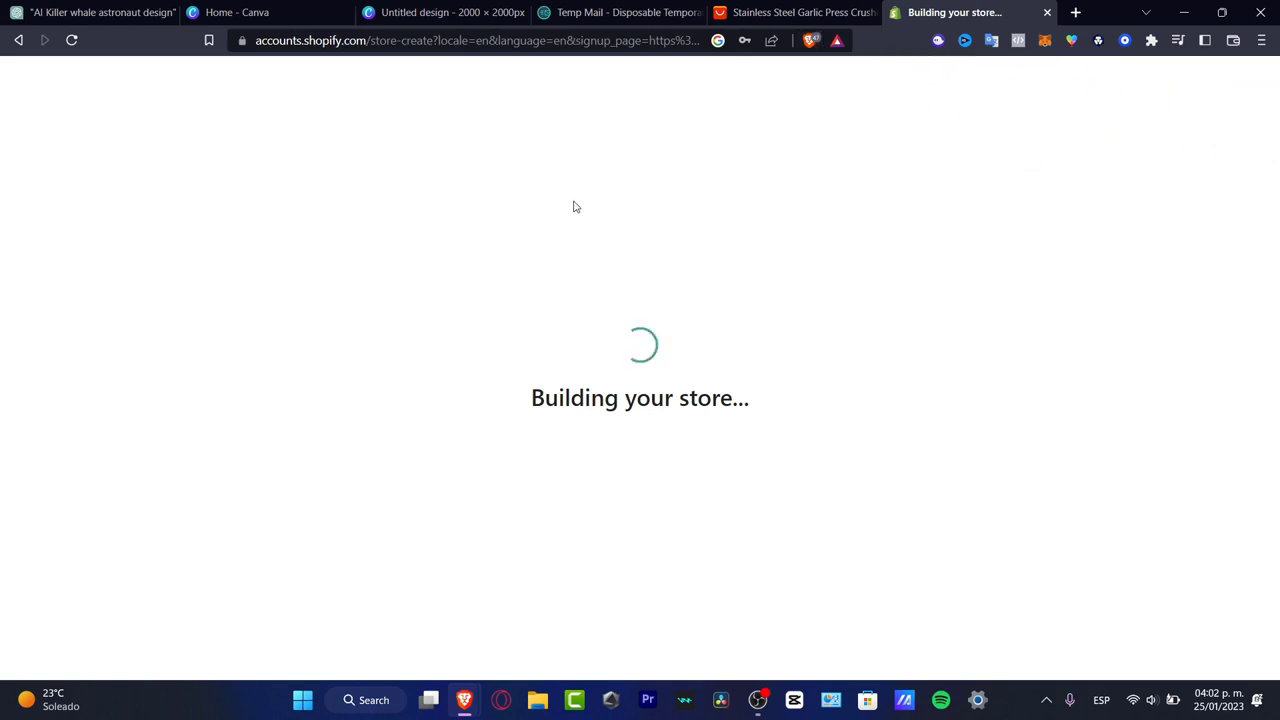
pyautogui.click(873, 13)
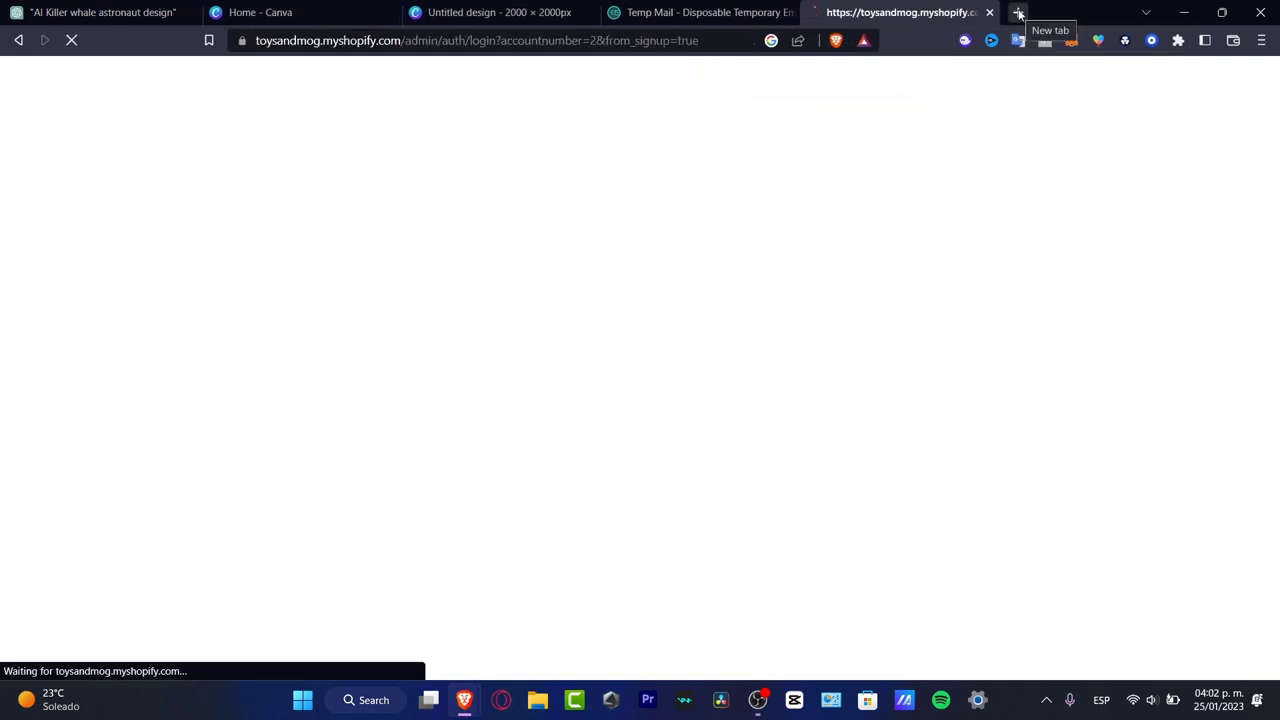
# Step: Search Google for 'printful' in a new tab and open the printful.com site
pyautogui.click(1018, 13)
pyautogui.write('printif')
pyautogui.press('BackSpace')
pyautogui.press('BackSpace')
pyautogui.write('ful')
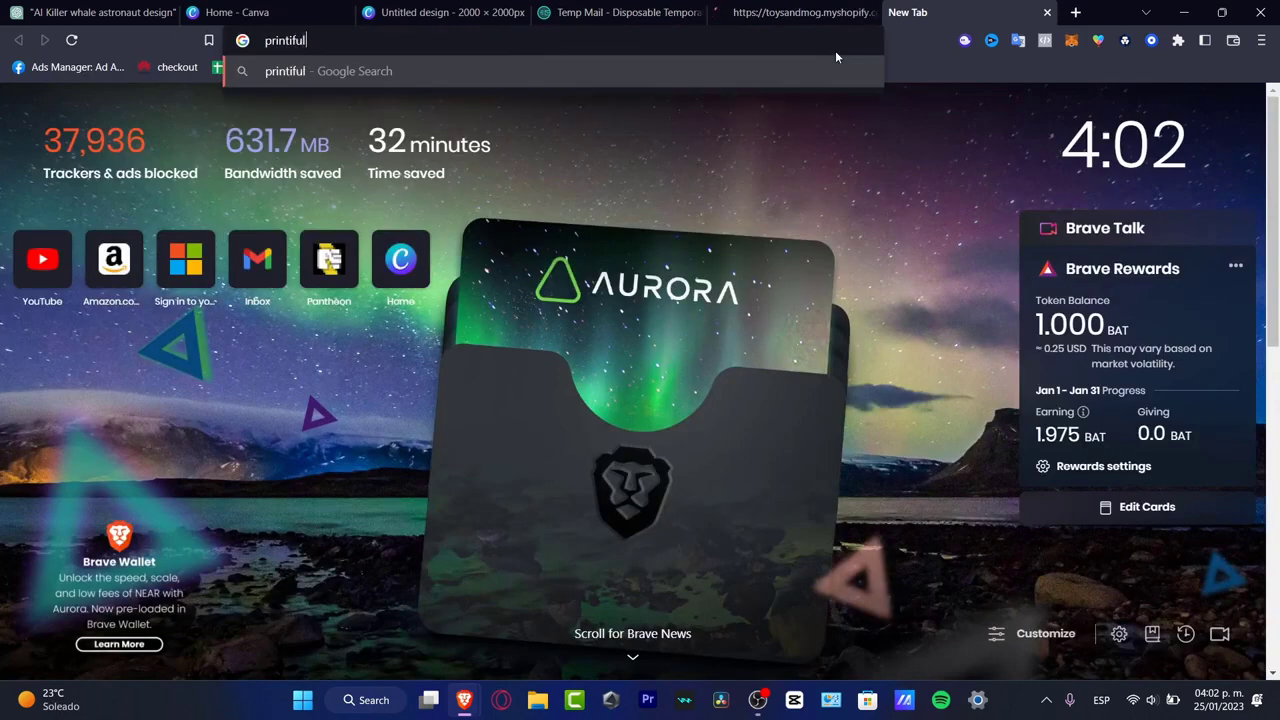
pyautogui.press('Return')
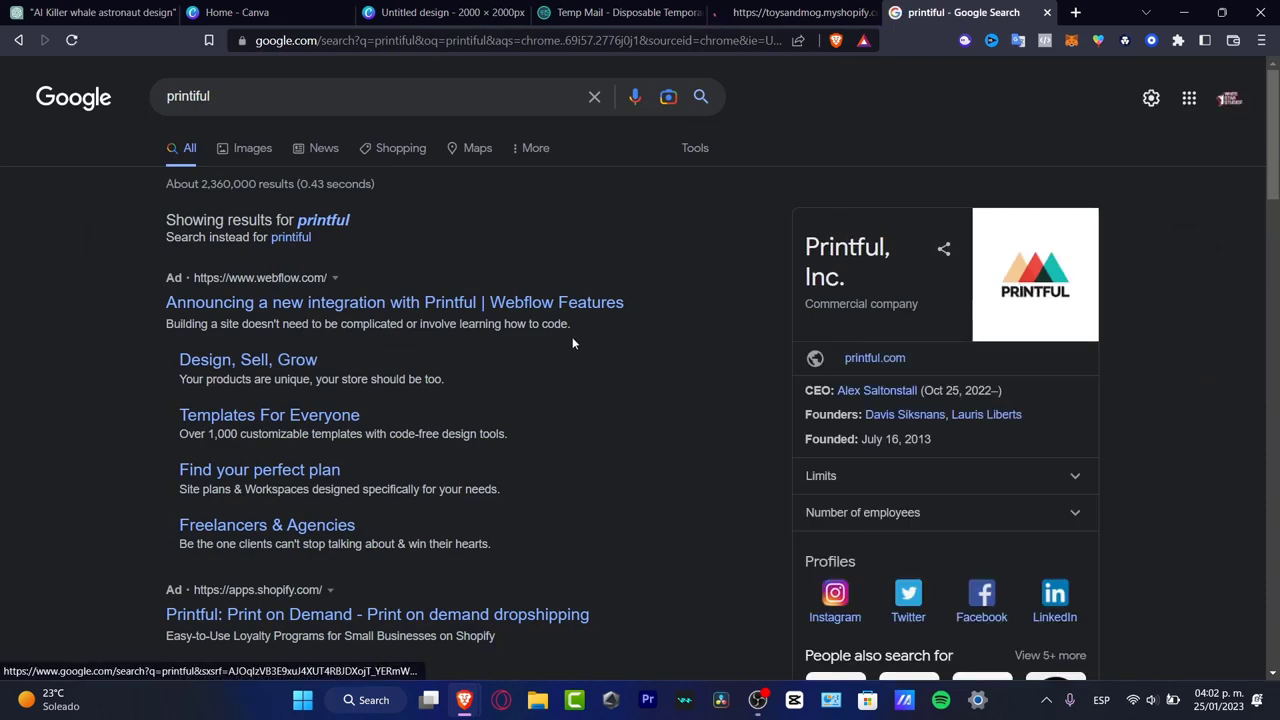
pyautogui.scroll(-3, 600, 380)
pyautogui.click(341, 542)
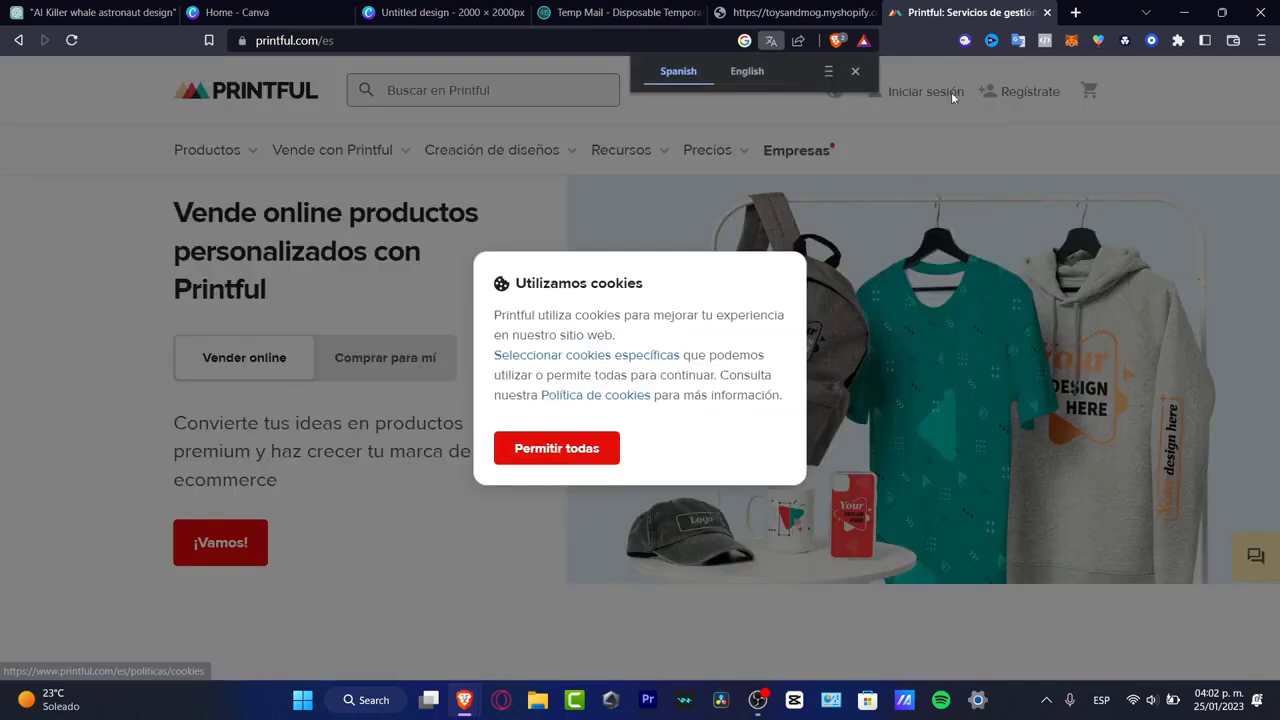
# Step: From the toysandmog admin's Add apps page, add and install Printful: Print on Demand
pyautogui.click(811, 14)
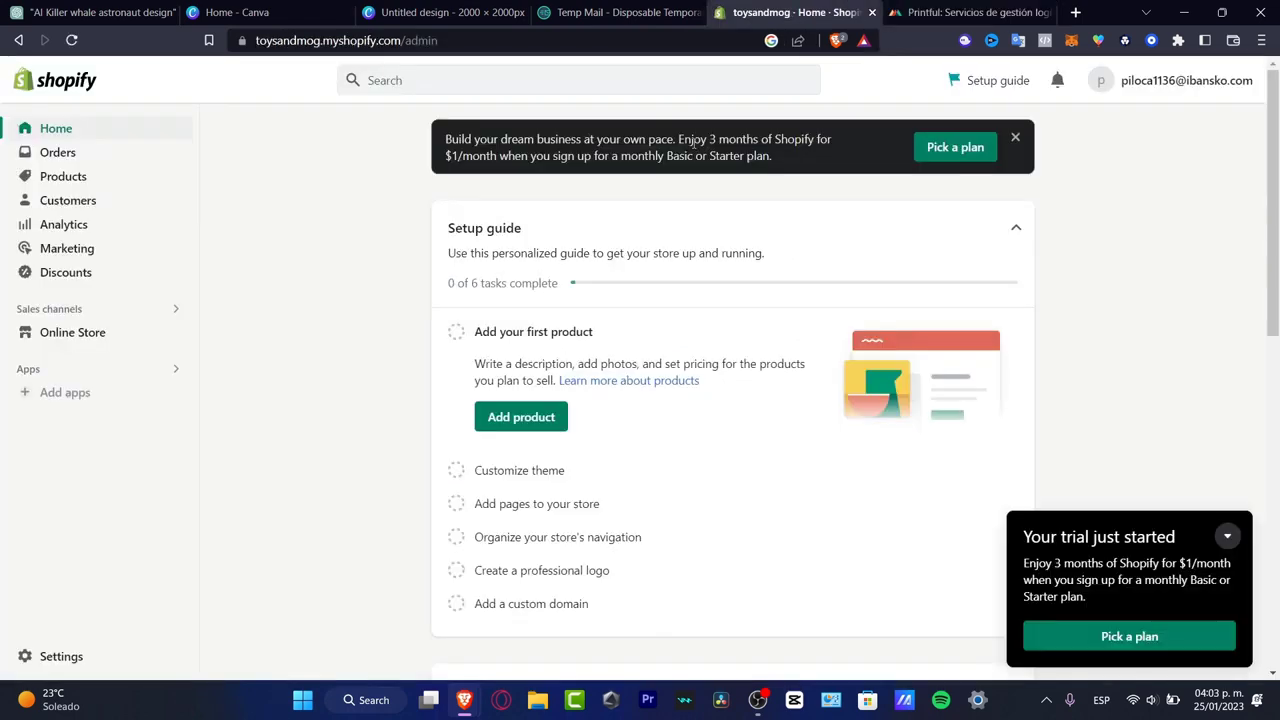
pyautogui.click(65, 393)
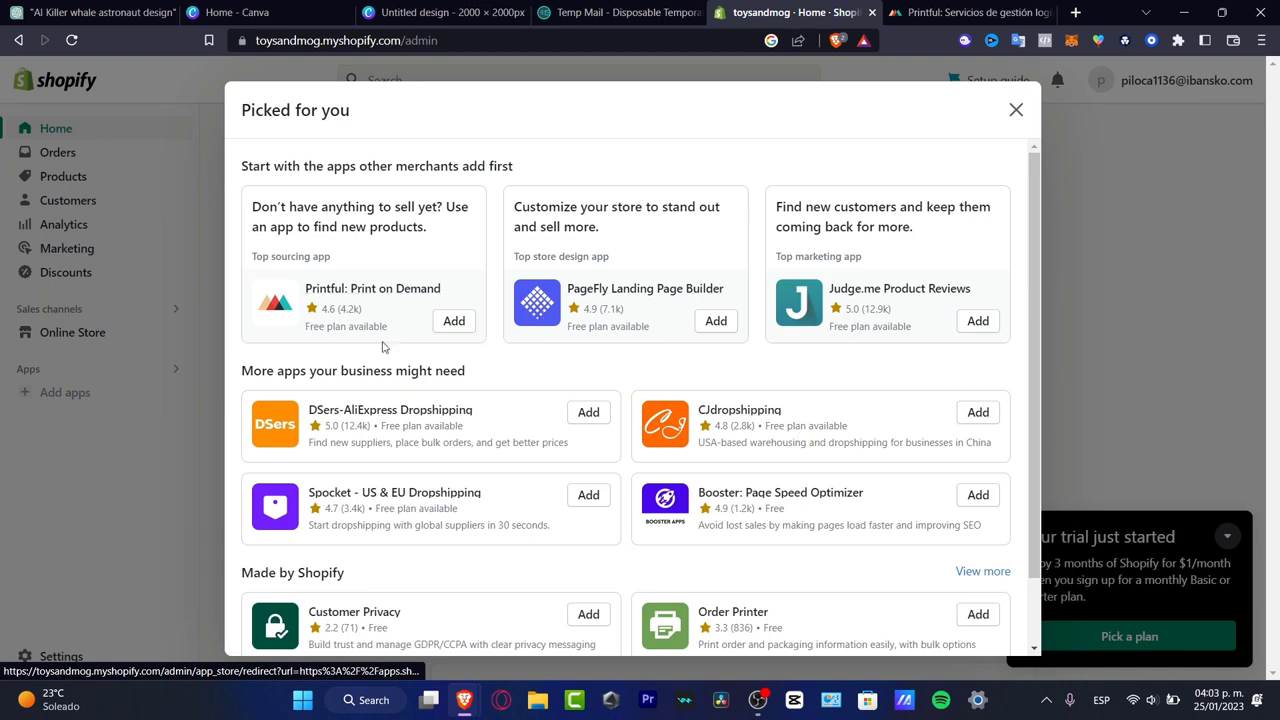
pyautogui.click(450, 321)
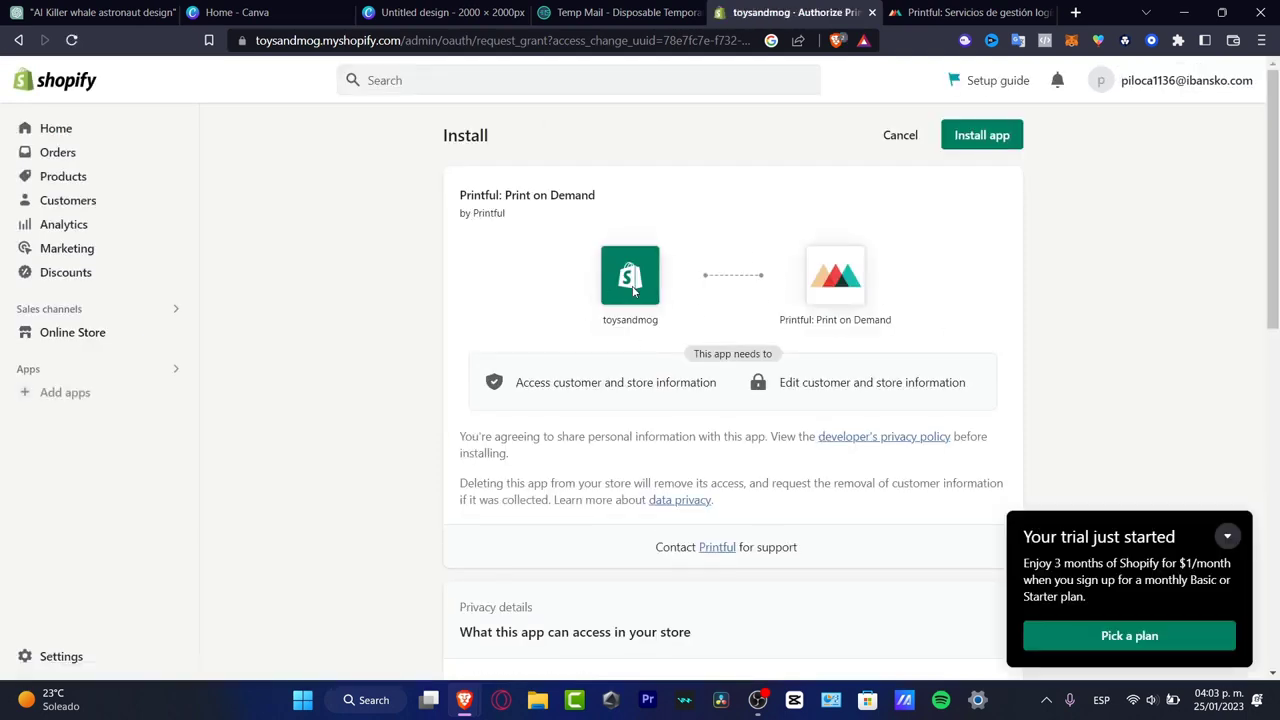
pyautogui.click(998, 135)
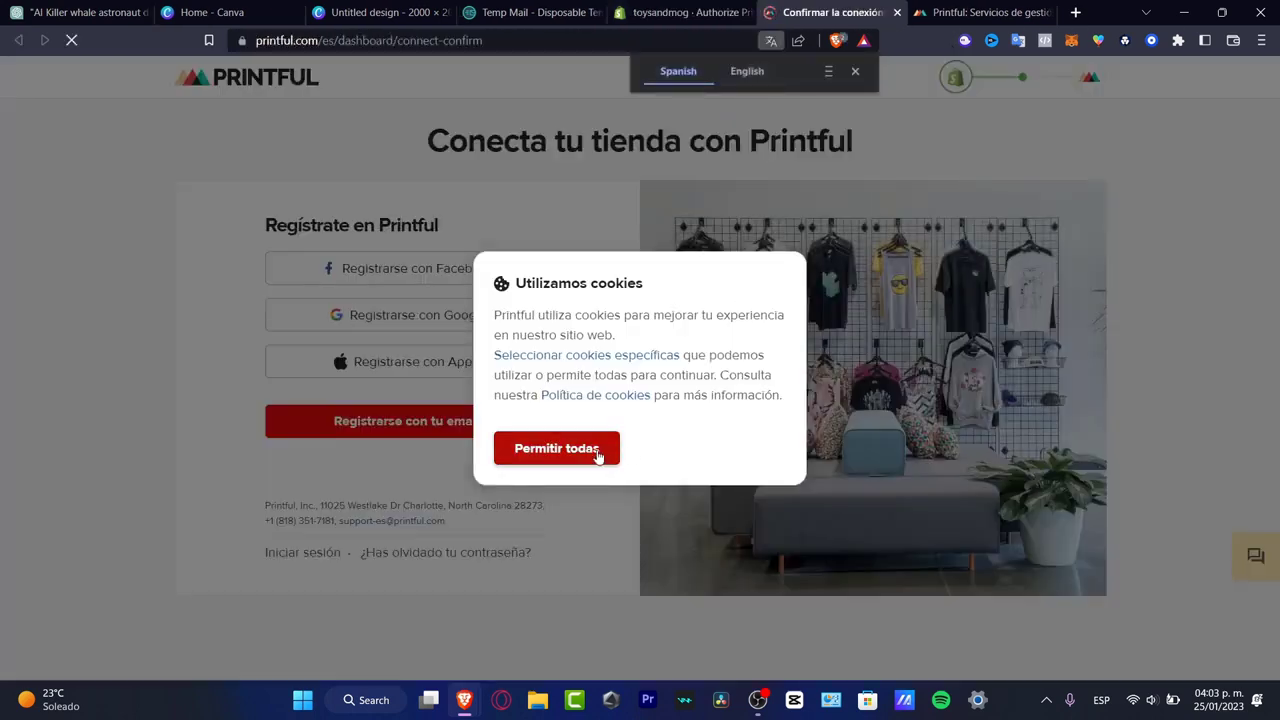
# Step: Accept cookies, start e-mail sign-up, fill in the saved name and paste the temporary e-mail
pyautogui.click(598, 456)
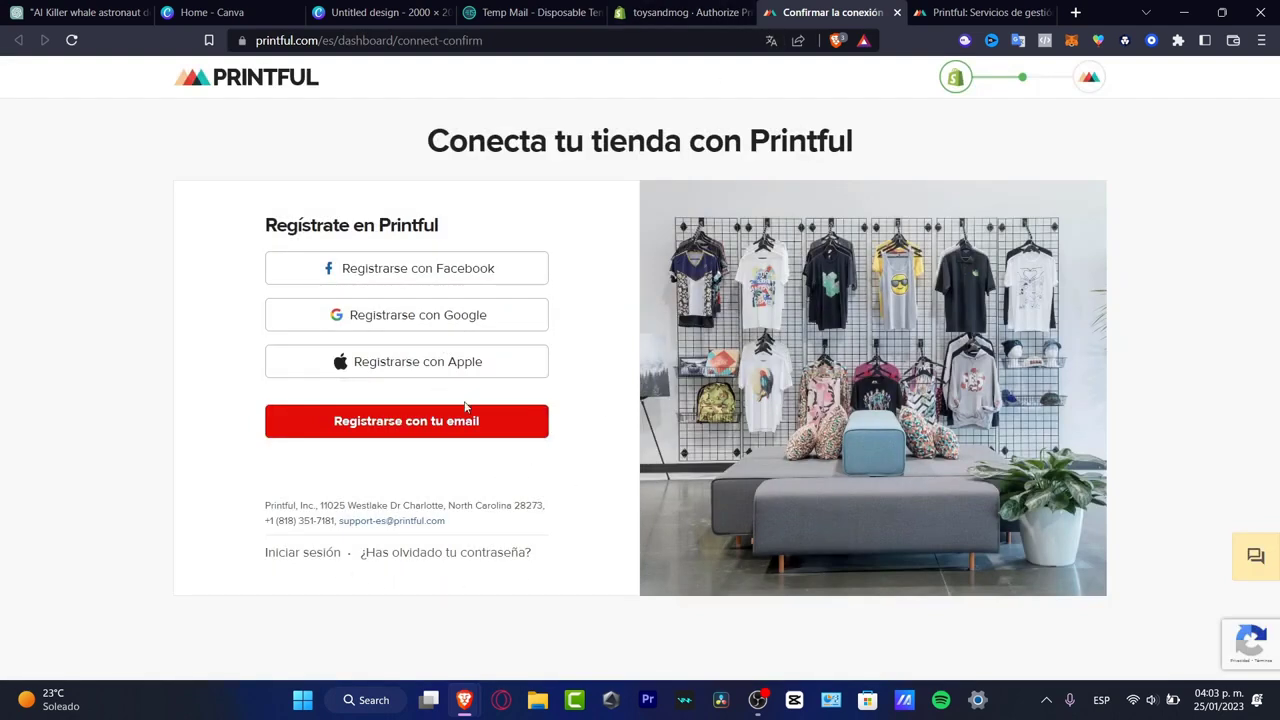
pyautogui.click(408, 436)
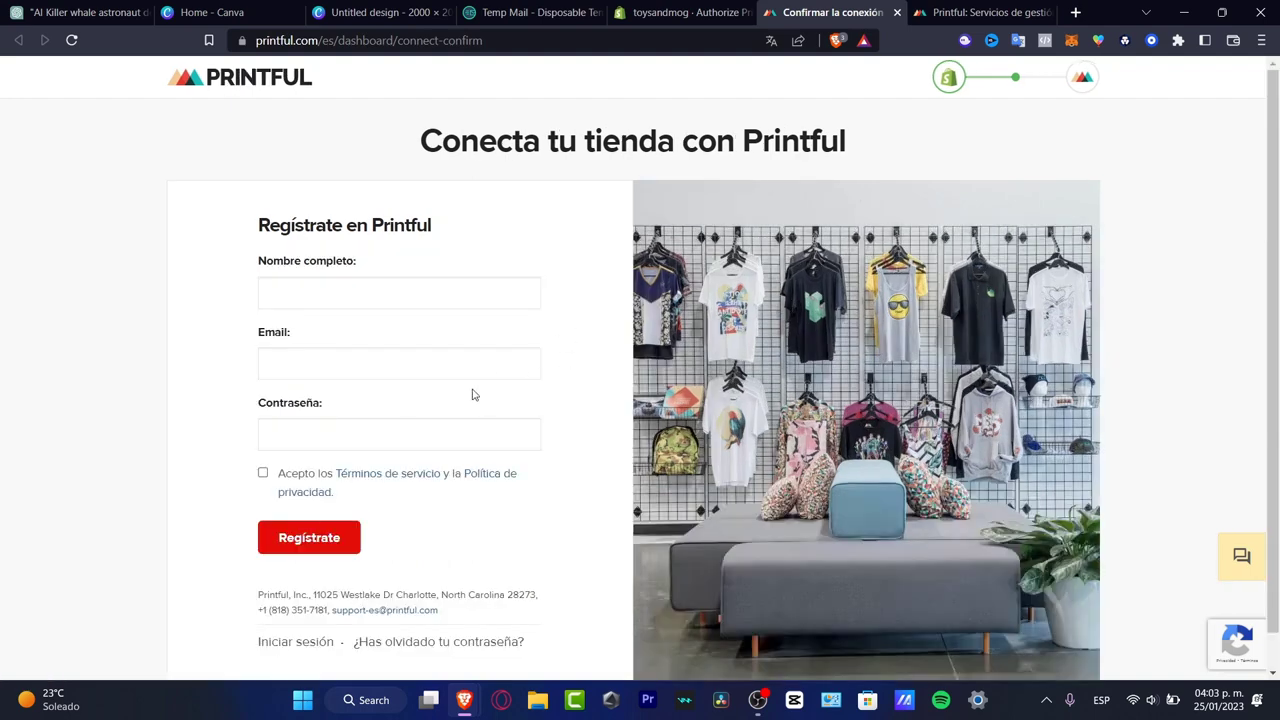
pyautogui.click(380, 303)
pyautogui.click(363, 337)
pyautogui.click(363, 363)
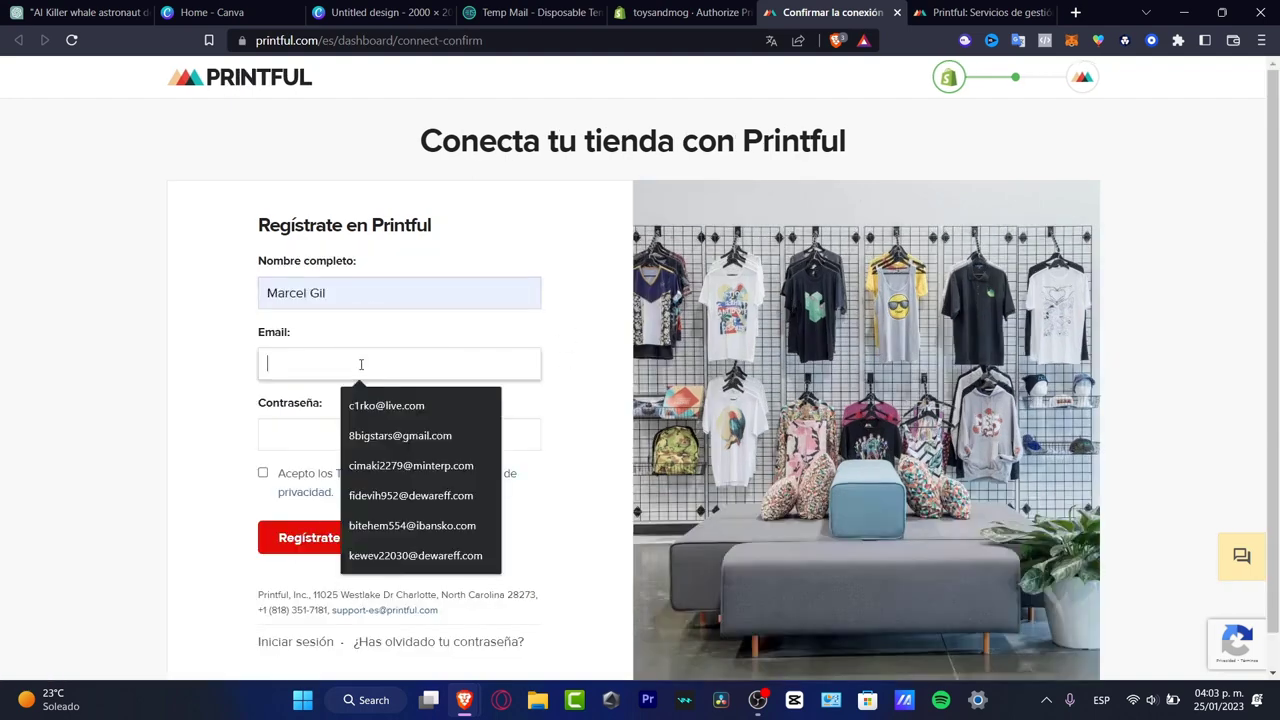
pyautogui.click(535, 12)
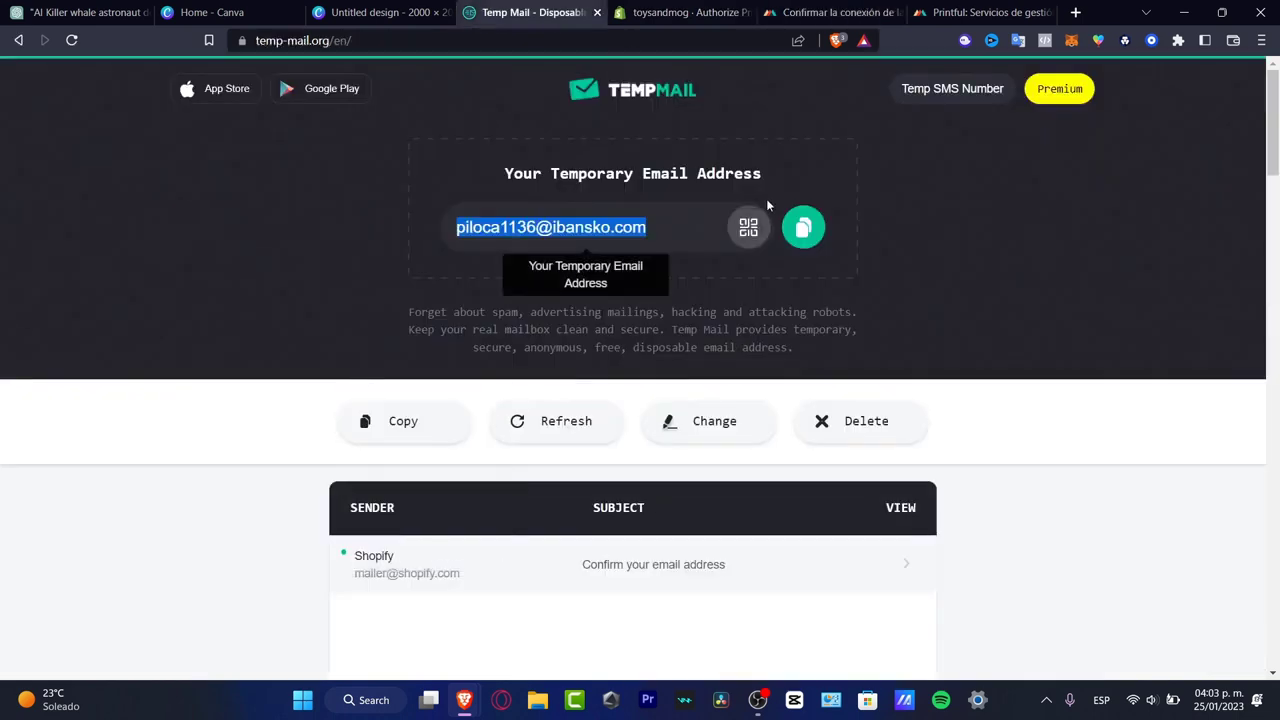
pyautogui.click(803, 227)
pyautogui.click(966, 12)
pyautogui.click(833, 12)
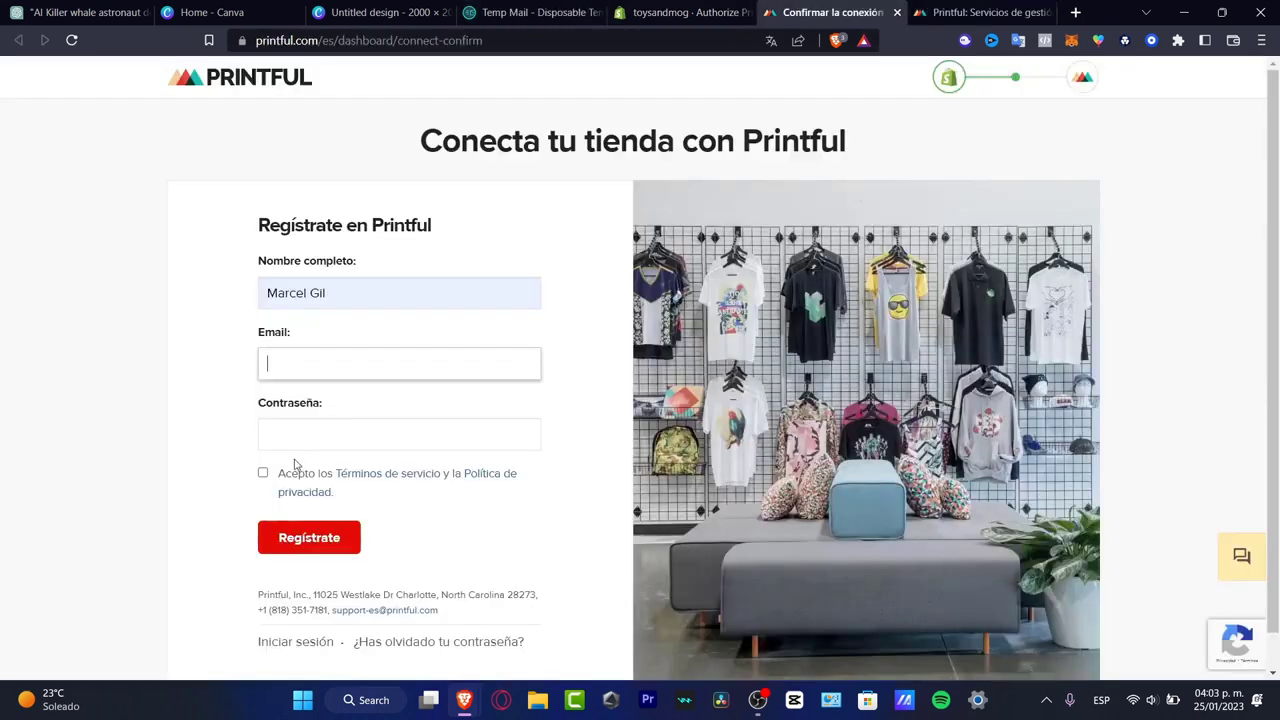
pyautogui.hotkey('ctrl', 'v')
# Step: Set a password, accept the terms, register, and answer 'selling items to followers'
pyautogui.click(388, 438)
pyautogui.write('•••')
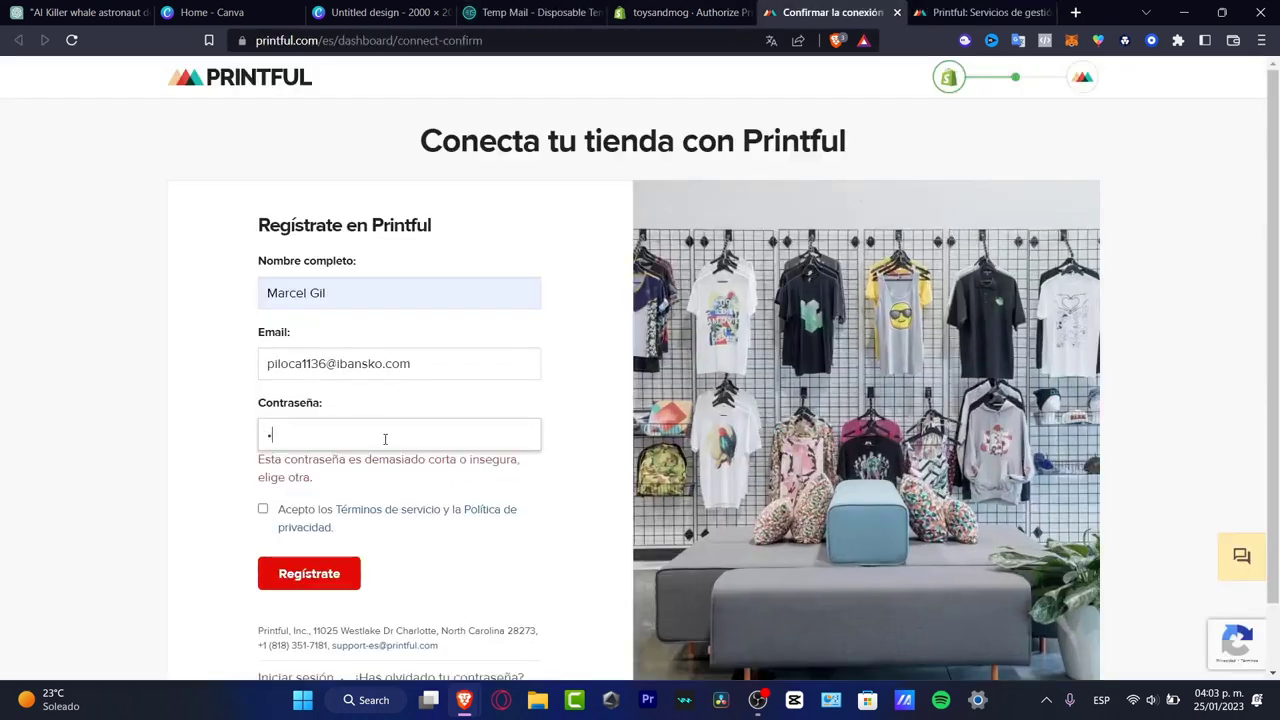
pyautogui.write('••••••')
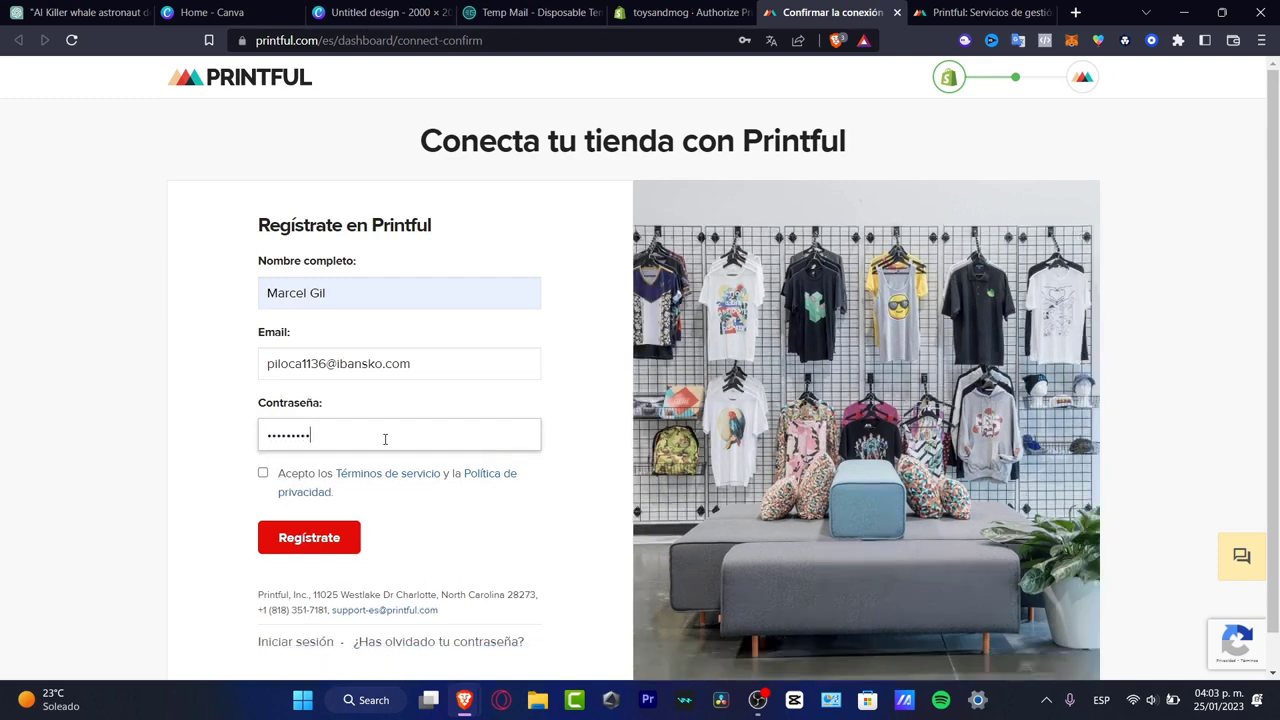
pyautogui.click(264, 473)
pyautogui.click(300, 537)
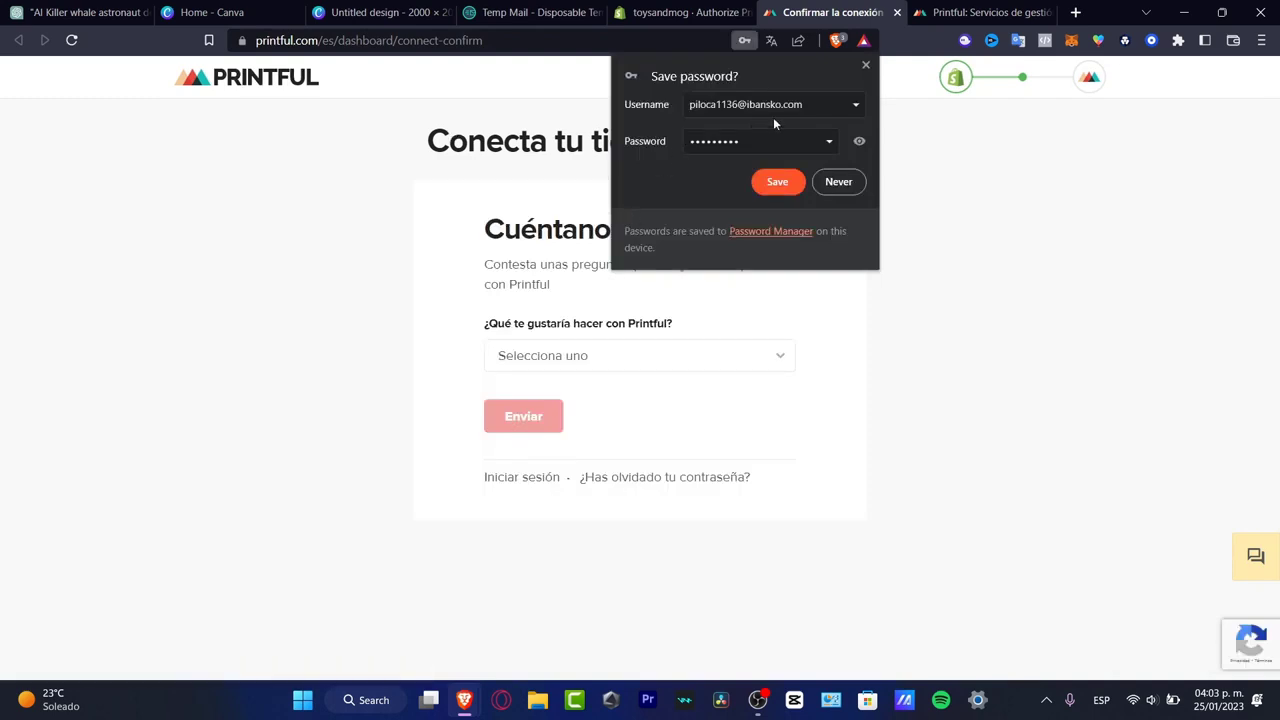
pyautogui.click(865, 66)
pyautogui.click(754, 357)
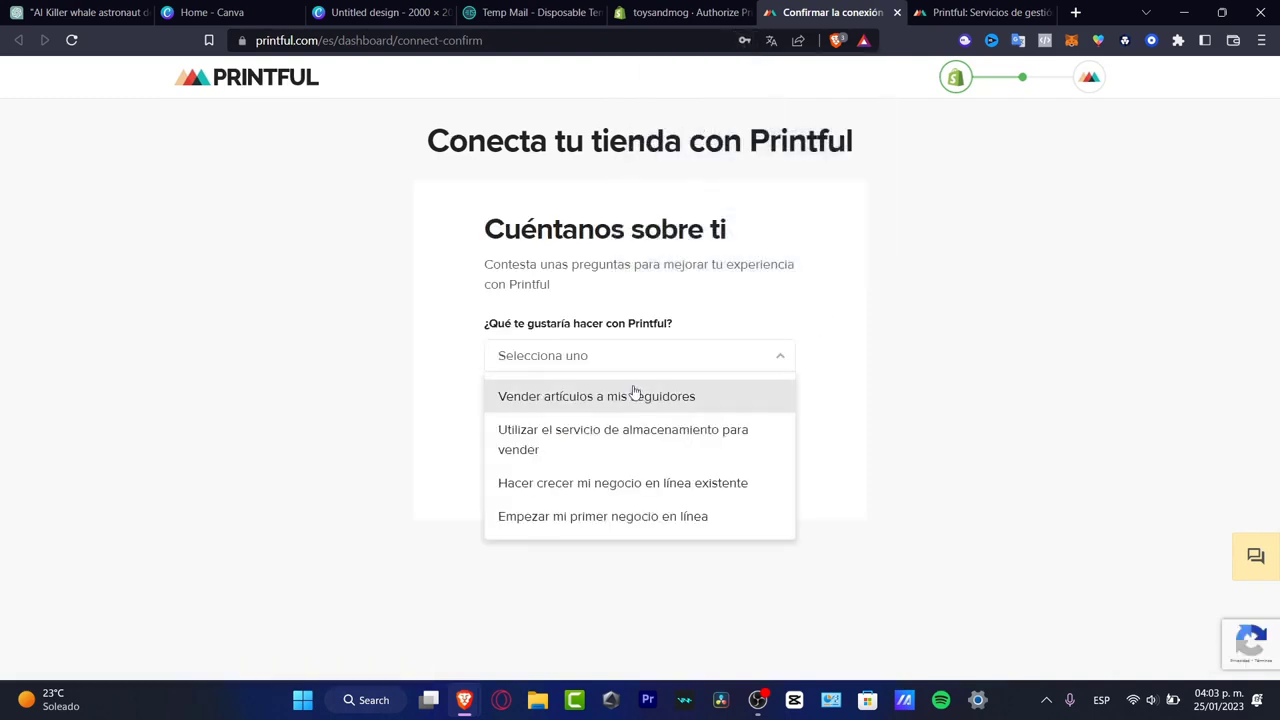
pyautogui.click(635, 393)
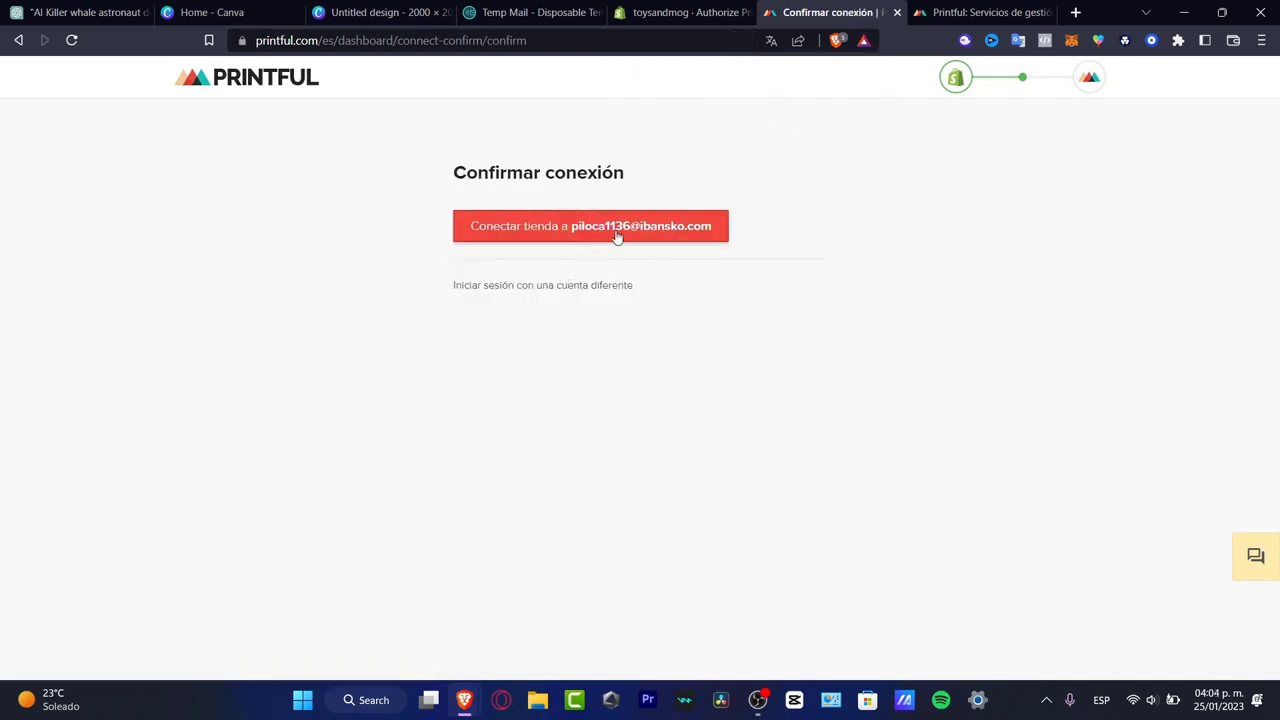
# Step: Connect the toysandmog store to the new Printful account, then go to the Temp Mail inbox
pyautogui.click(614, 228)
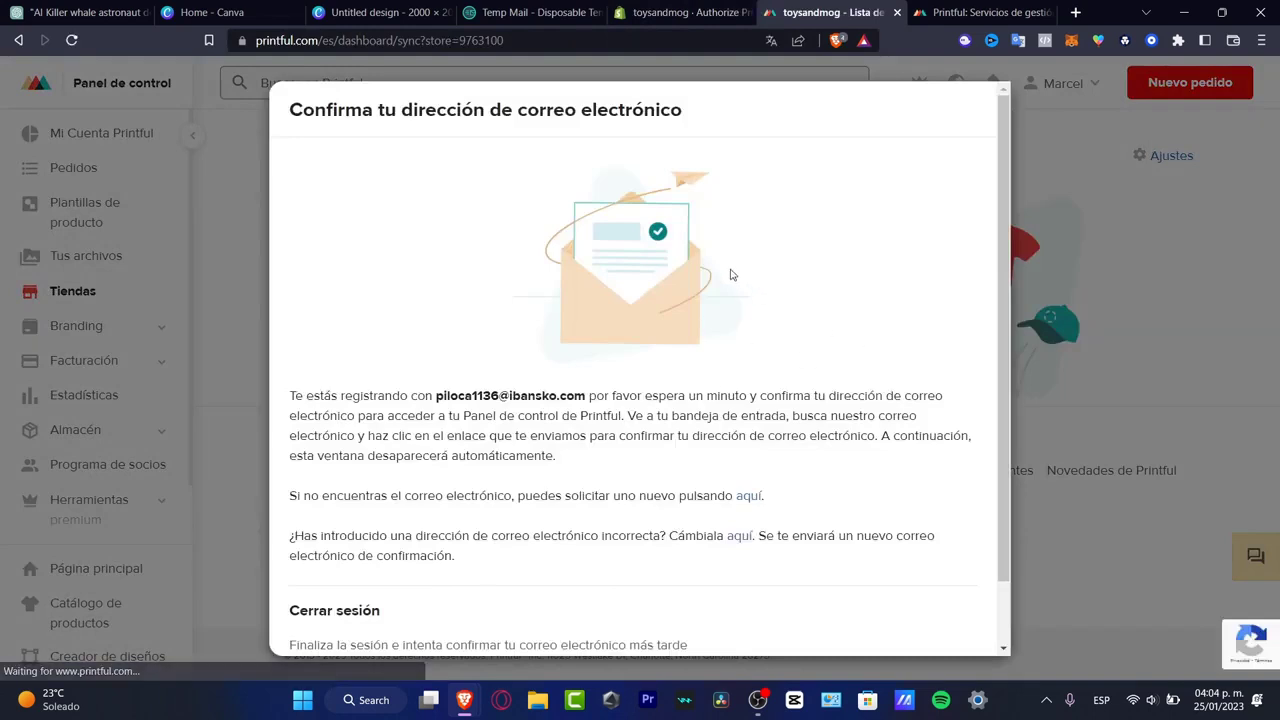
pyautogui.scroll(-2, 651, 451)
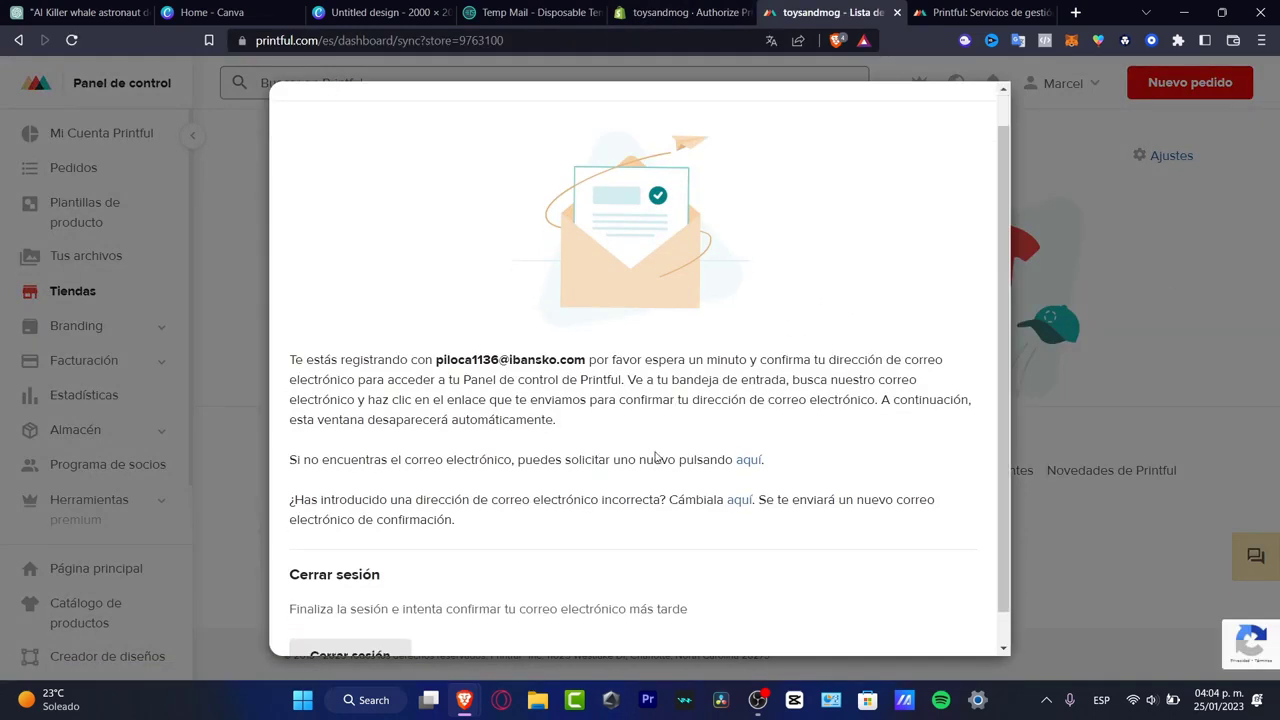
pyautogui.click(520, 12)
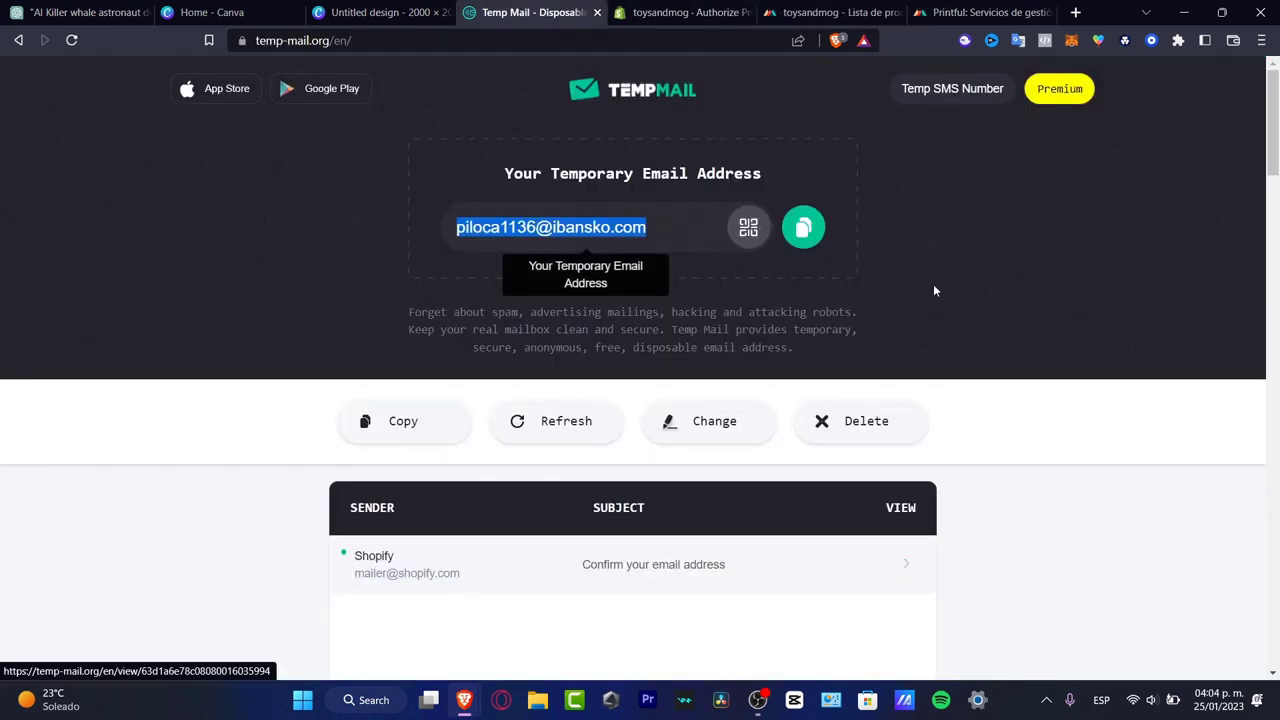
# Step: Open Shopify's 'Confirm your email' message and open its Confirm email link in a new tab
pyautogui.click(820, 12)
pyautogui.click(530, 12)
pyautogui.click(594, 471)
pyautogui.scroll(-3, 594, 471)
pyautogui.click(509, 331)
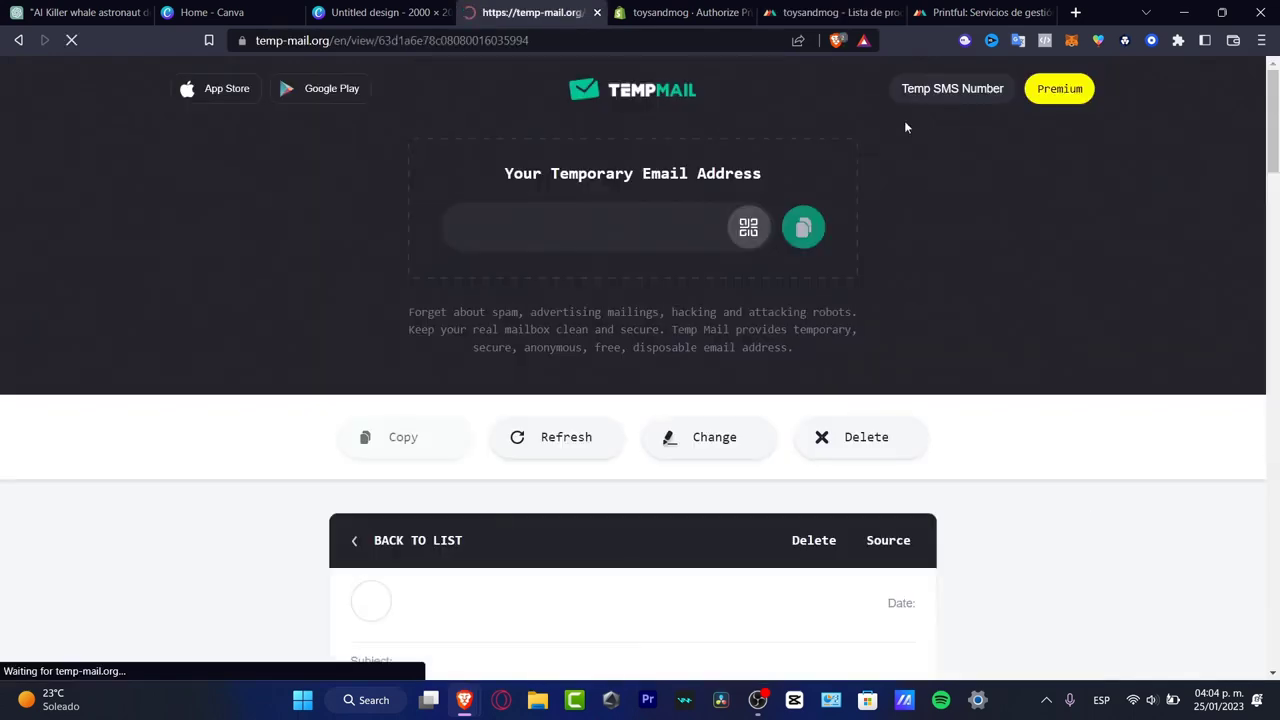
pyautogui.click(823, 12)
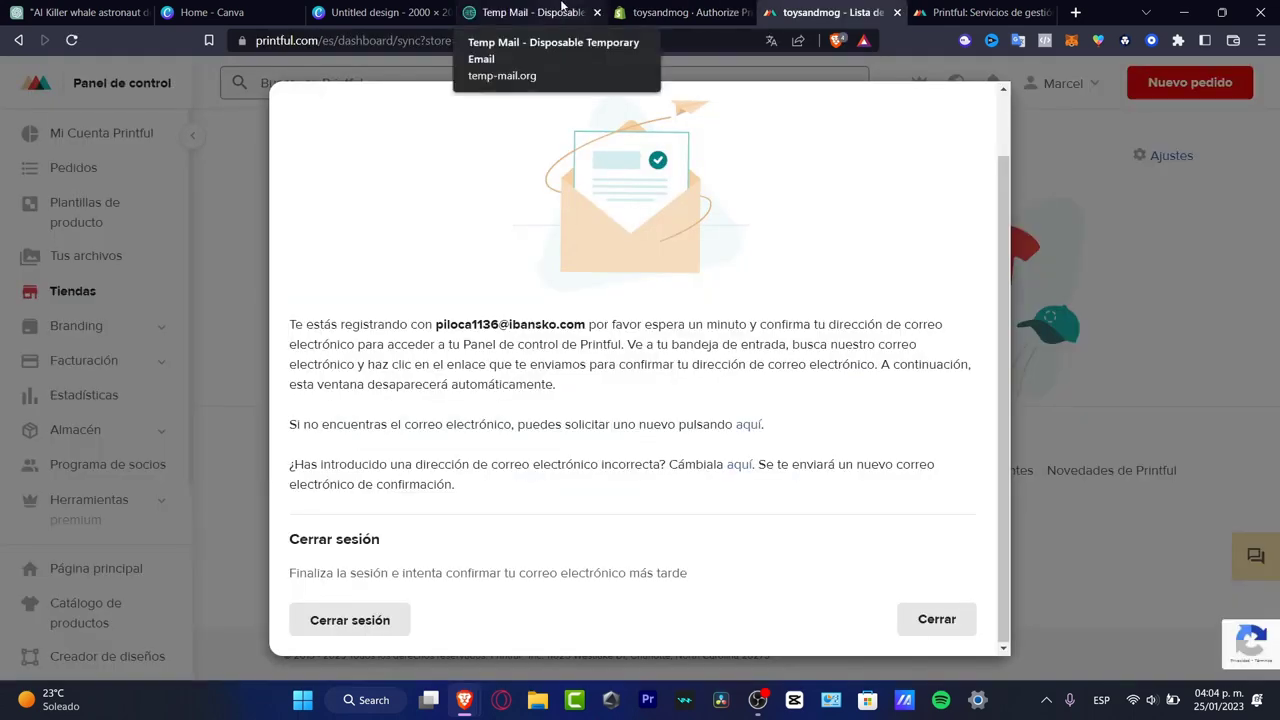
pyautogui.click(565, 10)
pyautogui.scroll(-3, 530, 619)
pyautogui.rightClick(530, 622)
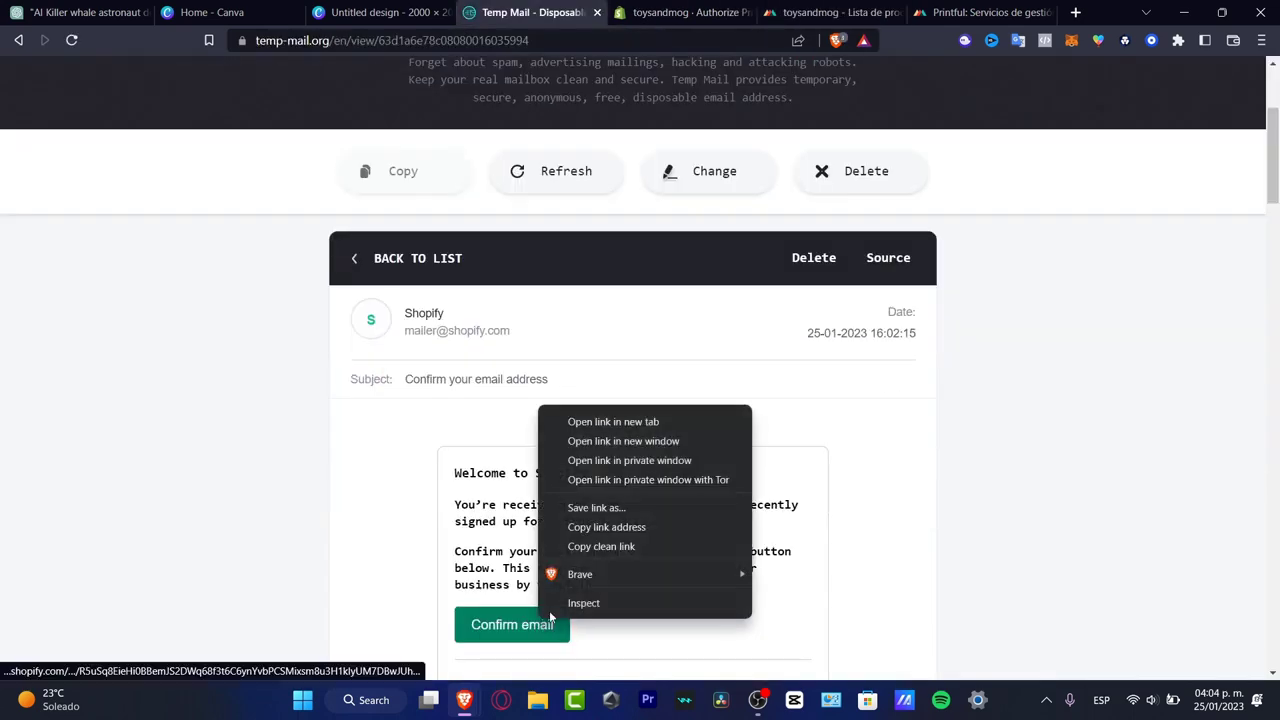
pyautogui.click(628, 421)
# Step: Return to the inbox list and go back to the toysandmog Shopify admin
pyautogui.click(360, 258)
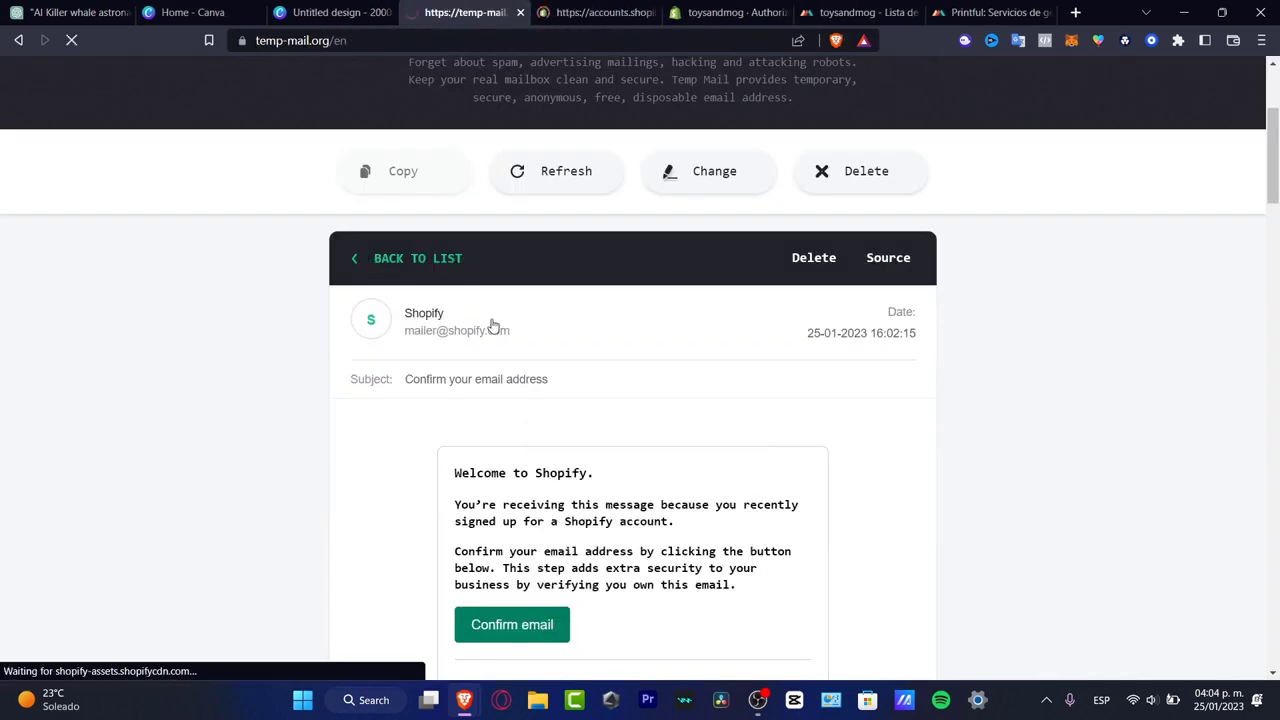
pyautogui.scroll(-3, 930, 447)
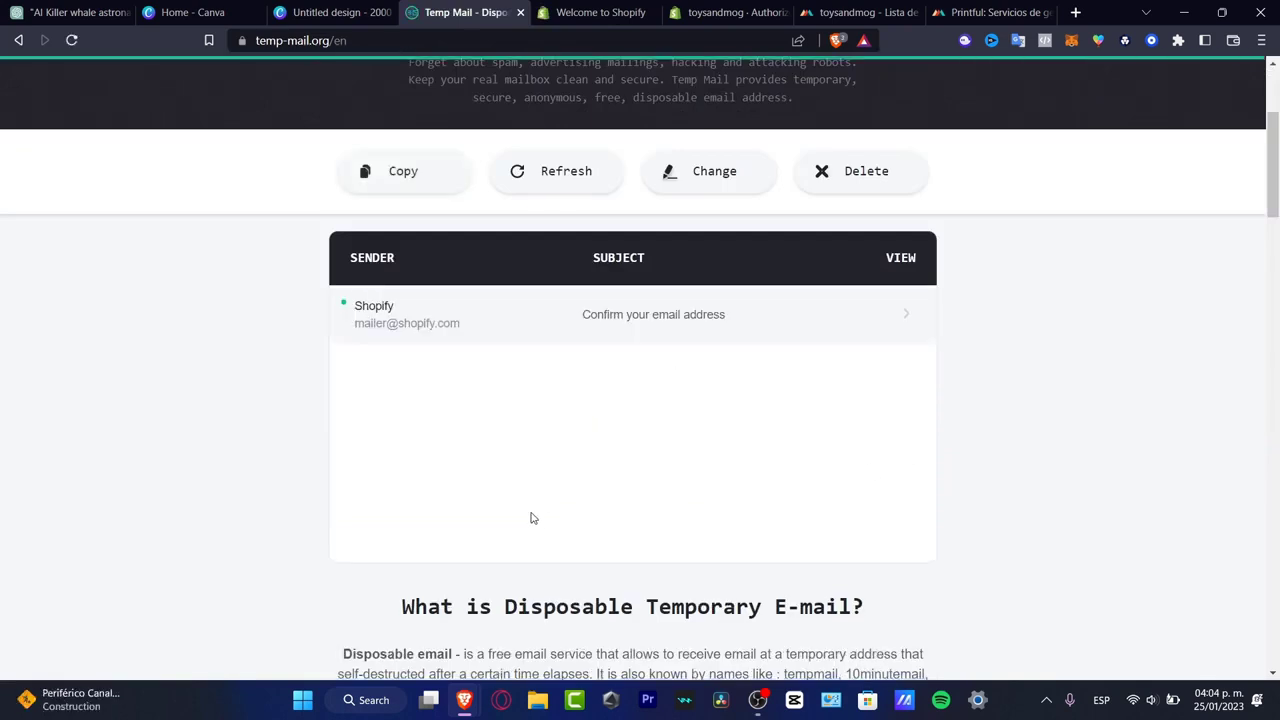
pyautogui.click(725, 13)
pyautogui.click(600, 12)
pyautogui.click(725, 12)
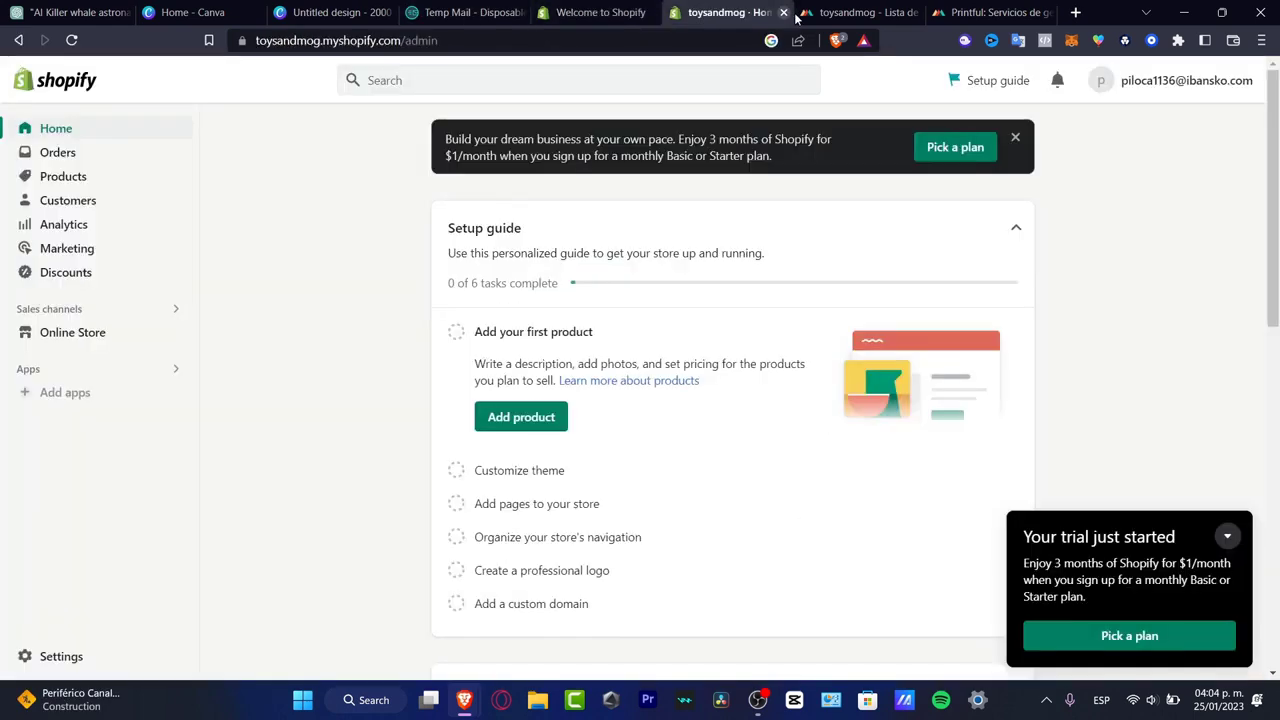
# Step: Close the e-mail notice and change Printful's language from Spanish (ES) to English (UK)
pyautogui.click(860, 12)
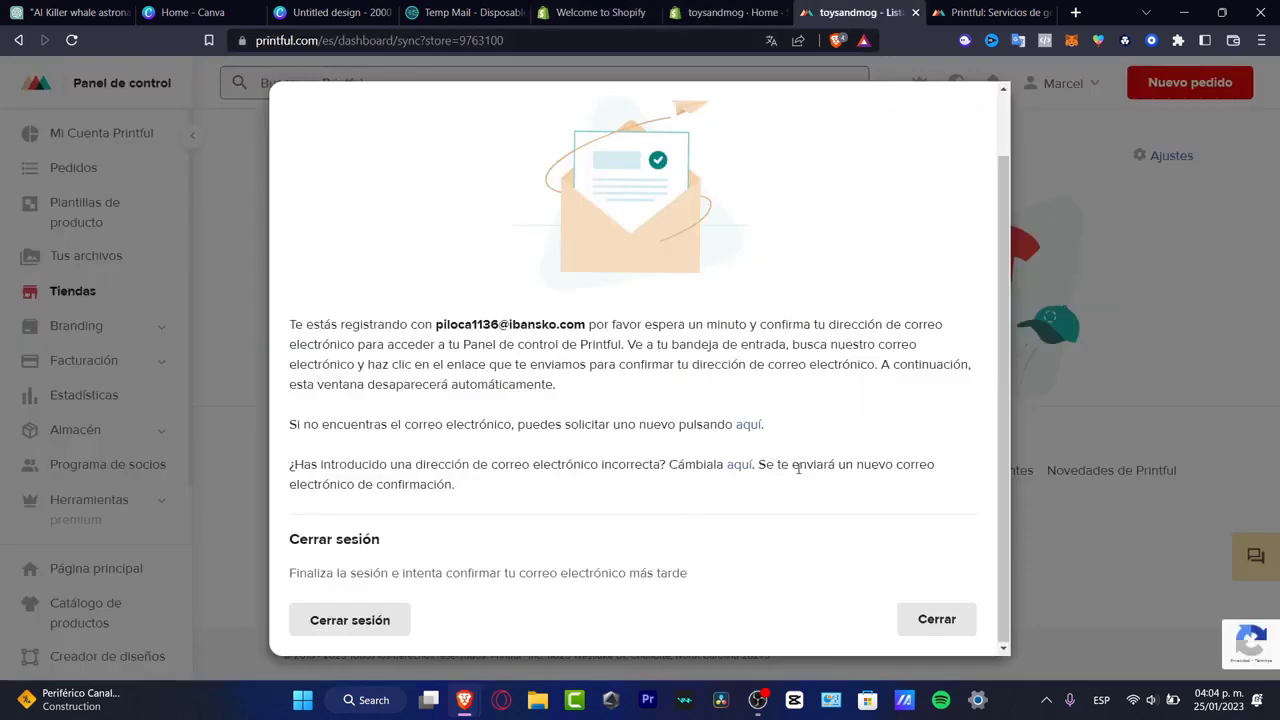
pyautogui.click(945, 625)
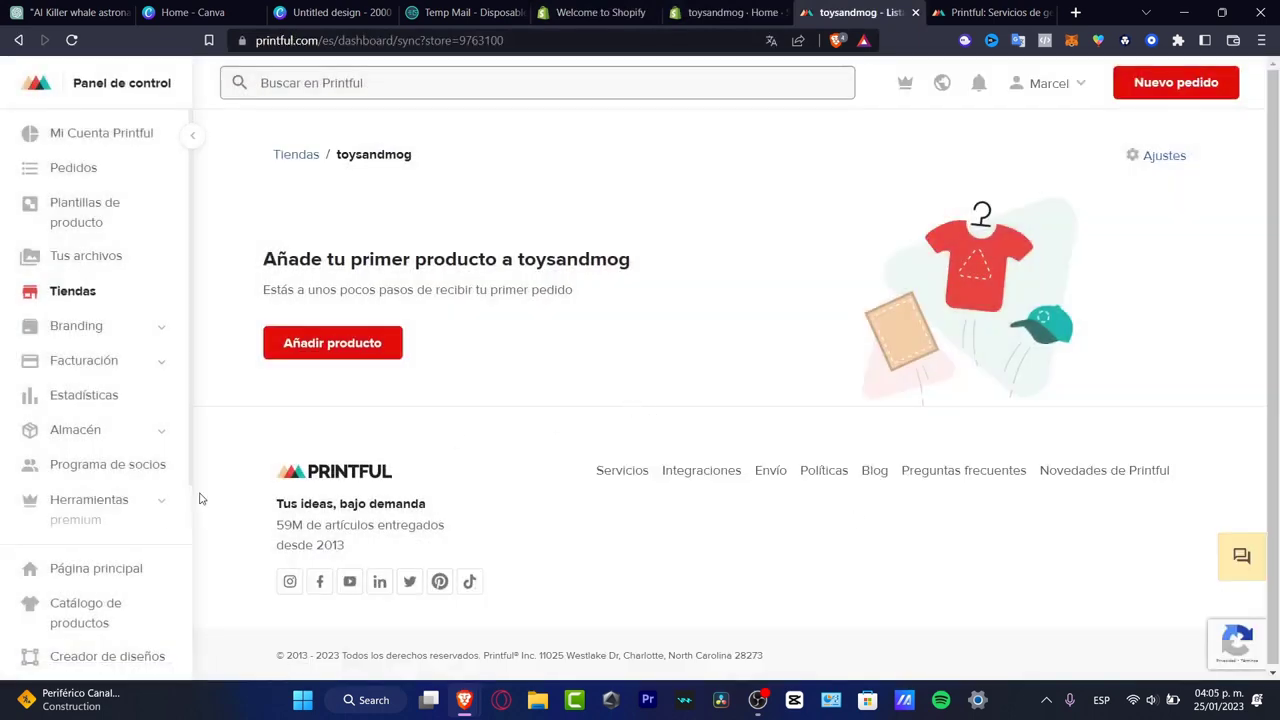
pyautogui.click(942, 83)
pyautogui.click(940, 248)
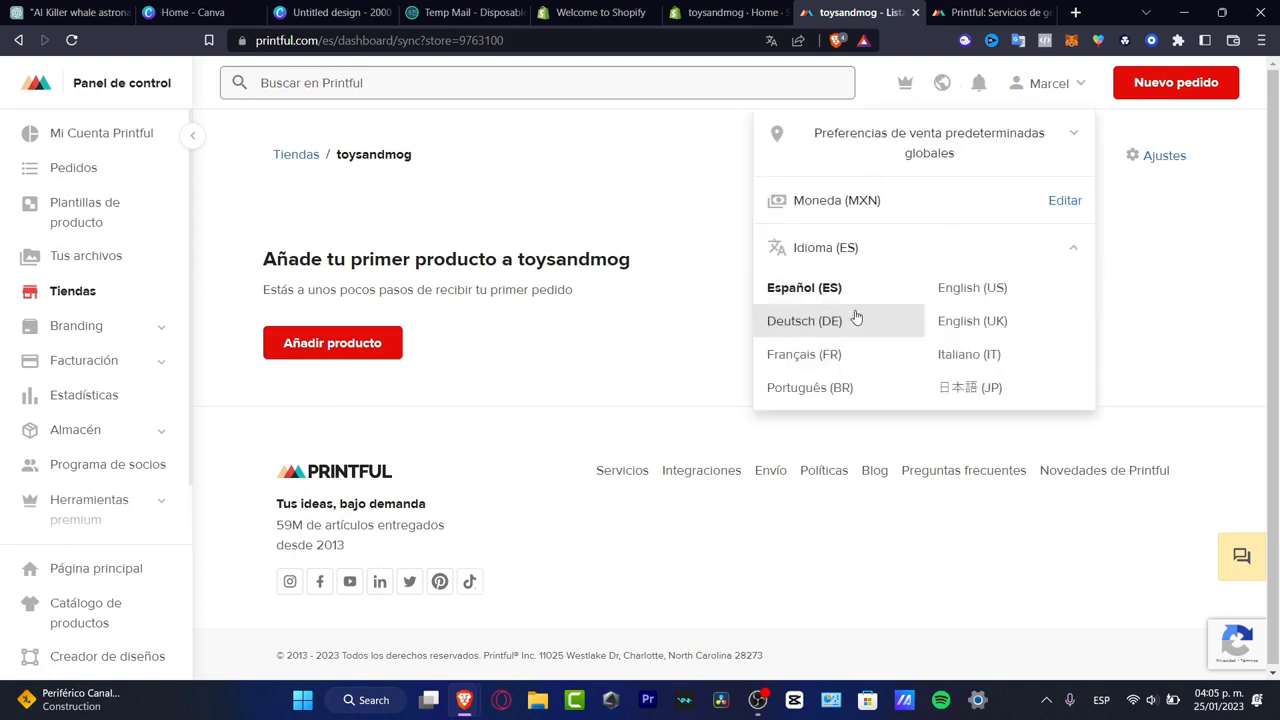
pyautogui.click(965, 321)
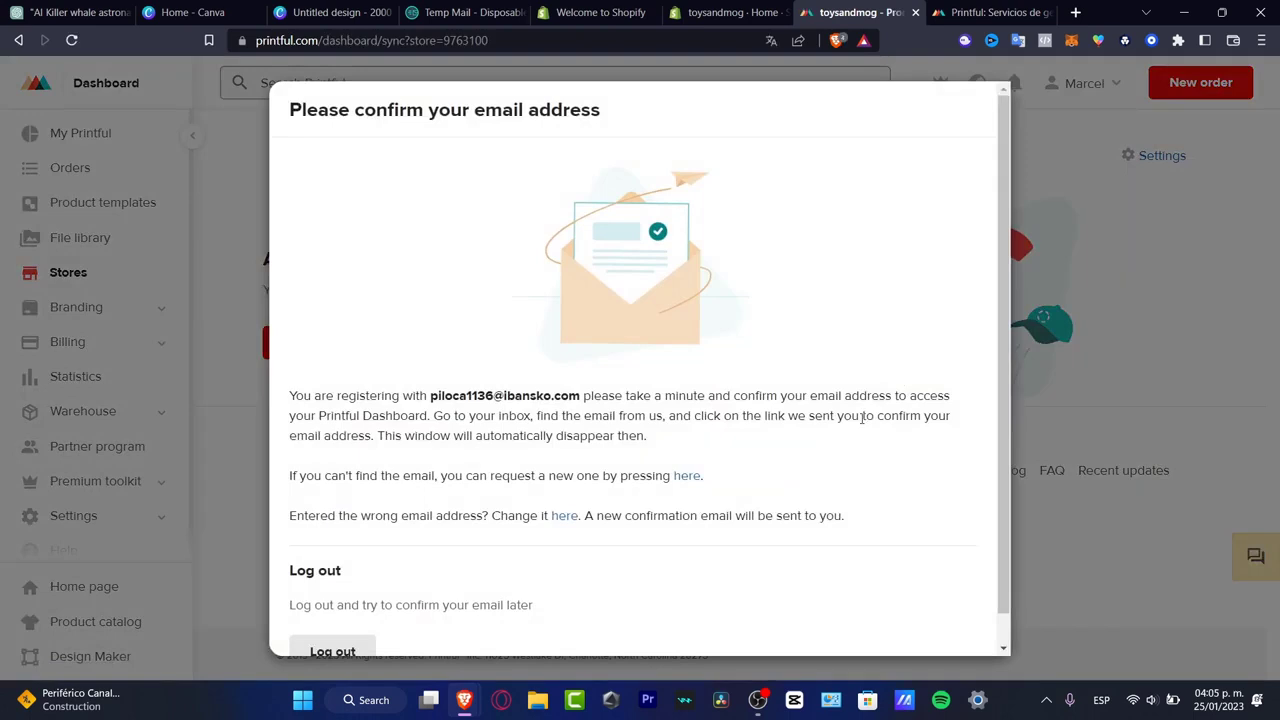
pyautogui.scroll(-1, 760, 512)
pyautogui.scroll(1, 894, 400)
pyautogui.scroll(-1, 886, 403)
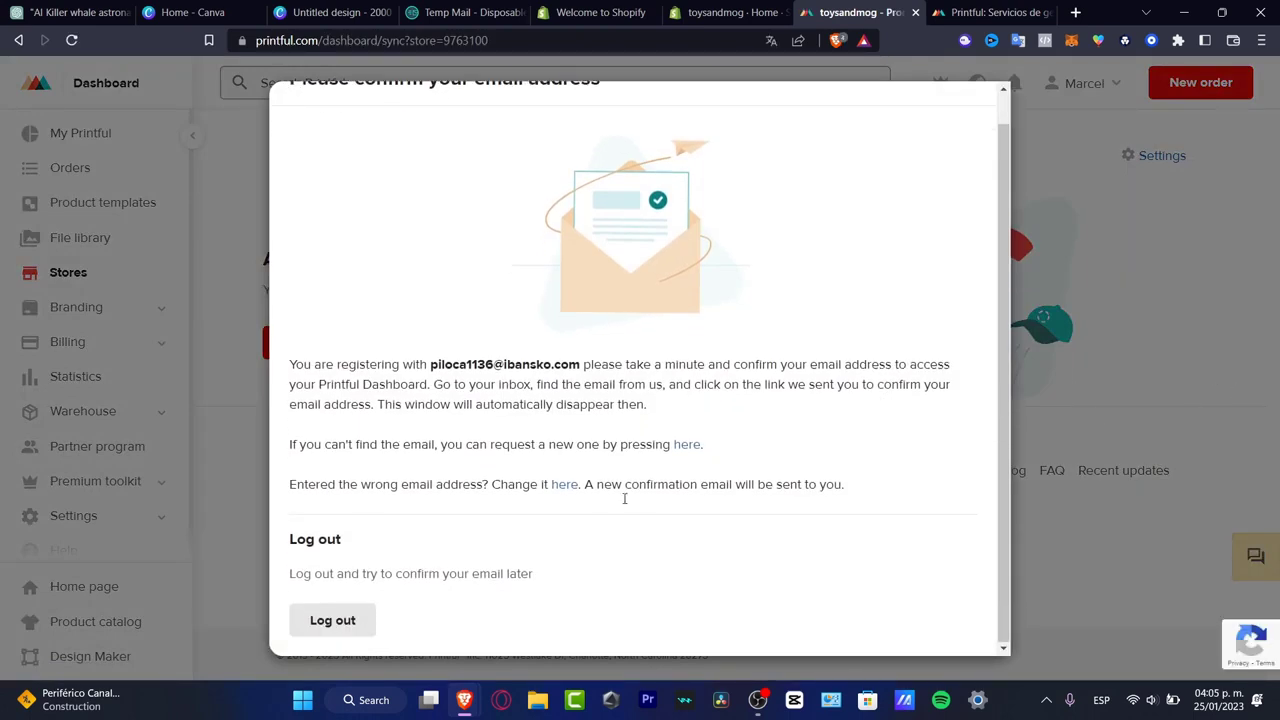
# Step: Close the confirmation notice, browse the New products catalog, and exit the Add products wizard
pyautogui.click(928, 618)
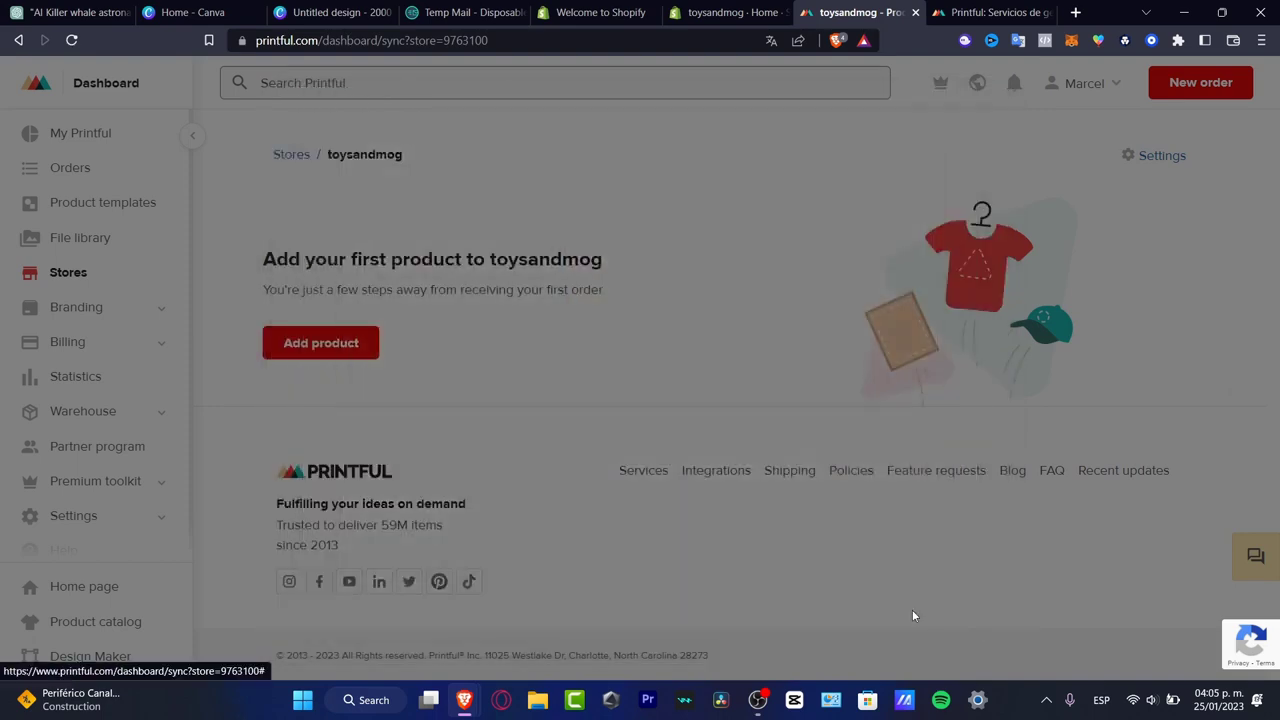
pyautogui.click(349, 342)
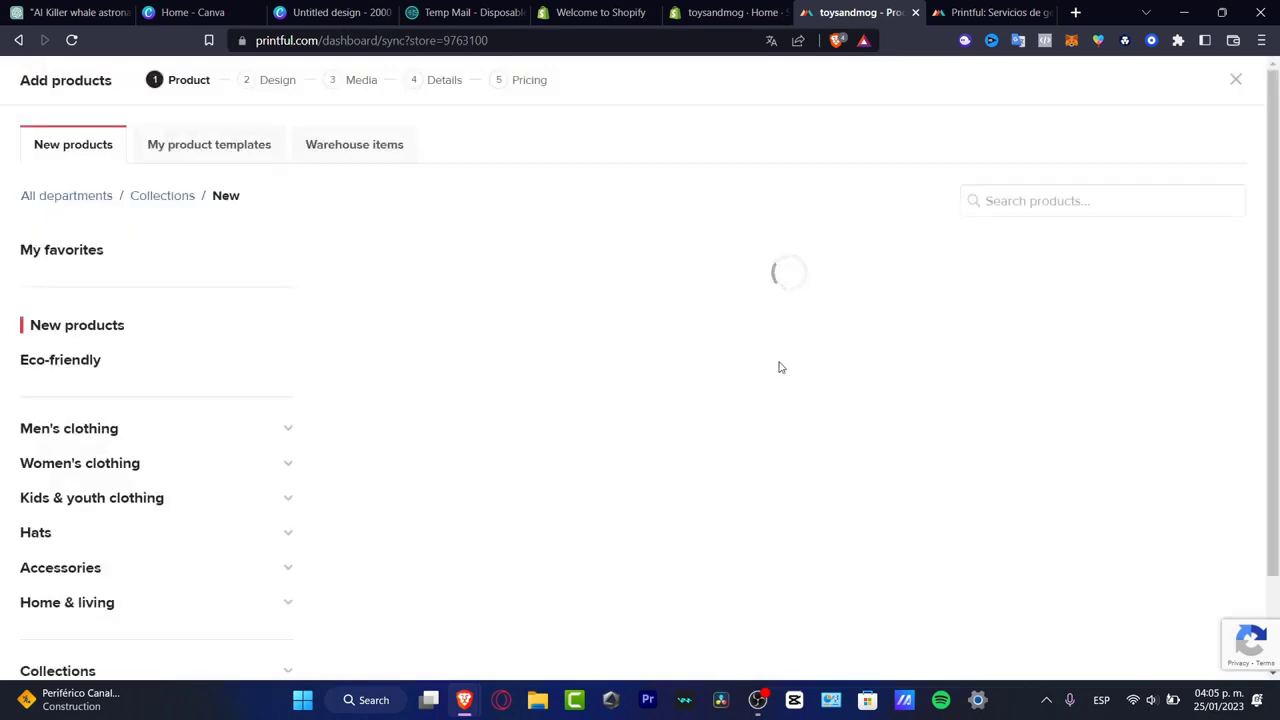
pyautogui.scroll(-10, 870, 362)
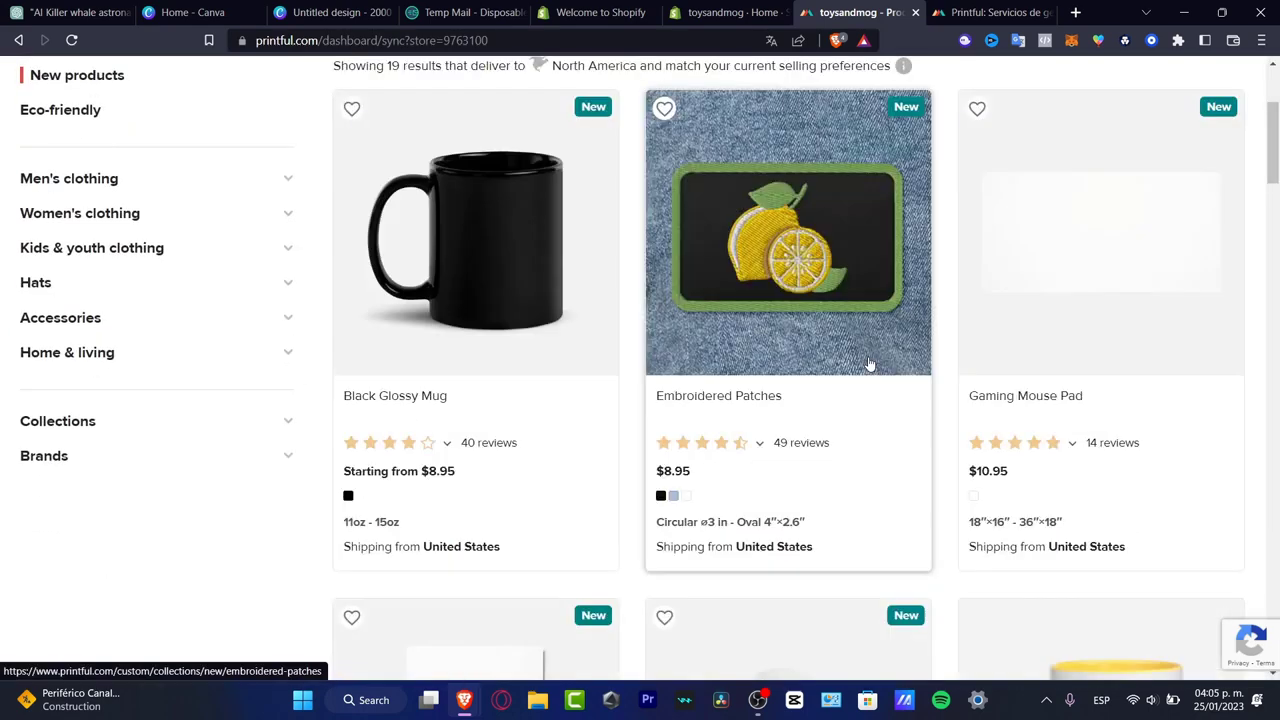
pyautogui.scroll(-10, 870, 364)
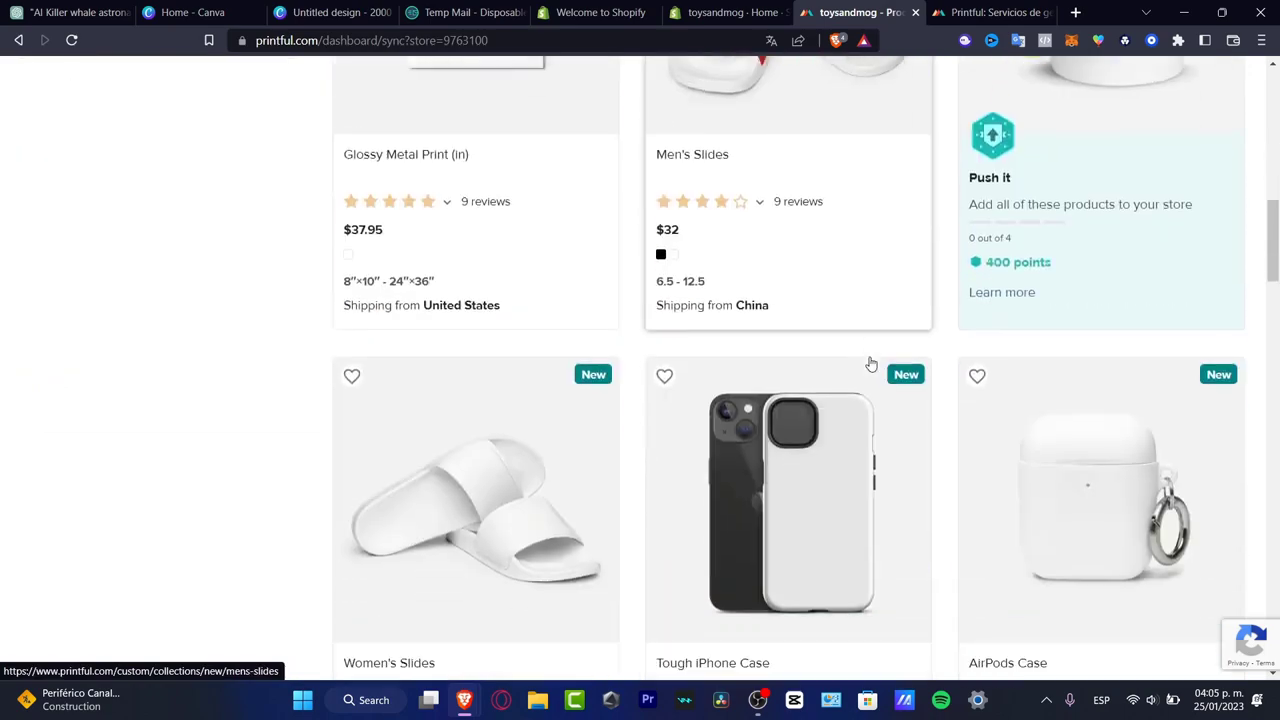
pyautogui.scroll(-3, 870, 364)
pyautogui.scroll(-8, 870, 363)
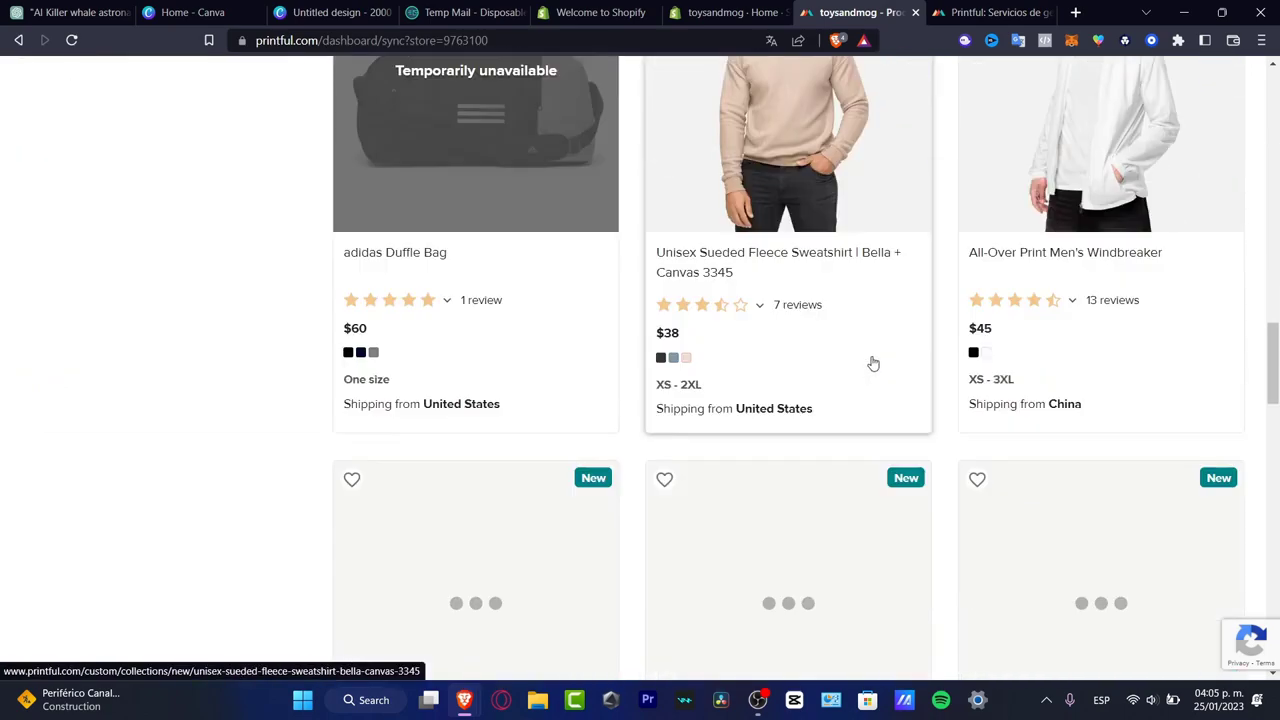
pyautogui.scroll(20, 872, 363)
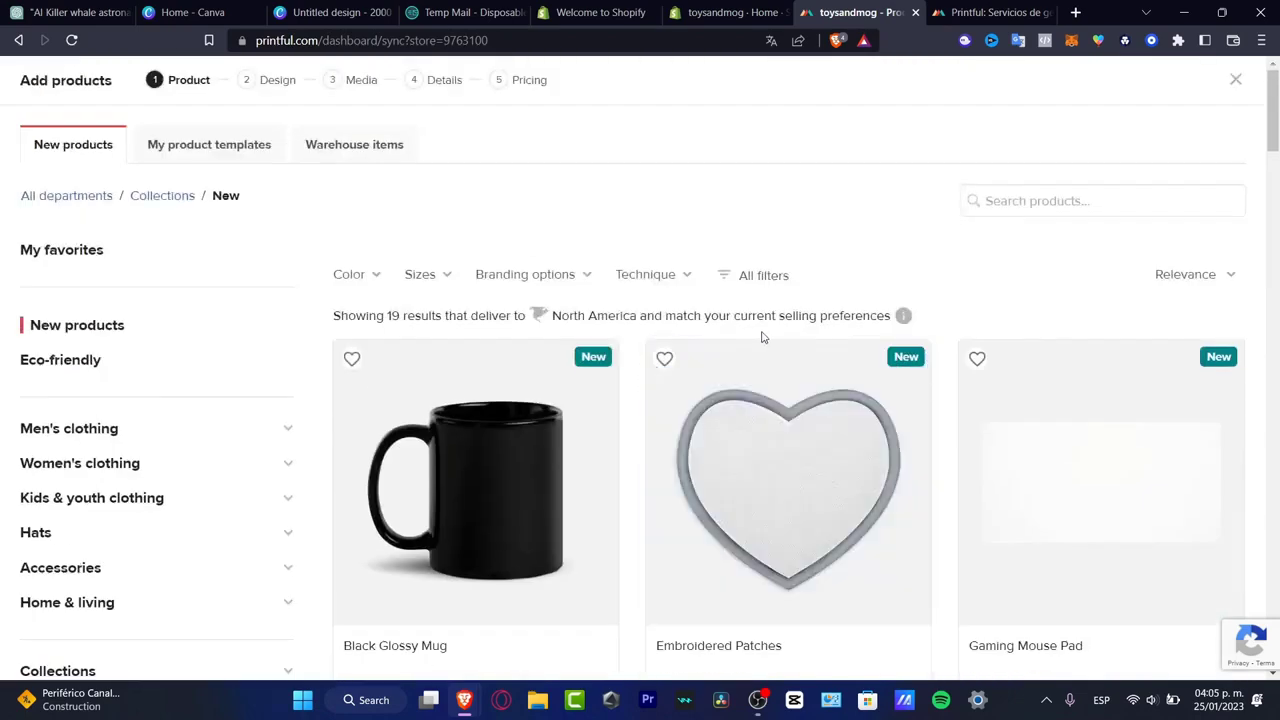
pyautogui.moveTo(381, 315); pyautogui.dragTo(898, 320)
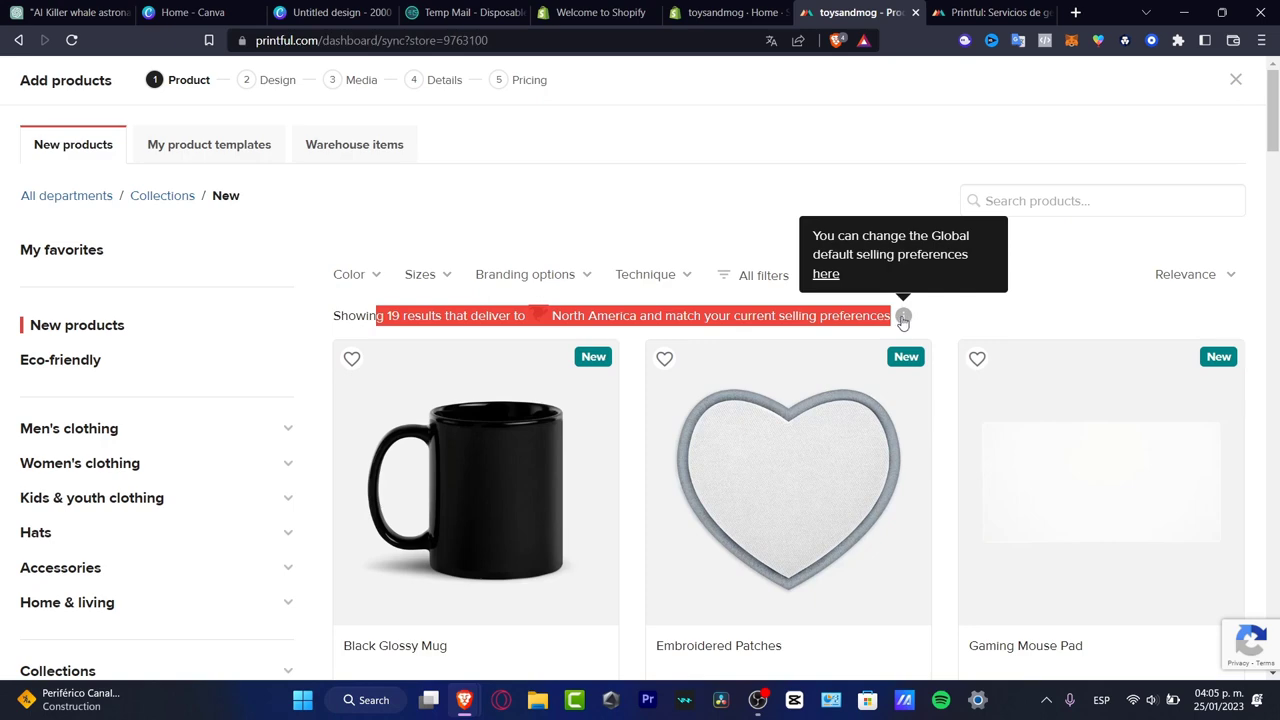
pyautogui.click(1035, 319)
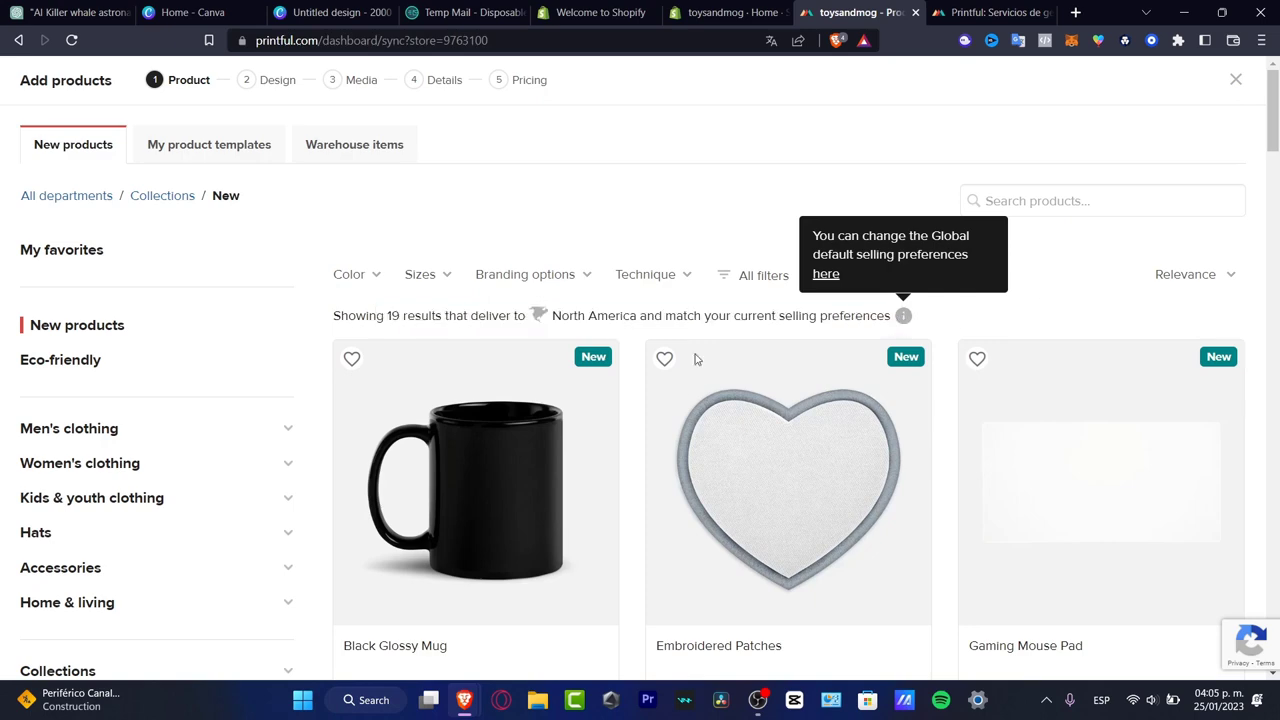
pyautogui.click(1236, 79)
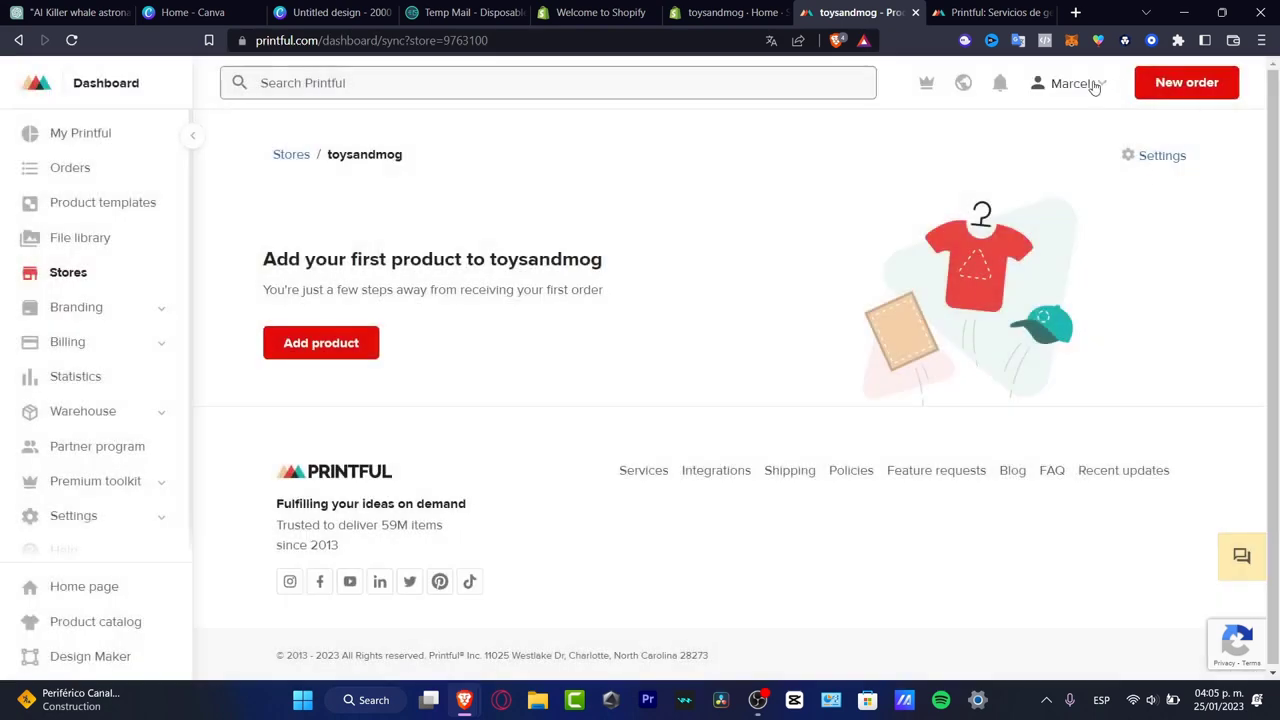
# Step: Open toysandmog's store settings and scroll down to the North America region and Remove store section
pyautogui.click(1079, 88)
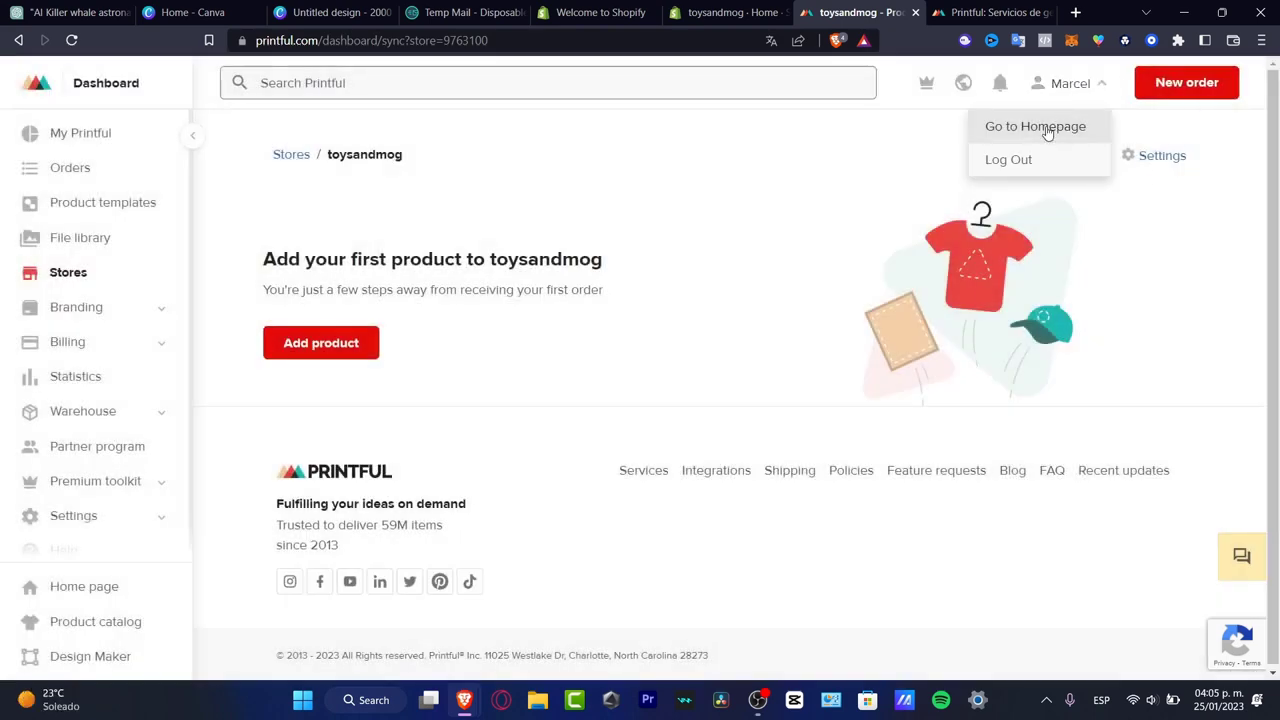
pyautogui.click(1152, 160)
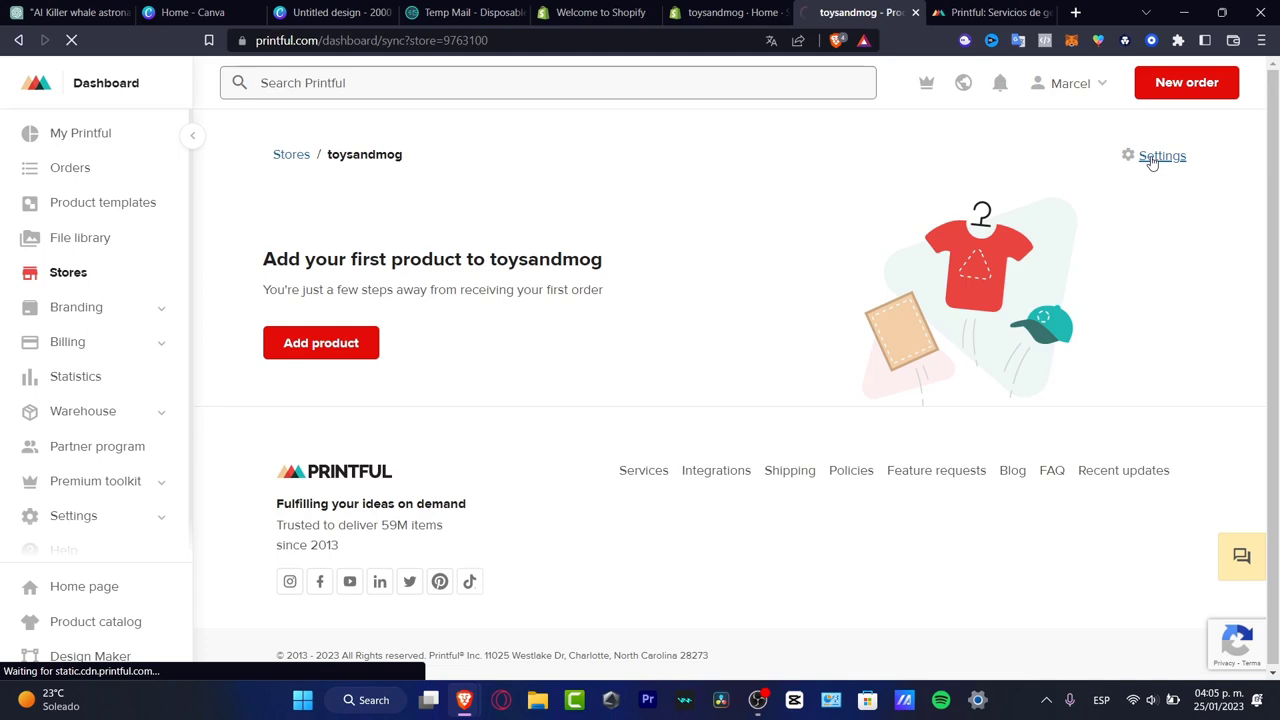
pyautogui.click(1158, 155)
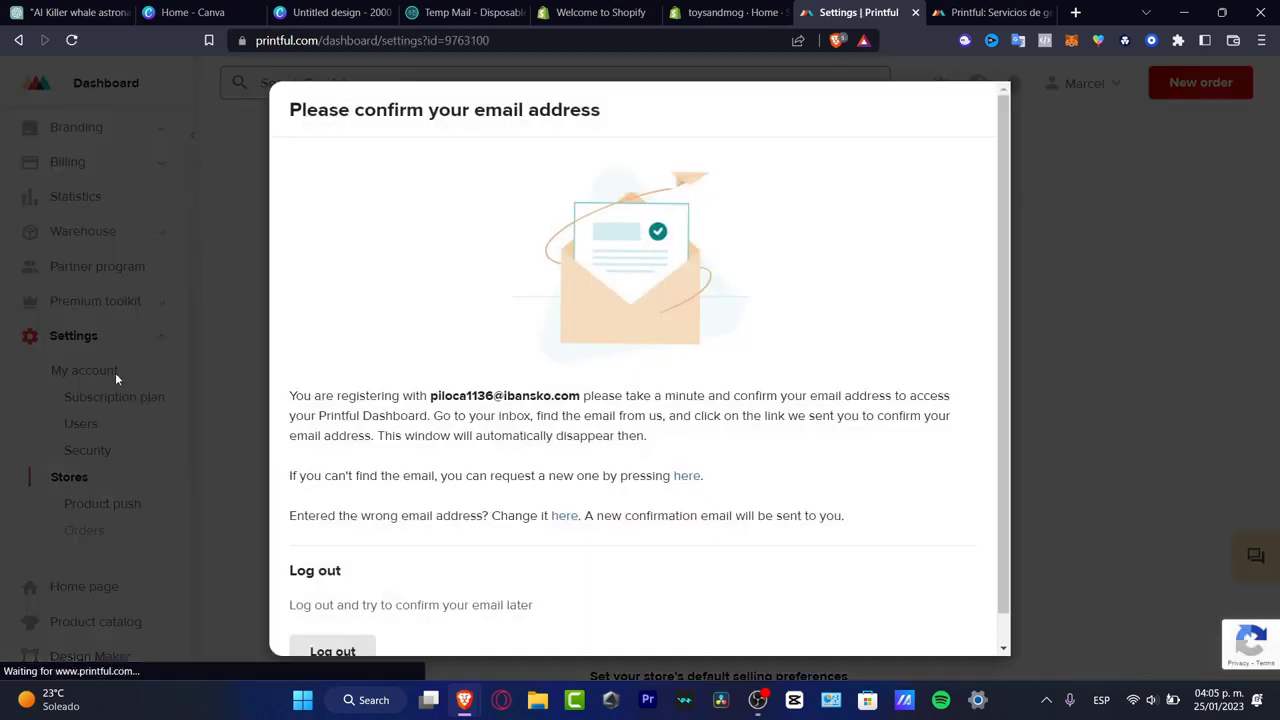
pyautogui.scroll(-1, 937, 586)
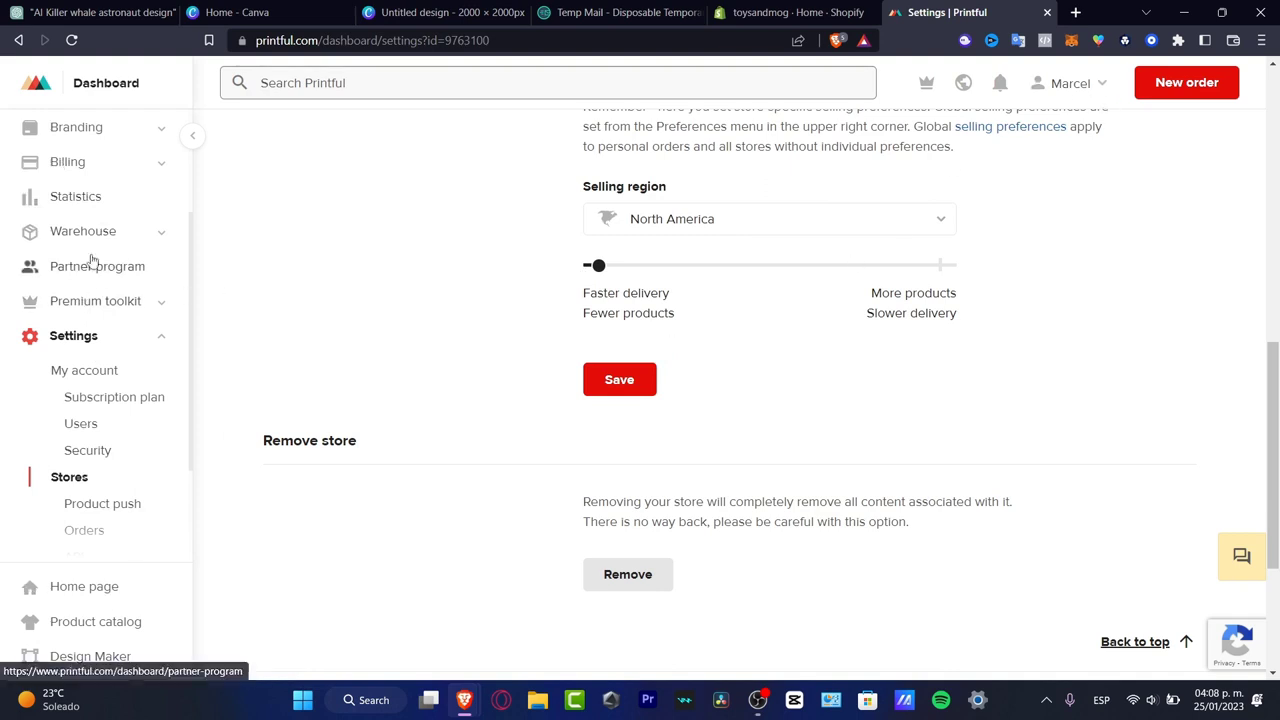
pyautogui.scroll(-5, 100, 289)
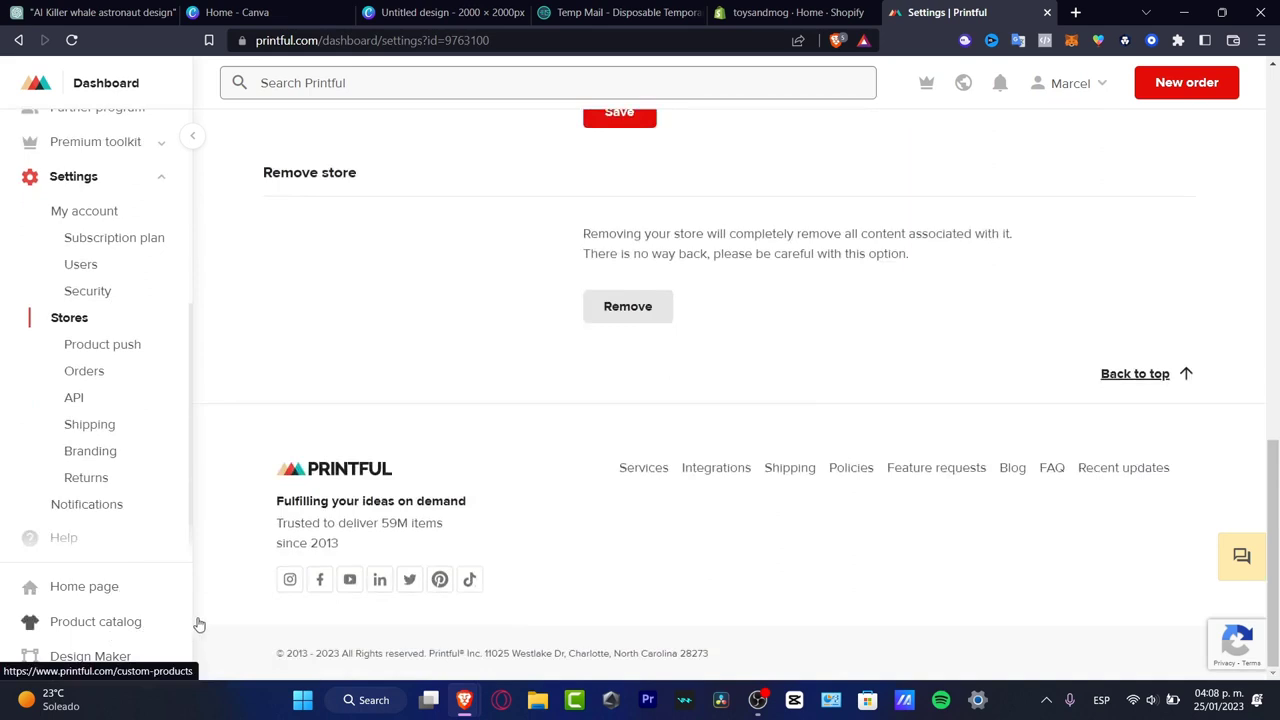
# Step: Open Youth Baseball Shirt | LAT 6130 from the product catalog and add it to the store
pyautogui.click(118, 633)
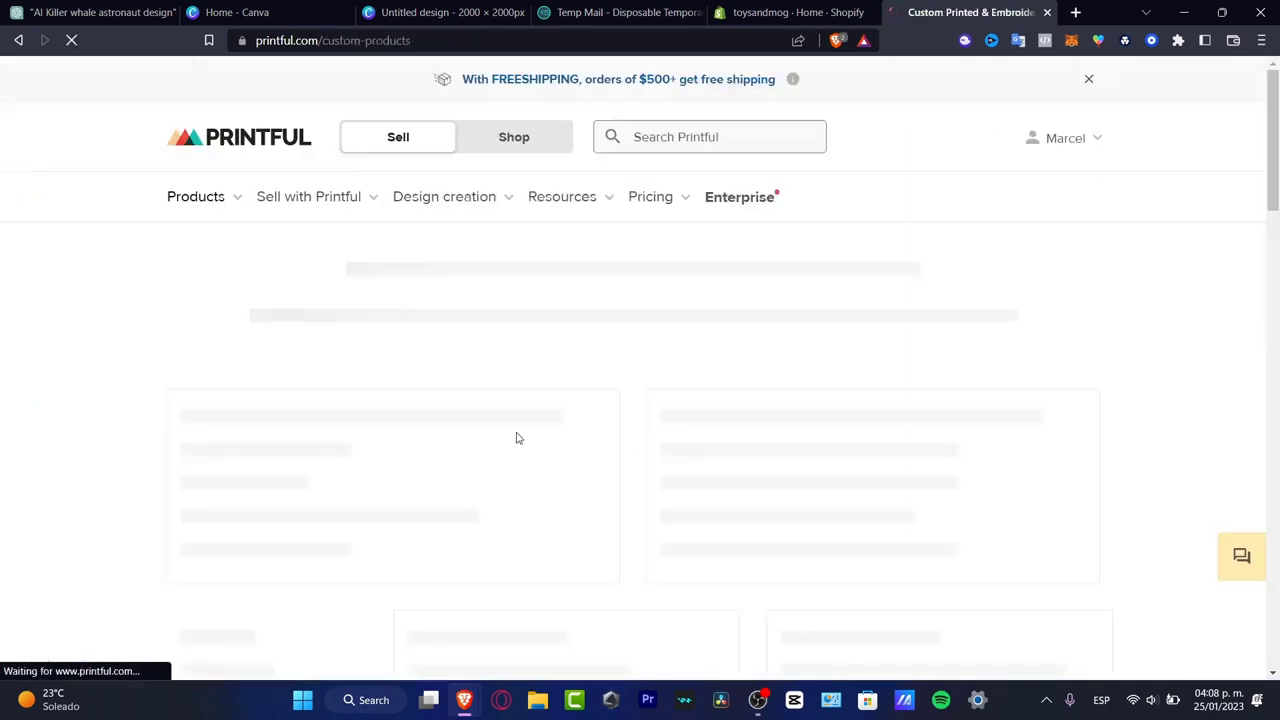
pyautogui.moveTo(466, 240)
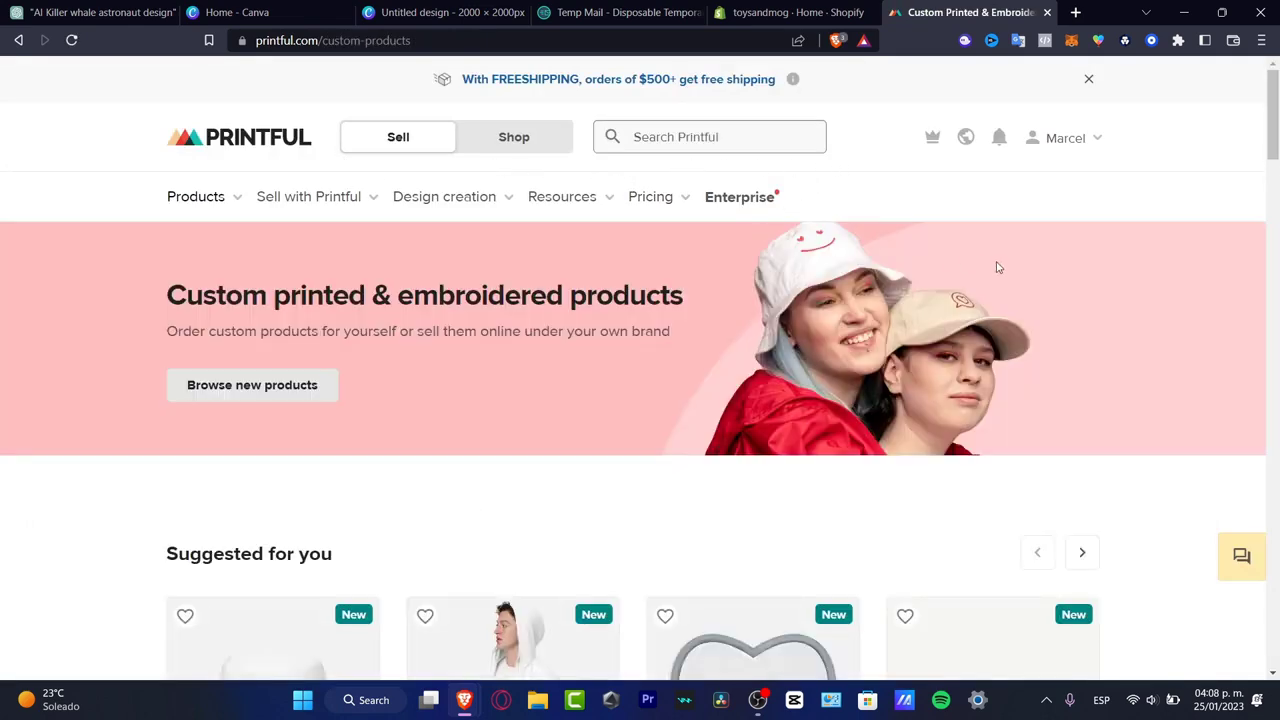
pyautogui.scroll(-5, 996, 266)
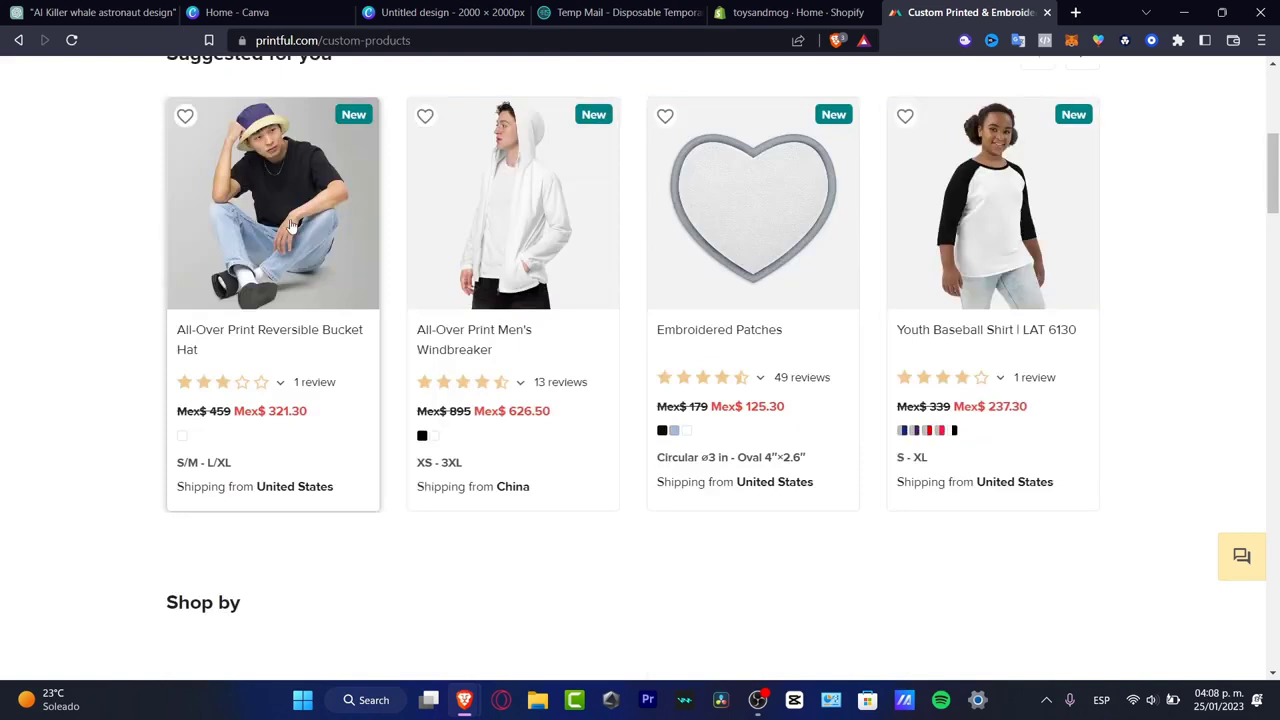
pyautogui.click(995, 285)
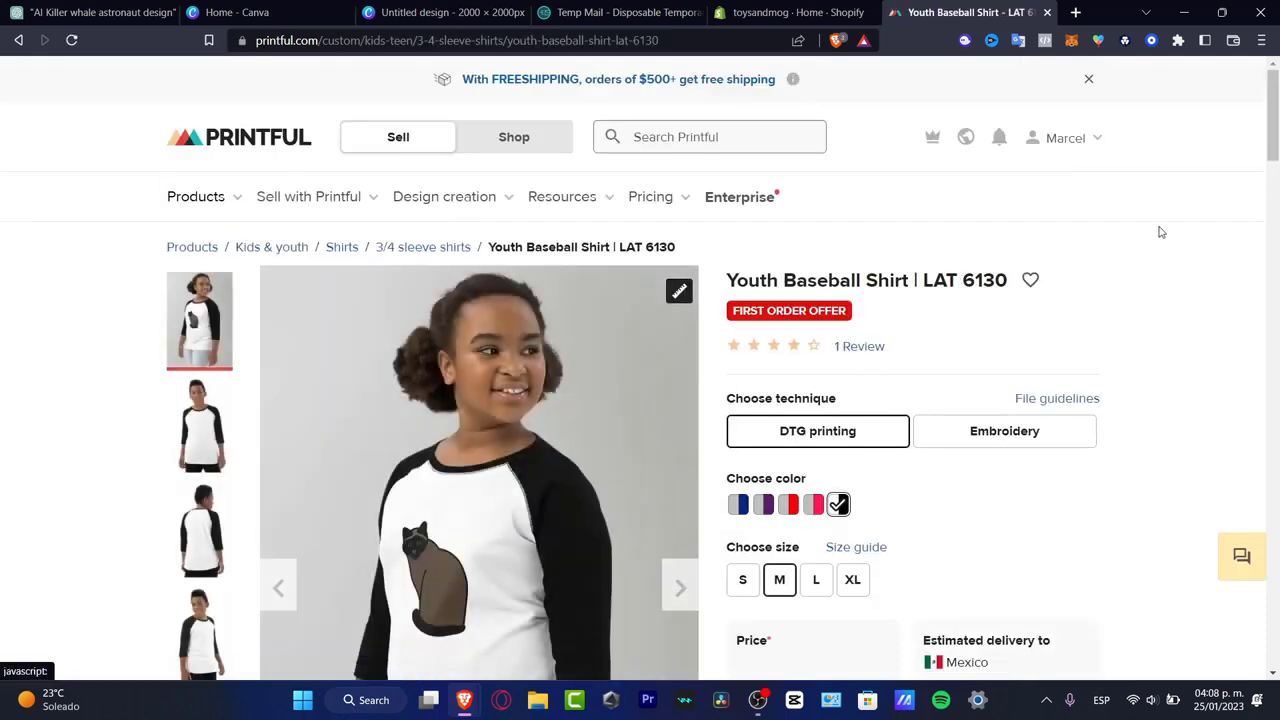
pyautogui.scroll(-5, 1150, 235)
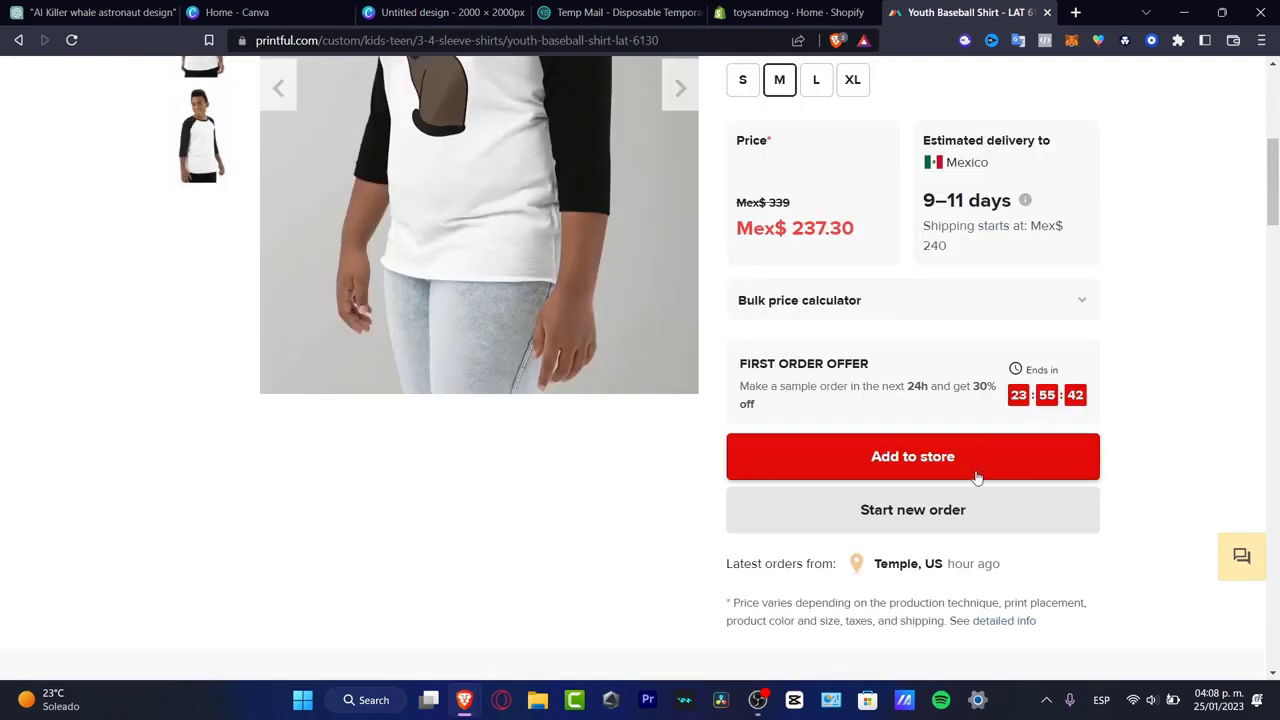
pyautogui.click(967, 510)
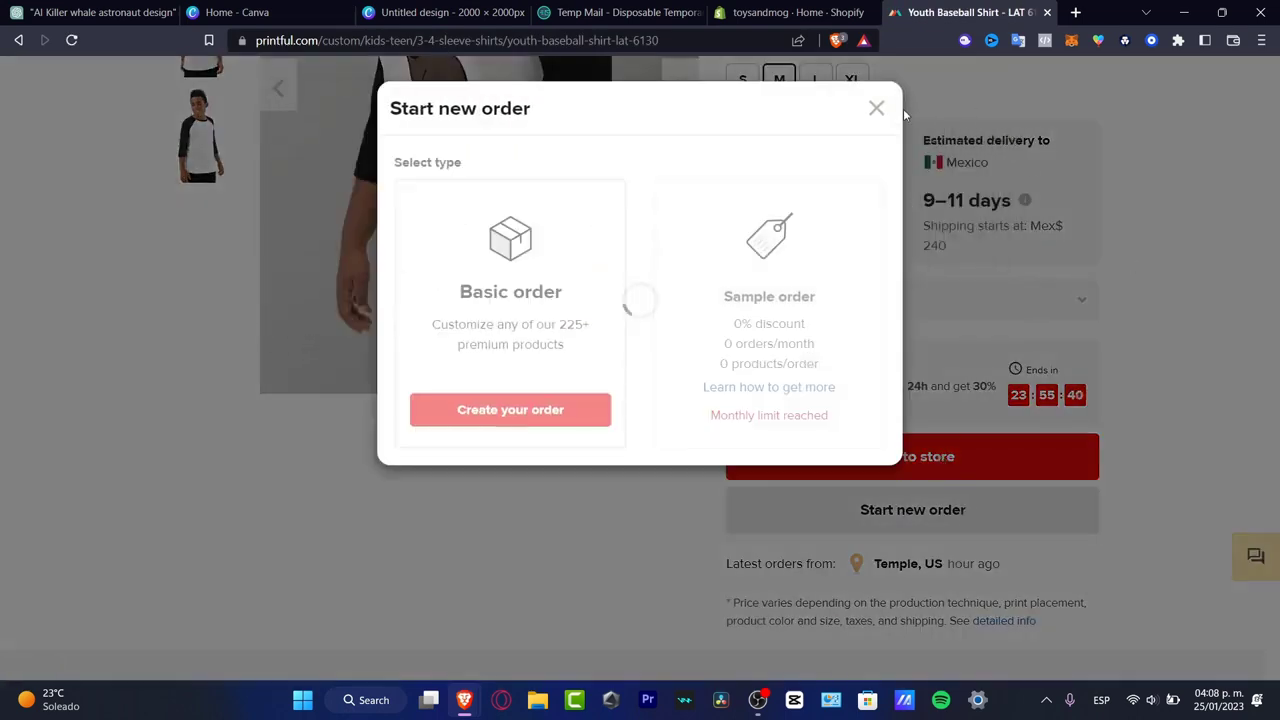
pyautogui.click(877, 108)
pyautogui.click(960, 458)
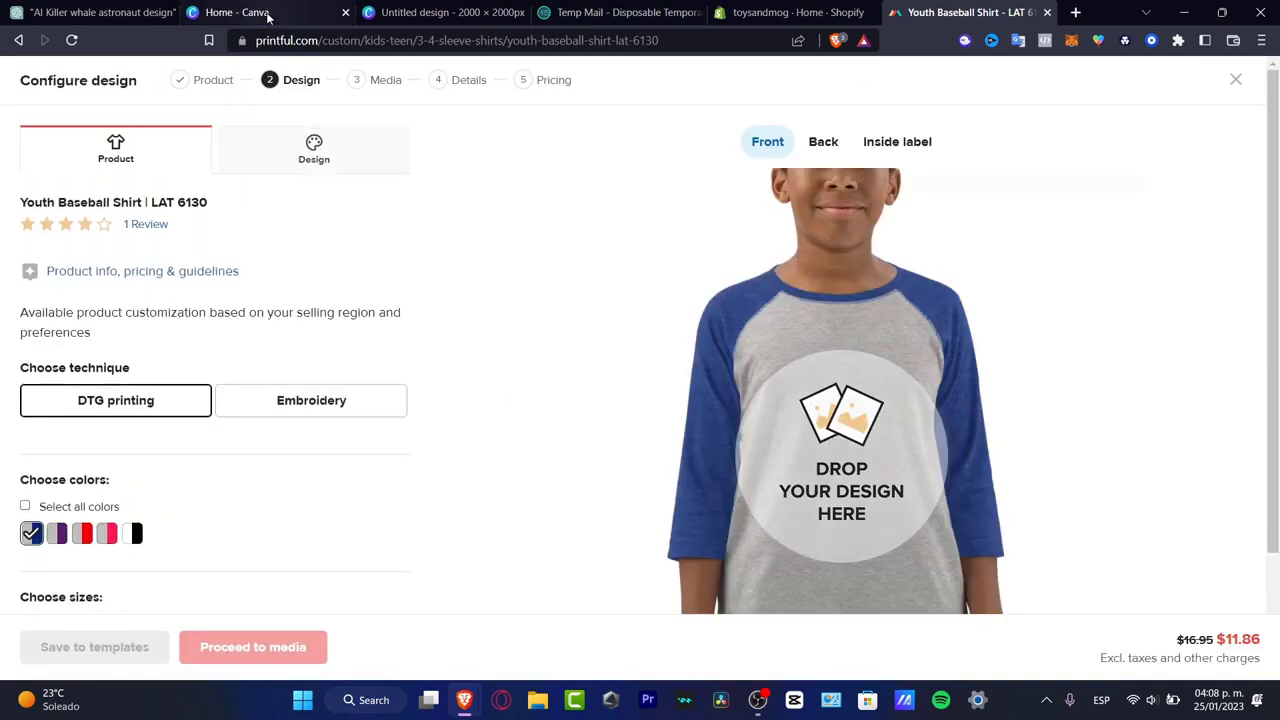
# Step: Download the Canva chameleon design as a 2000 × 2000 px transparent-background PNG, then return to Printful
pyautogui.click(268, 14)
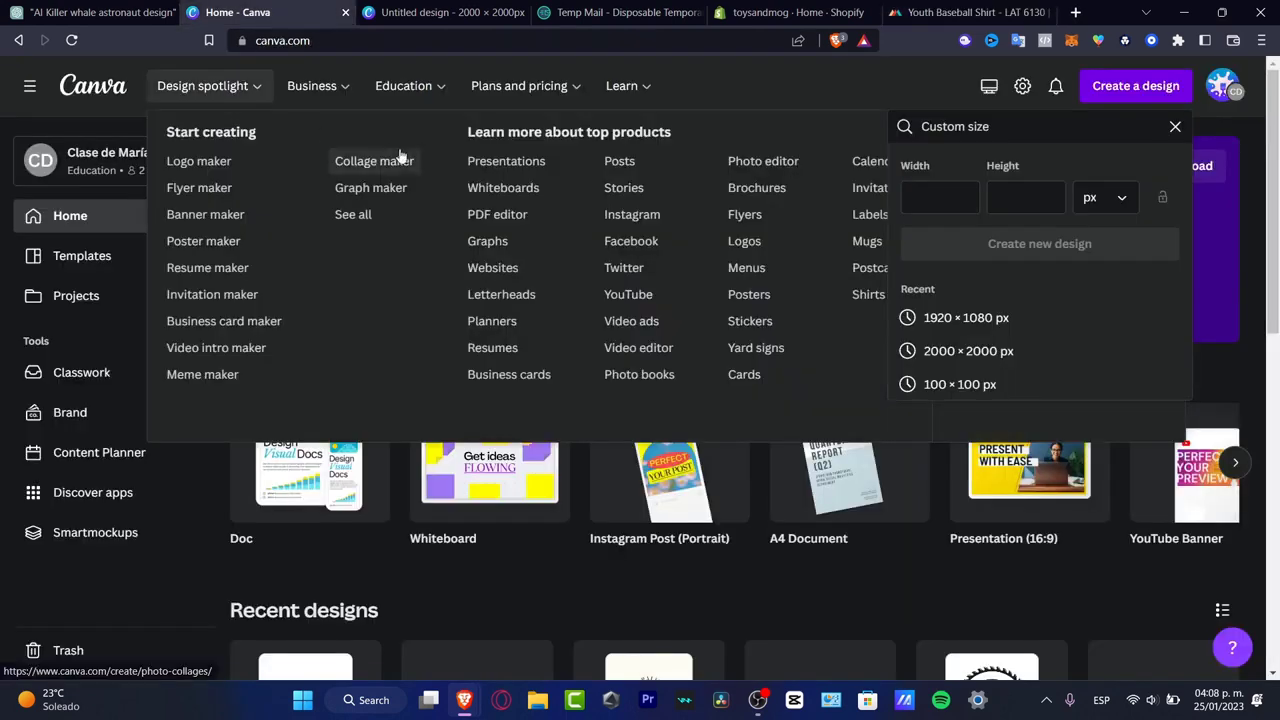
pyautogui.click(451, 19)
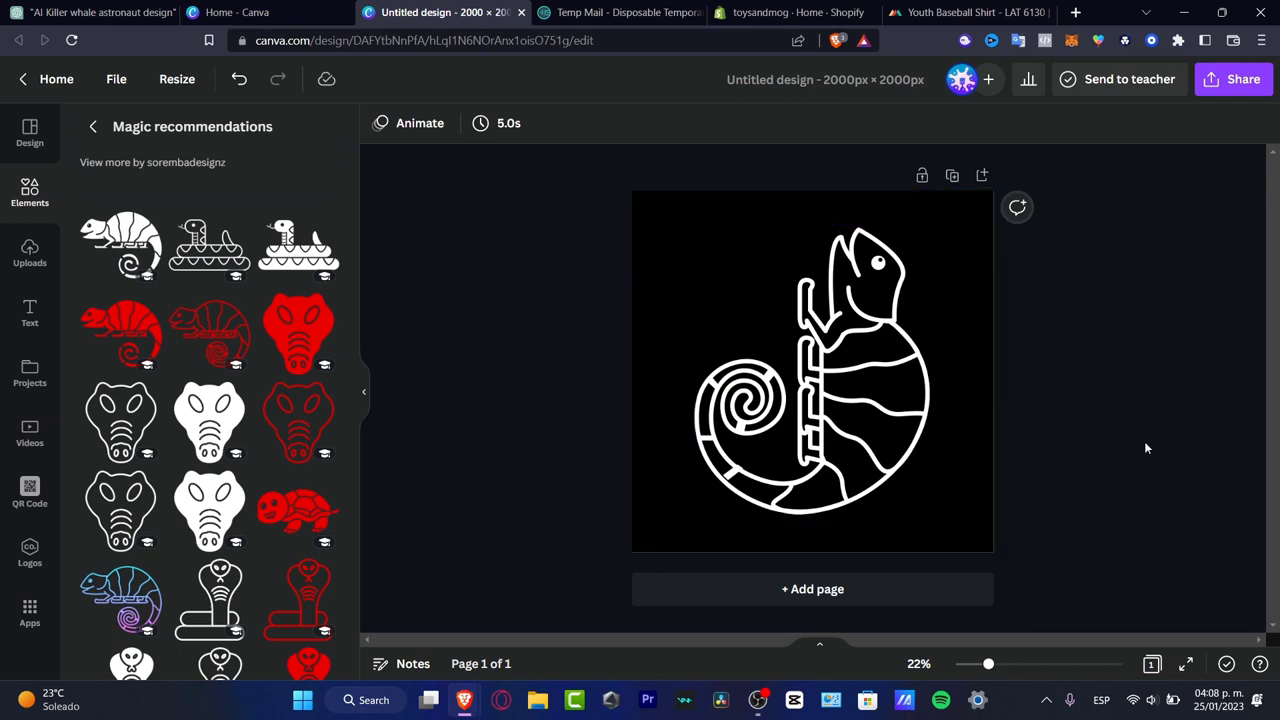
pyautogui.click(1236, 79)
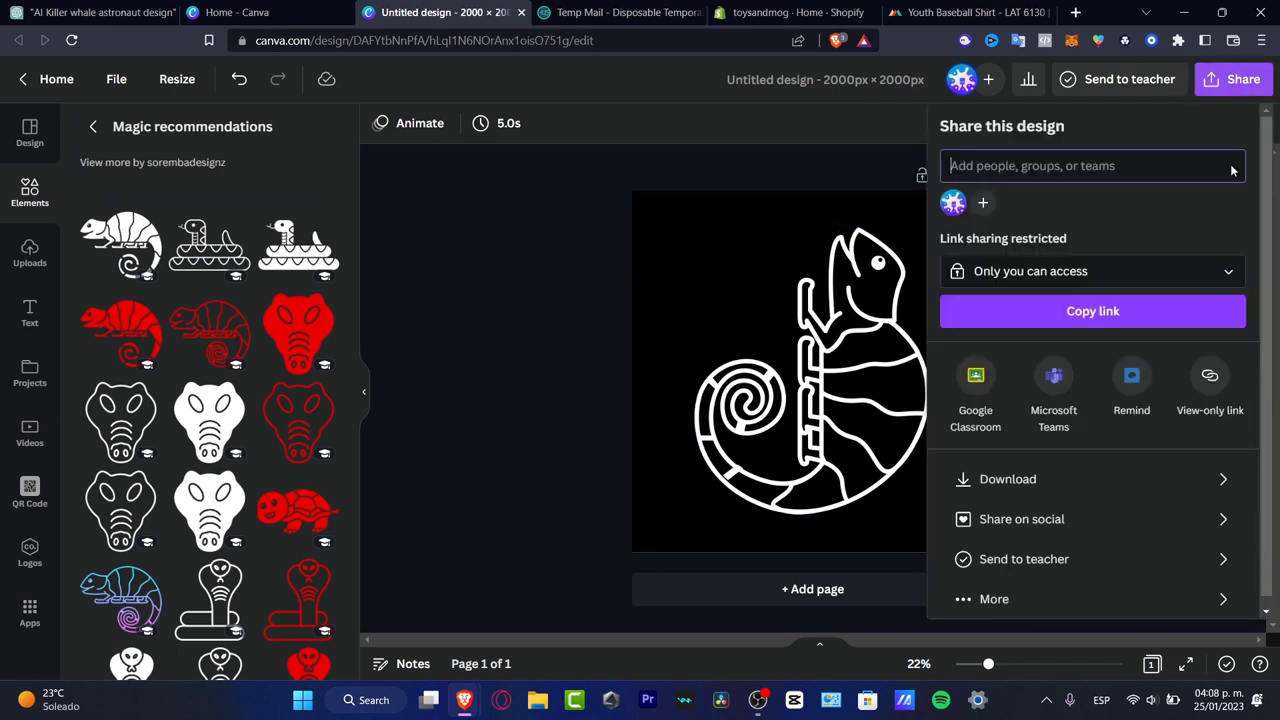
pyautogui.click(1143, 479)
pyautogui.click(970, 303)
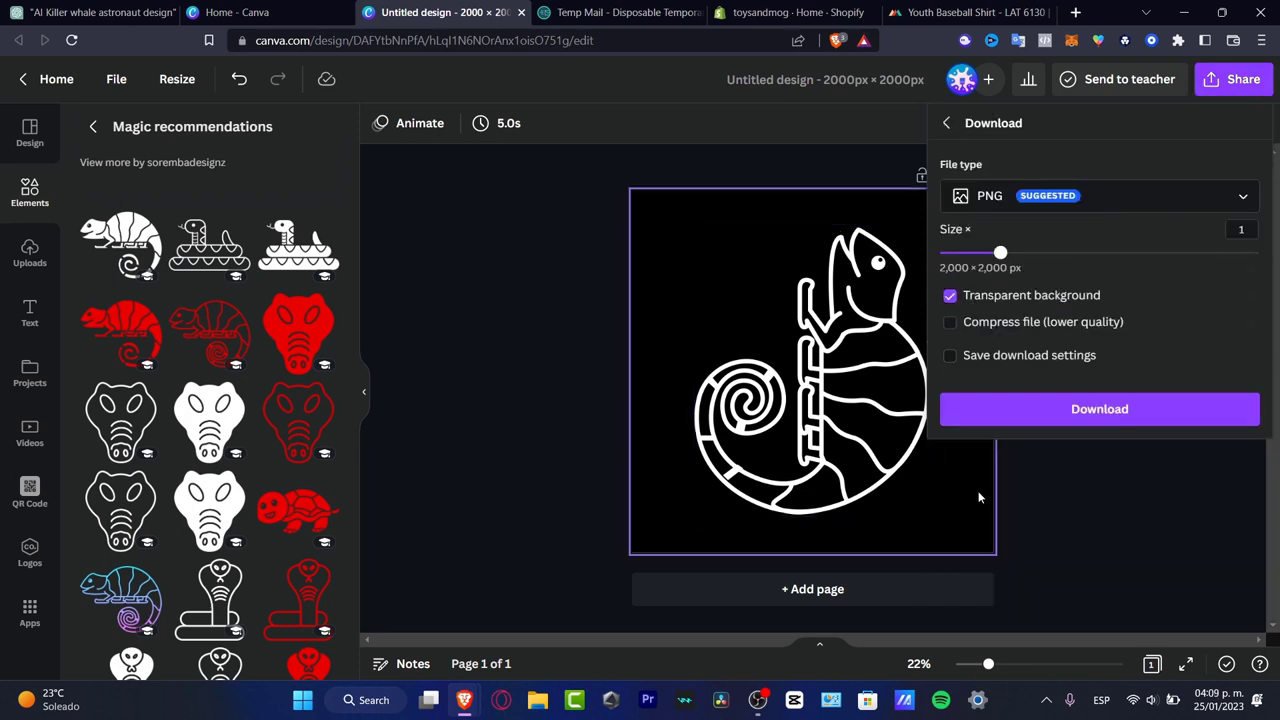
pyautogui.click(1204, 409)
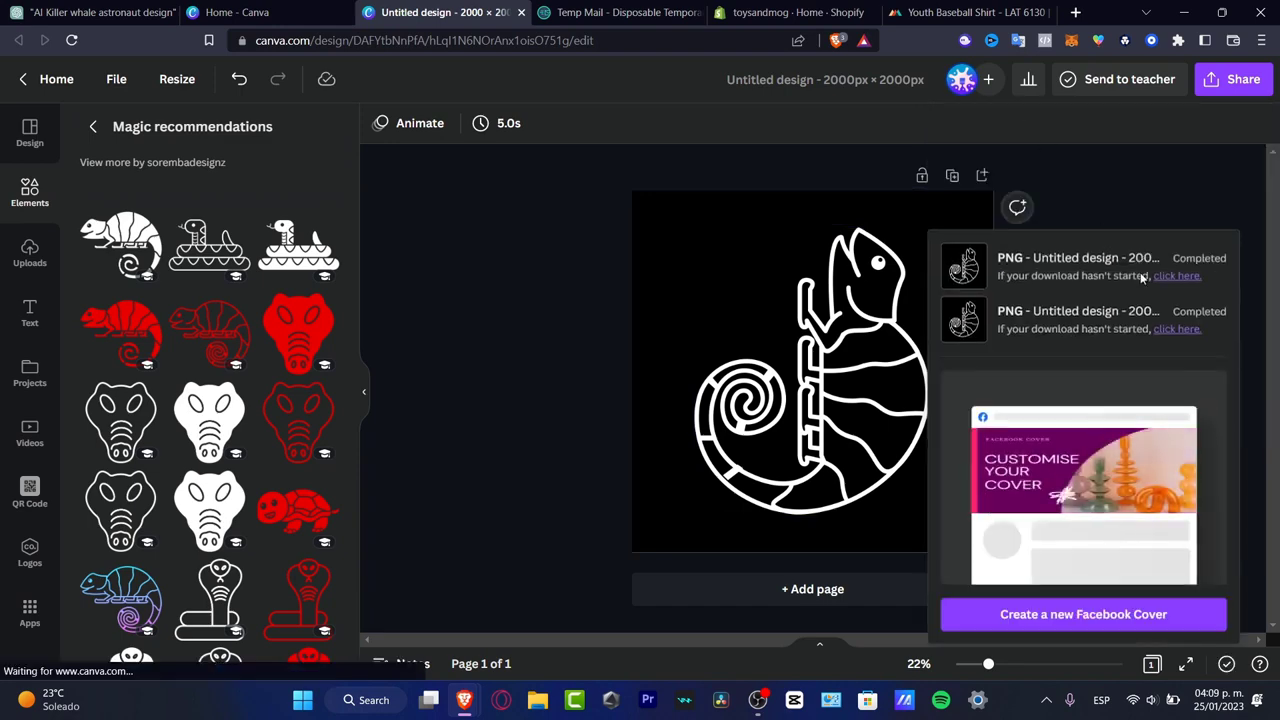
pyautogui.click(1160, 290)
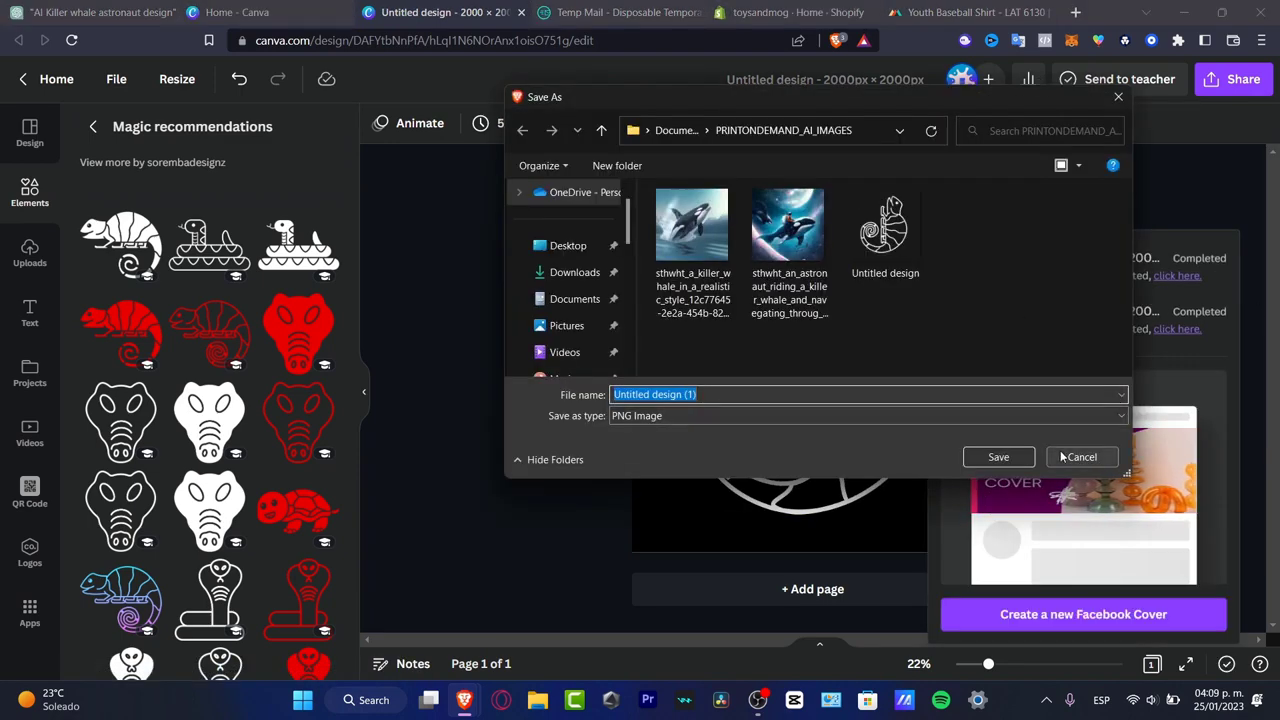
pyautogui.click(1076, 454)
pyautogui.click(965, 12)
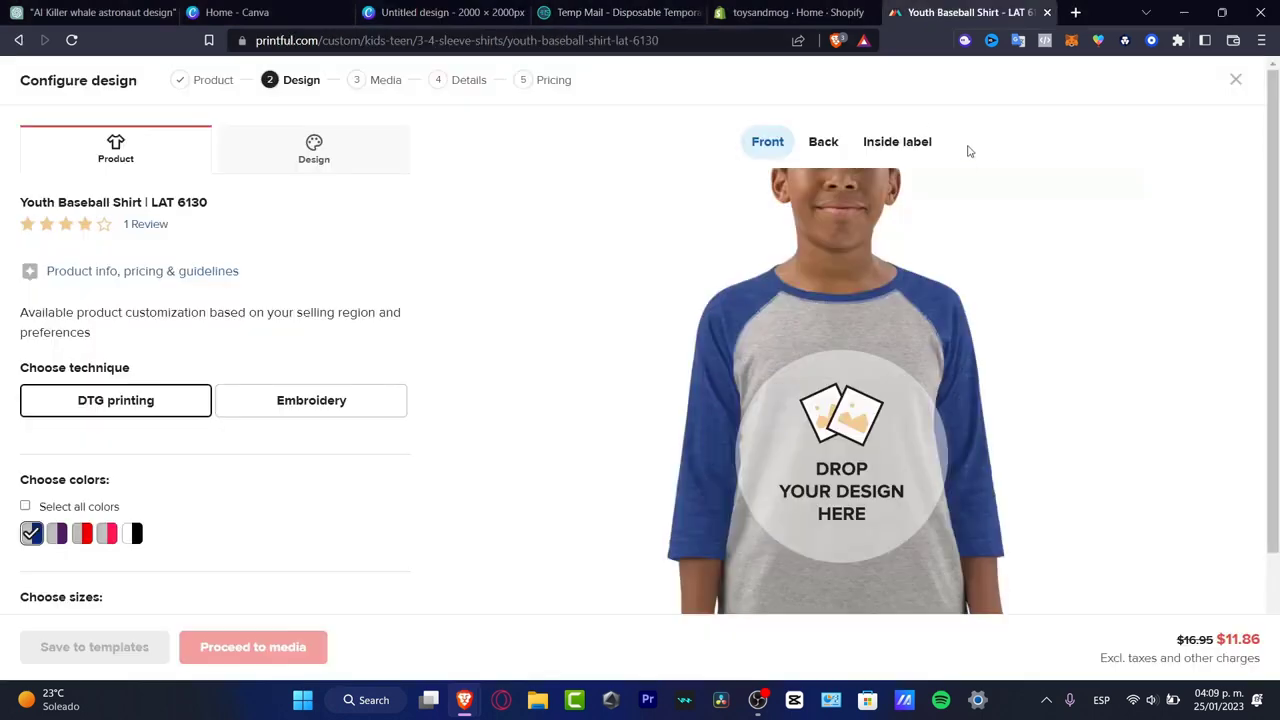
# Step: Upload Untitled-design.png and apply the chameleon to the youth baseball shirt's front print area
pyautogui.click(855, 465)
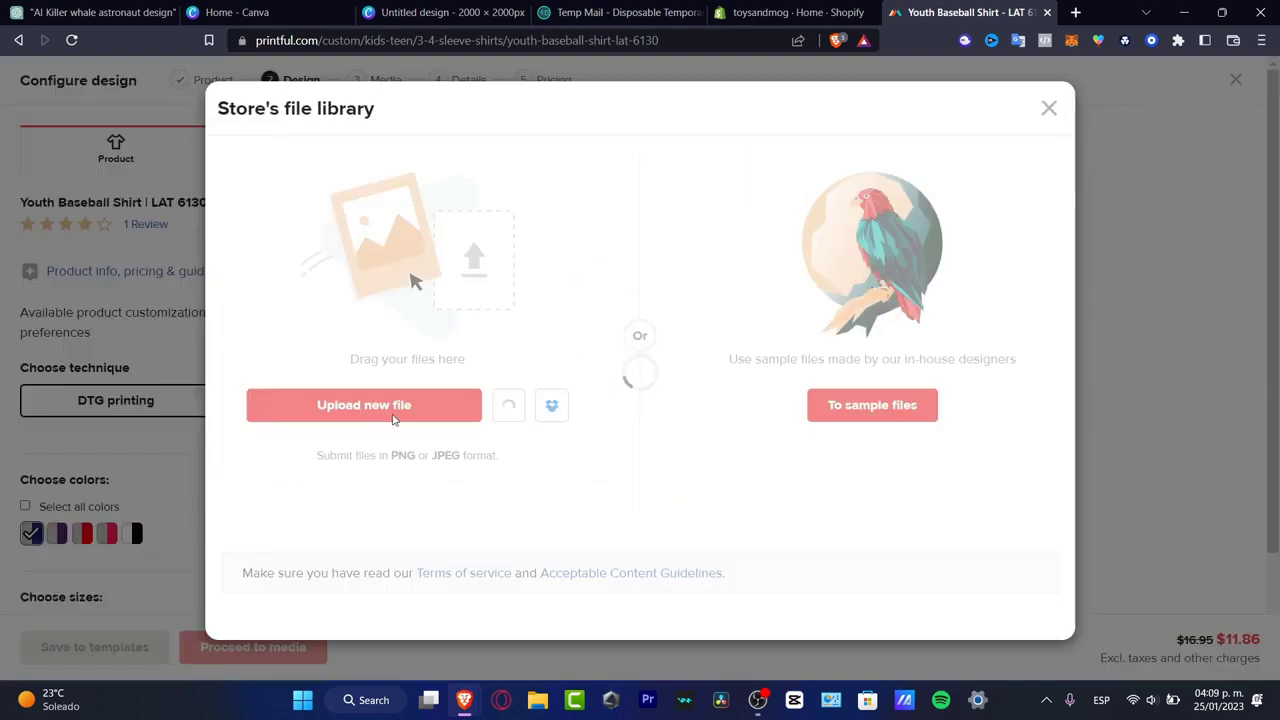
pyautogui.click(405, 410)
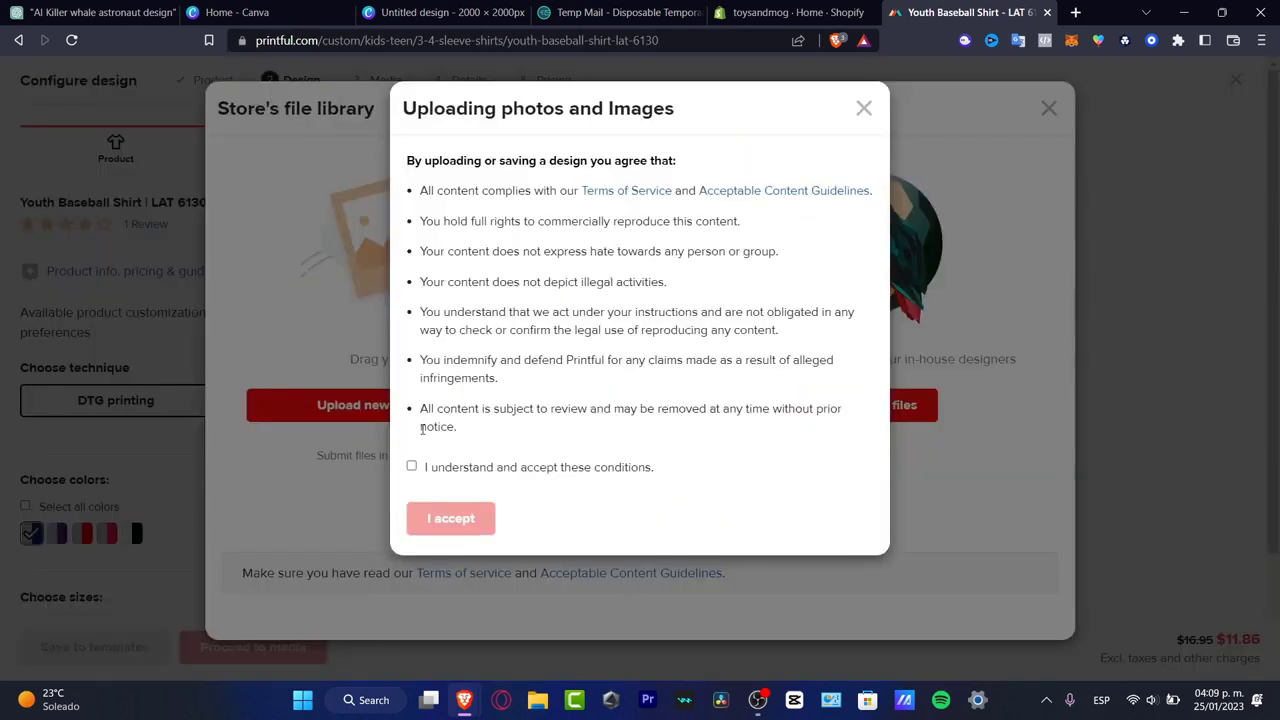
pyautogui.click(466, 468)
pyautogui.click(451, 518)
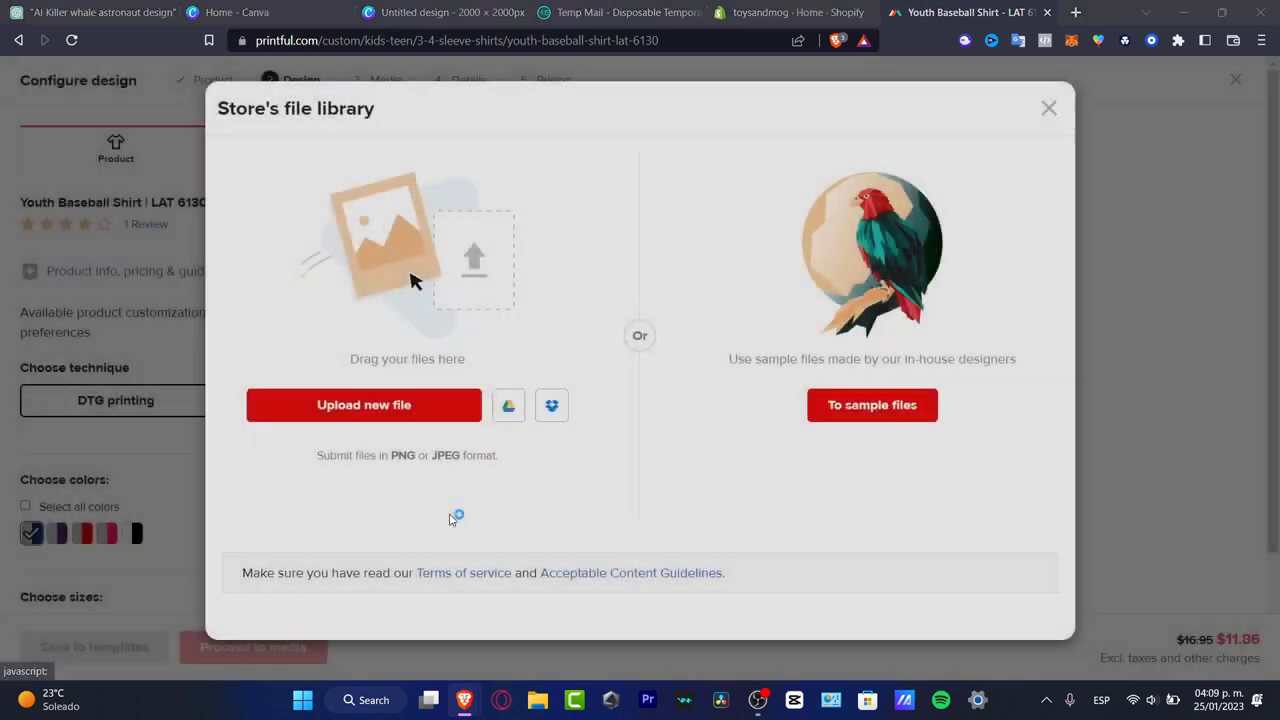
pyautogui.click(695, 352)
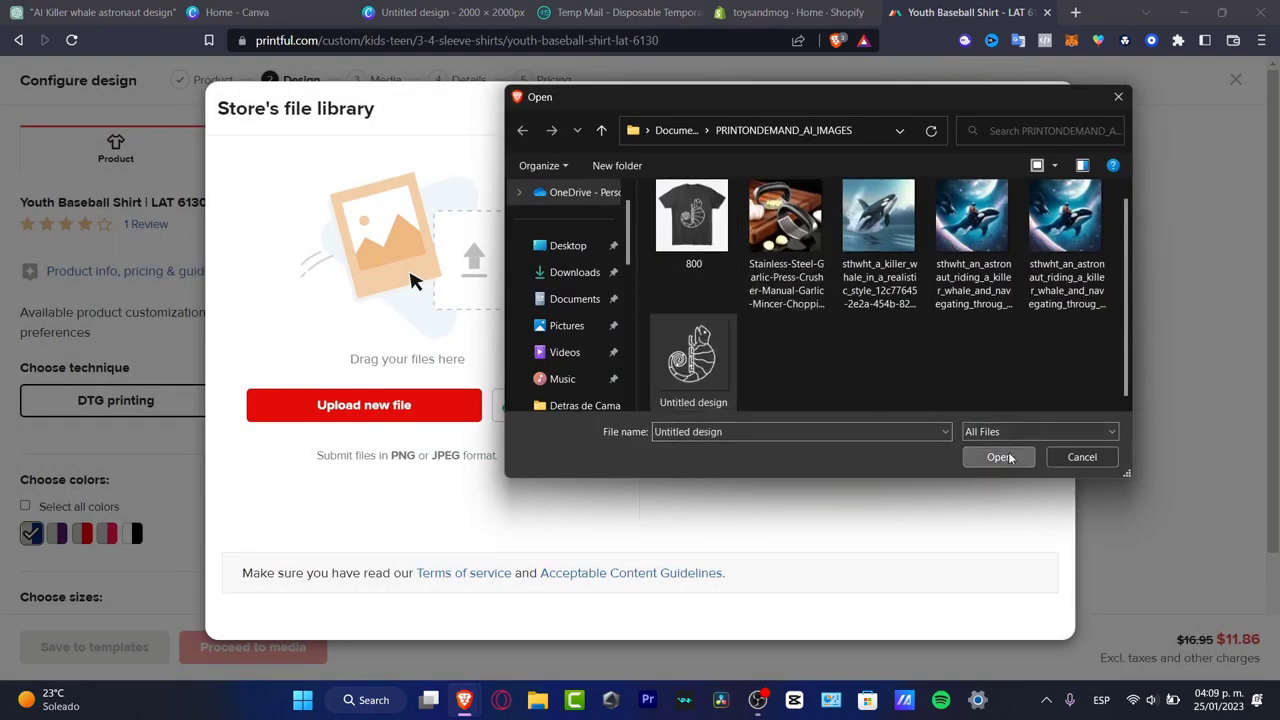
pyautogui.click(998, 457)
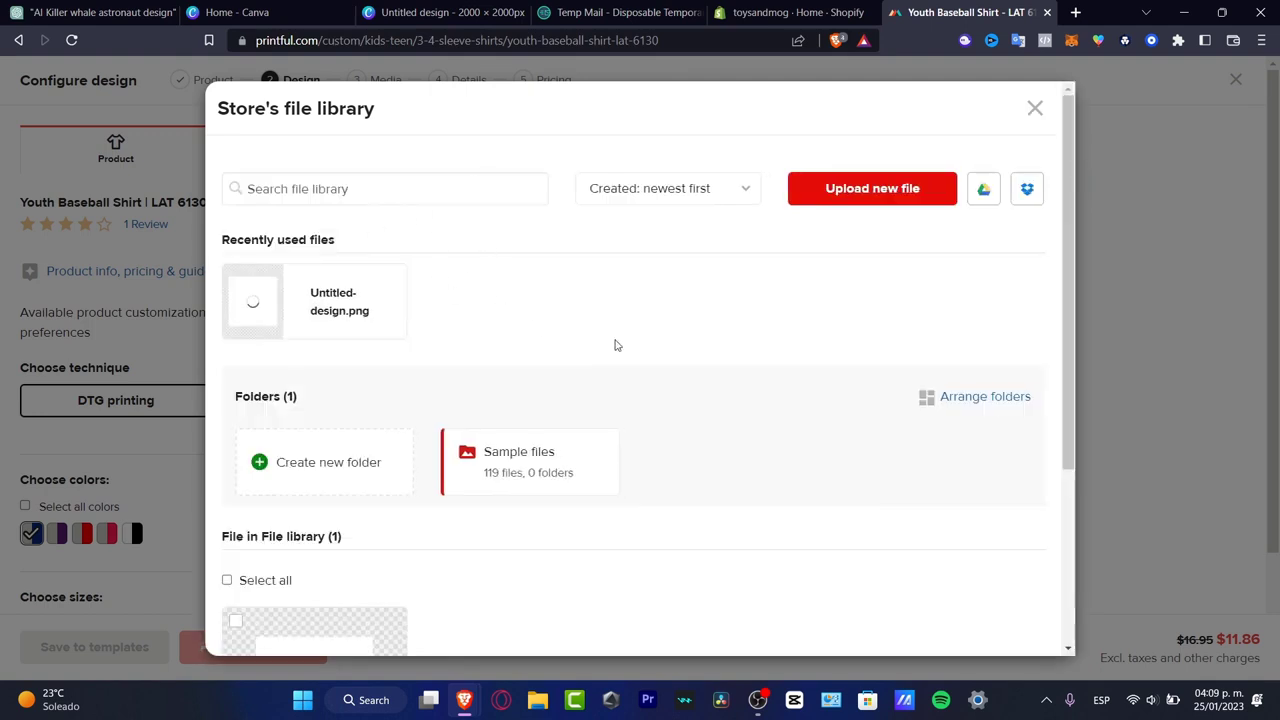
pyautogui.moveTo(370, 301)
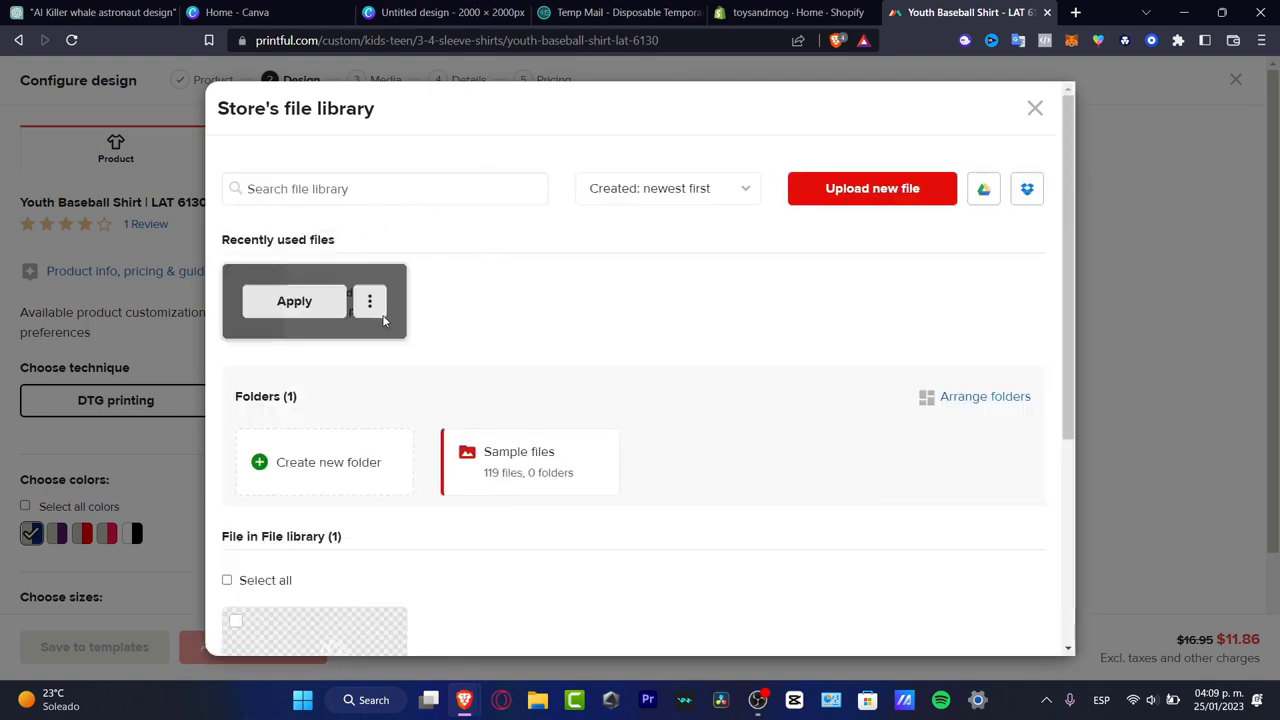
pyautogui.click(294, 301)
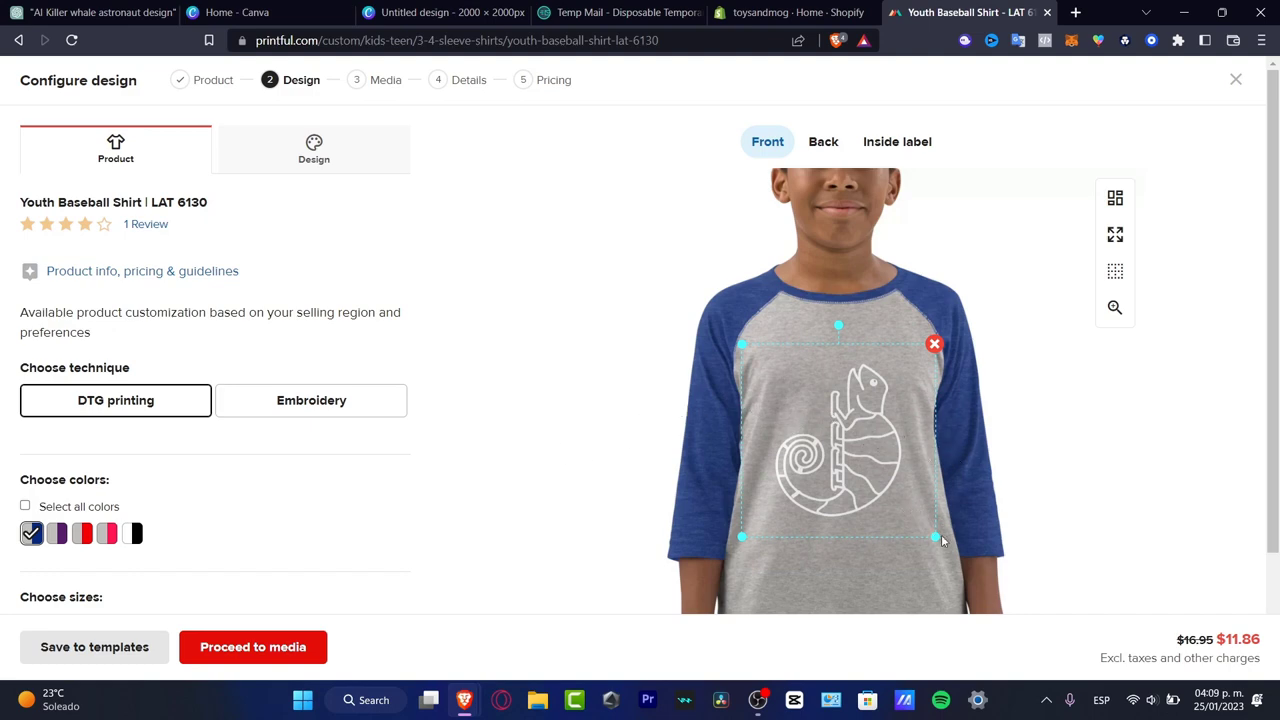
# Step: Enlarge the chameleon on the shirt front and add Vintage Purple and White/Black colours
pyautogui.moveTo(936, 540); pyautogui.dragTo(966, 566)
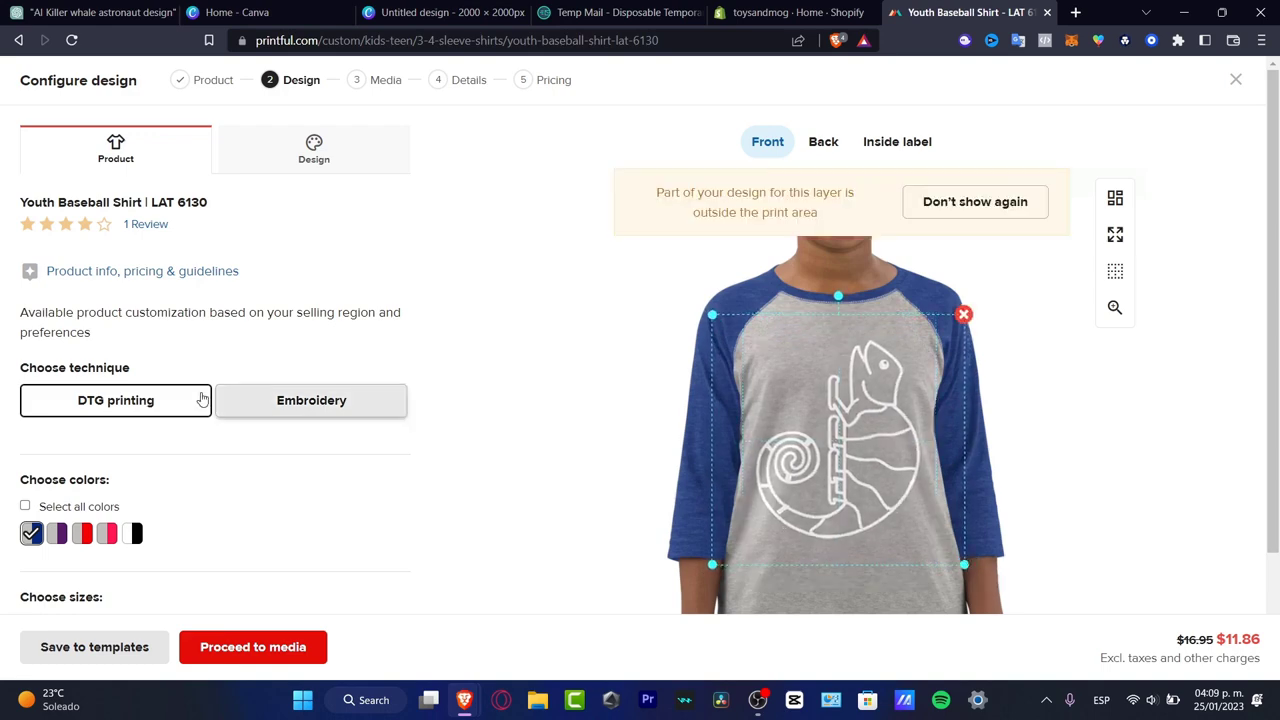
pyautogui.click(57, 533)
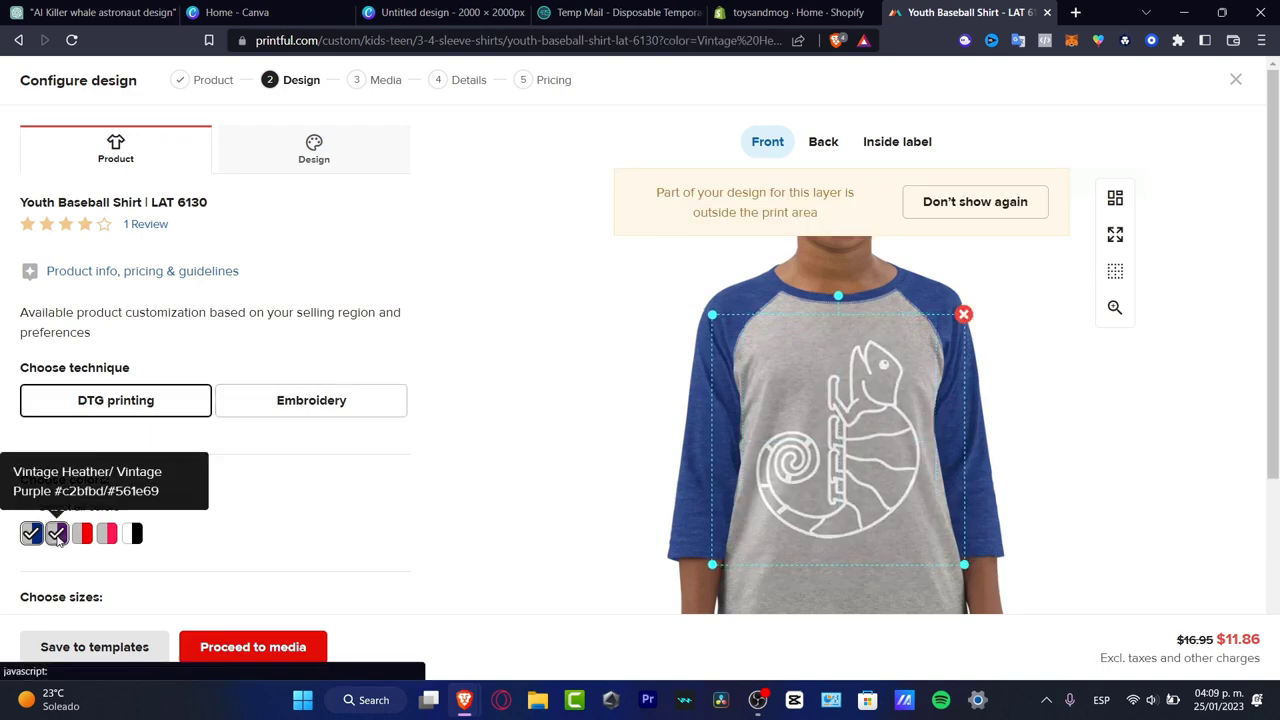
pyautogui.click(133, 535)
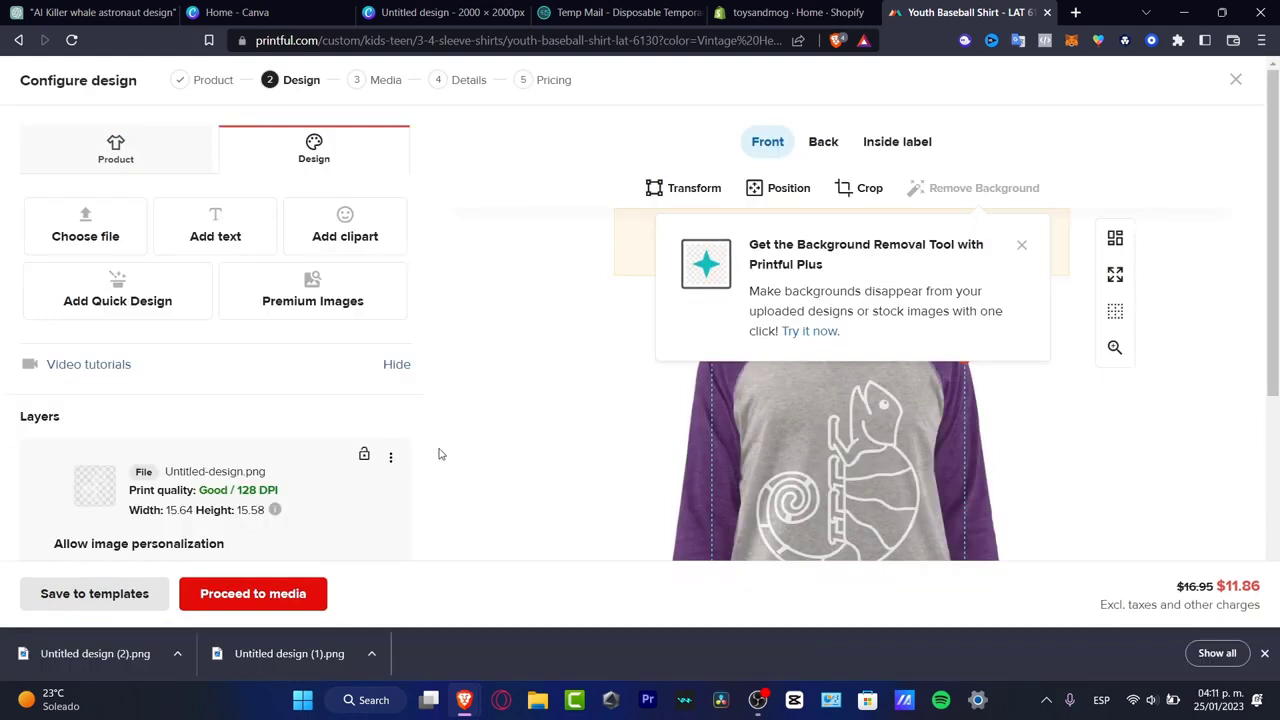
pyautogui.click(214, 596)
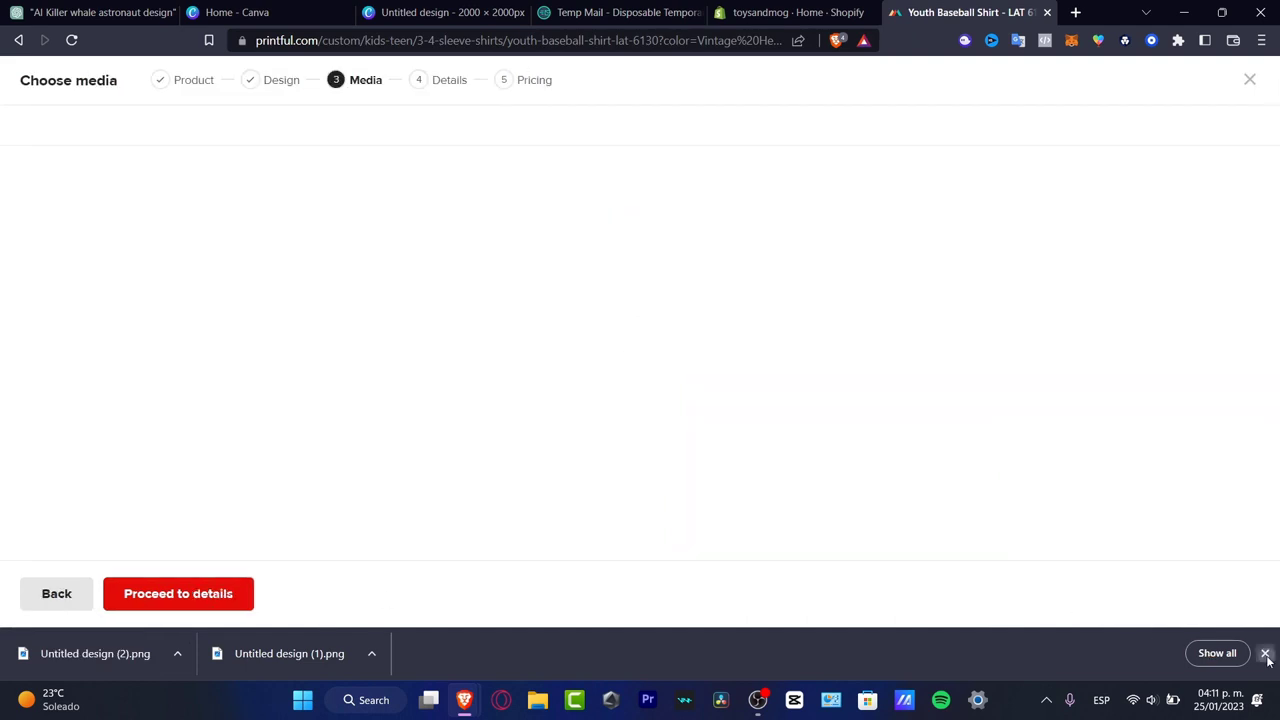
# Step: Set the flat-lay mockup with sneakers and jeans as the main image and proceed to details
pyautogui.click(1264, 653)
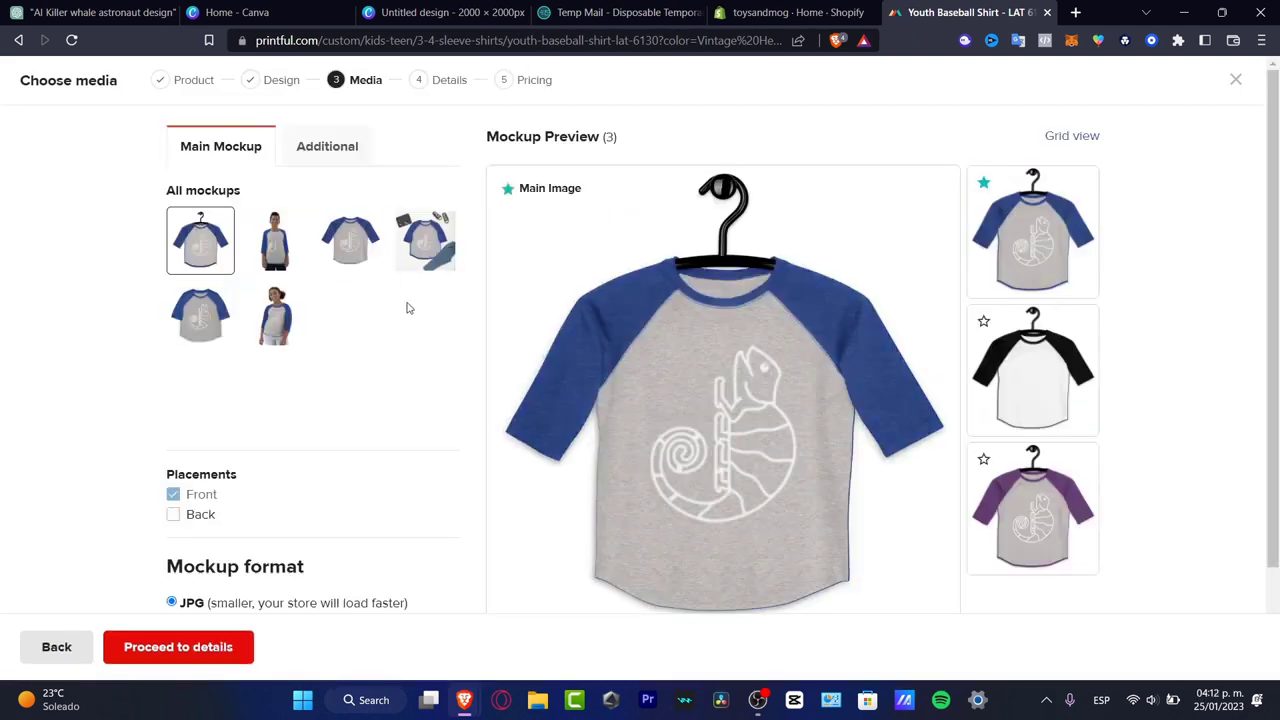
pyautogui.click(287, 330)
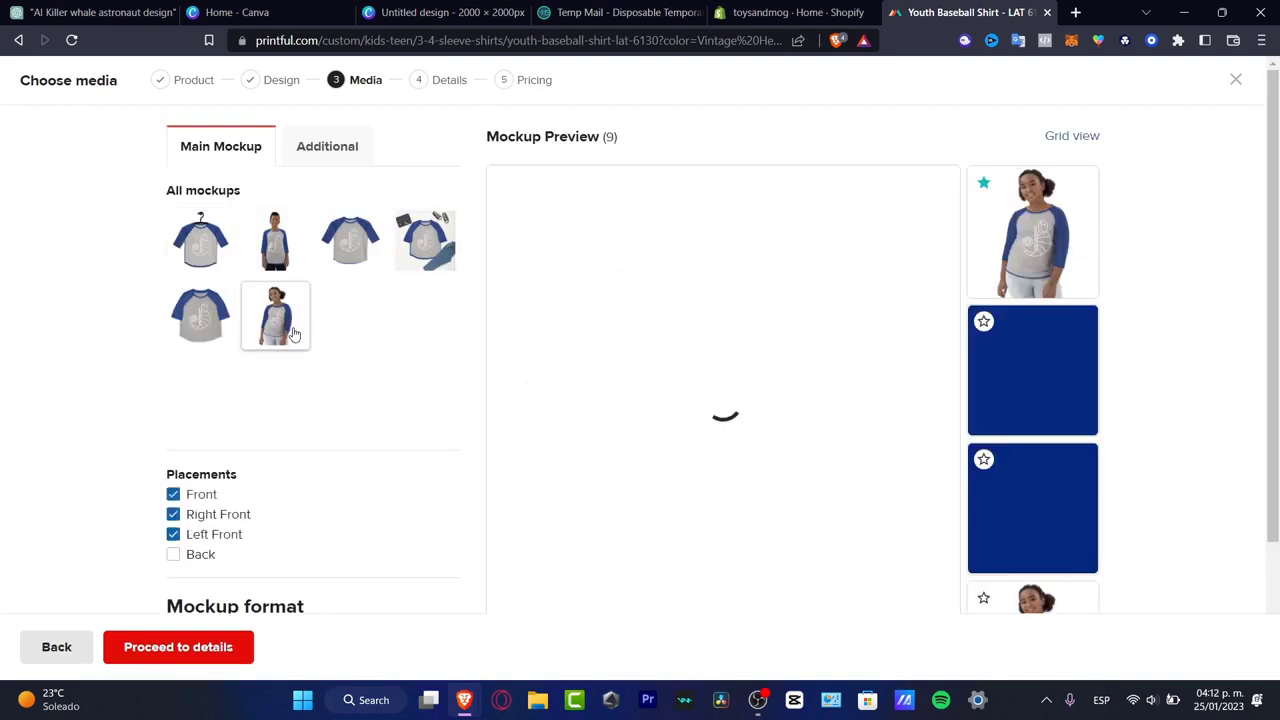
pyautogui.click(422, 252)
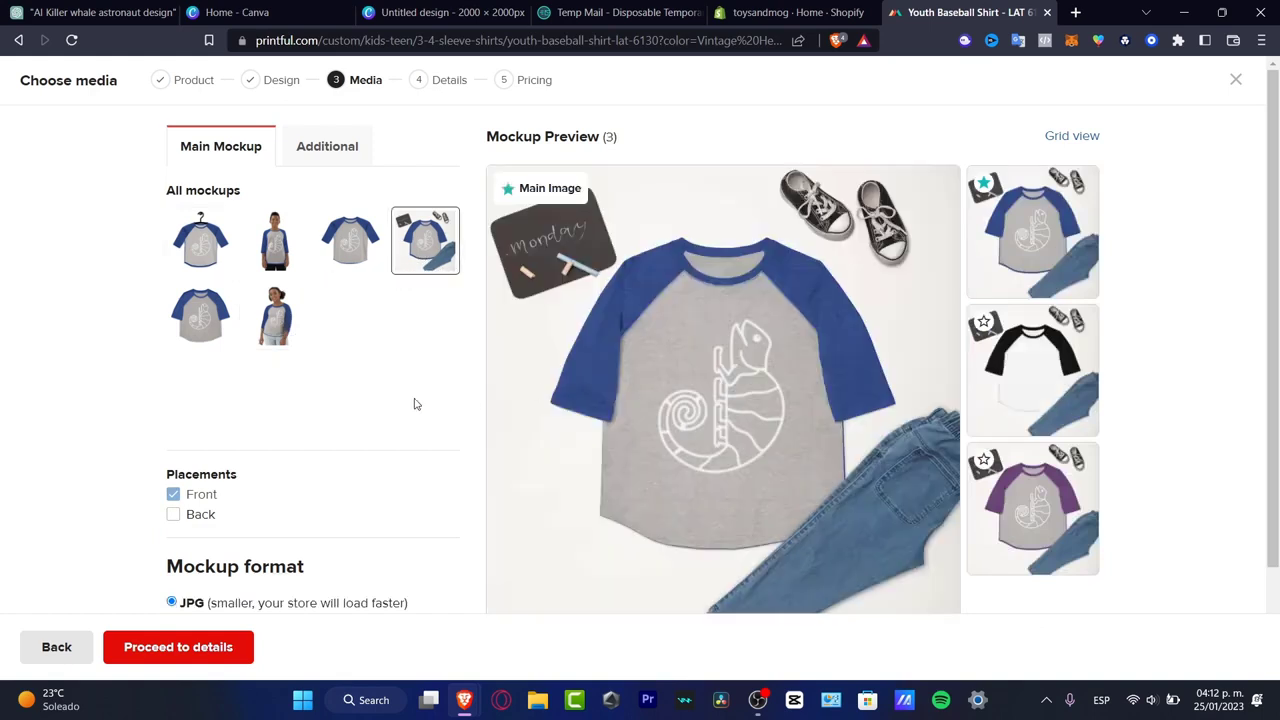
pyautogui.click(228, 648)
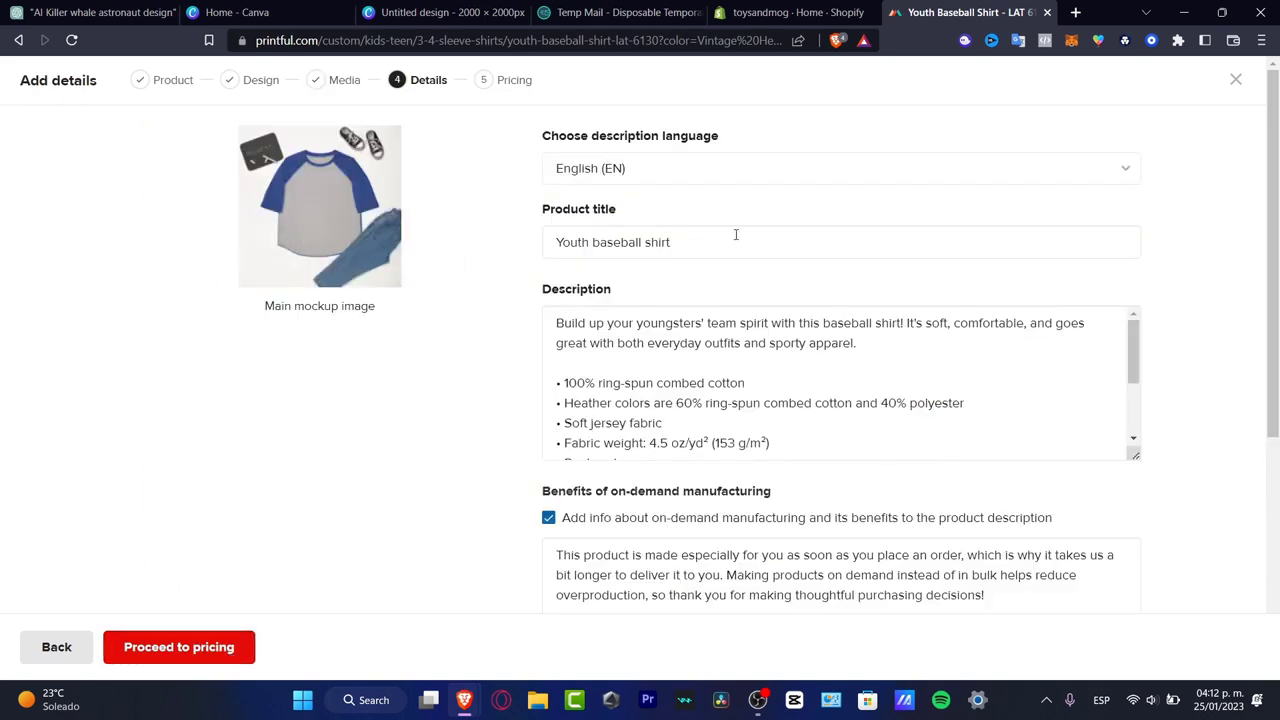
# Step: Choose Home page under Product collections and proceed to the pricing step
pyautogui.moveTo(757, 243); pyautogui.dragTo(531, 251)
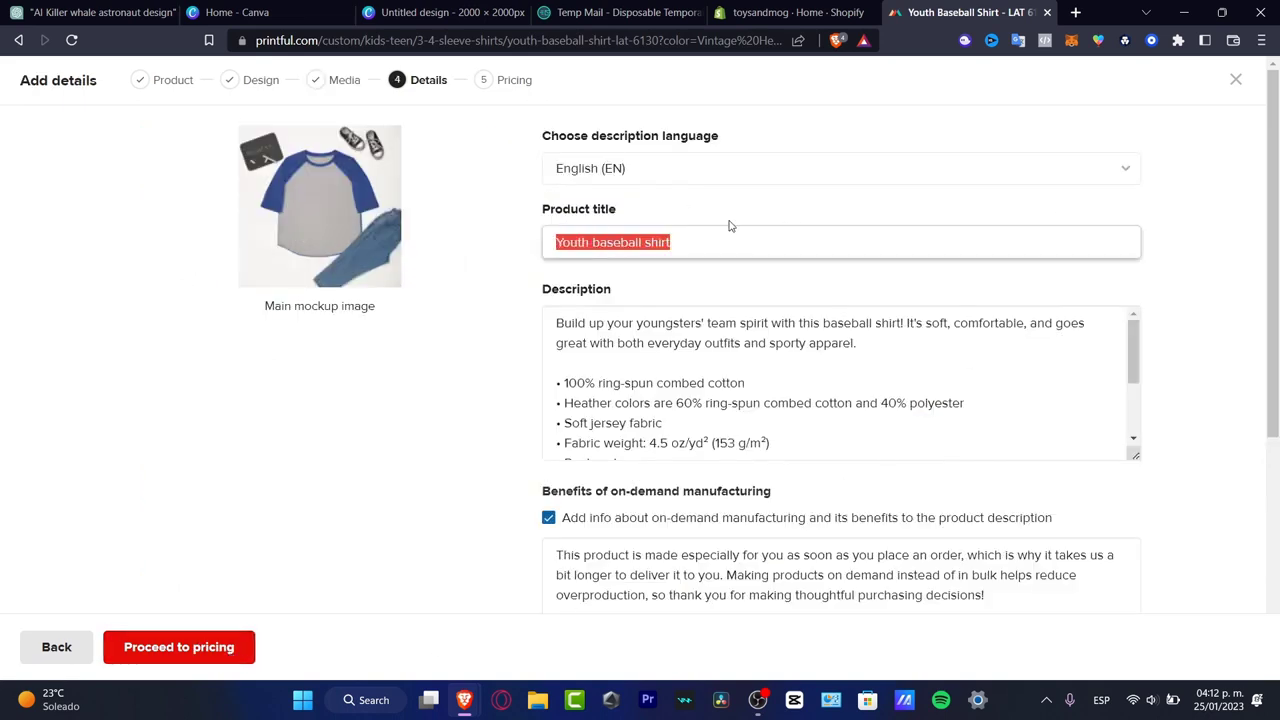
pyautogui.moveTo(672, 323); pyautogui.dragTo(770, 445)
pyautogui.scroll(-8, 770, 445)
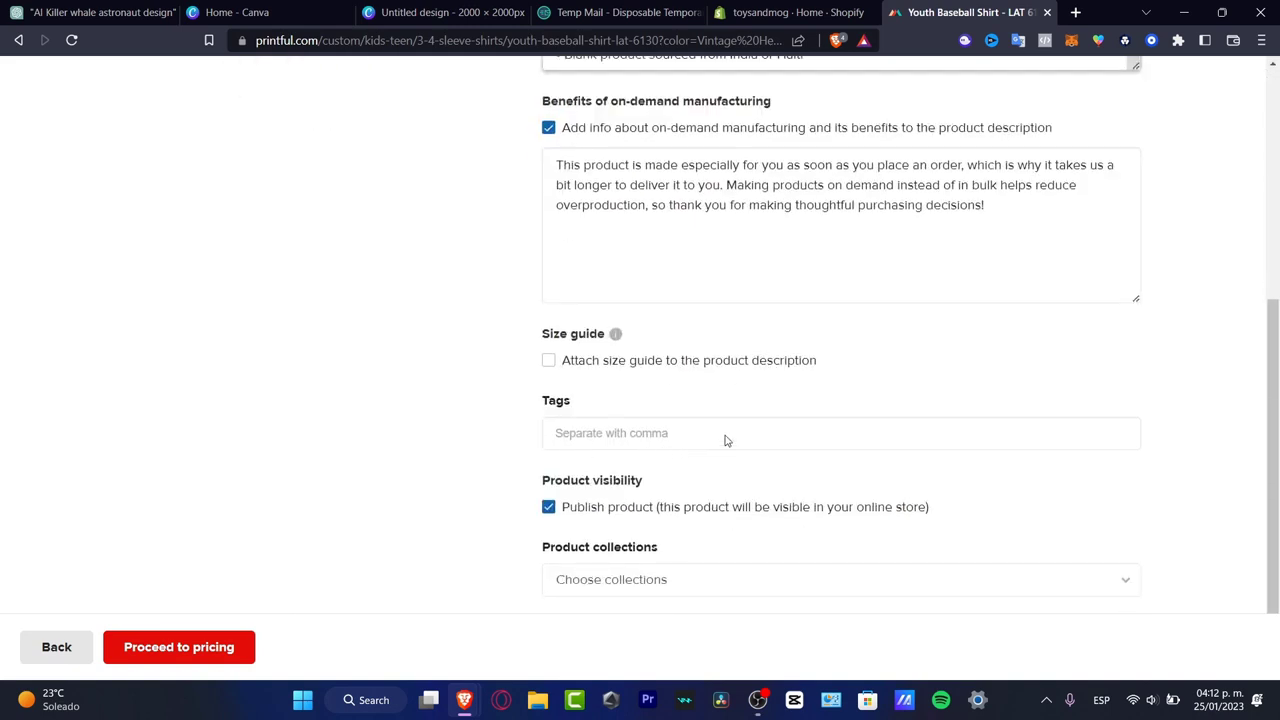
pyautogui.click(666, 578)
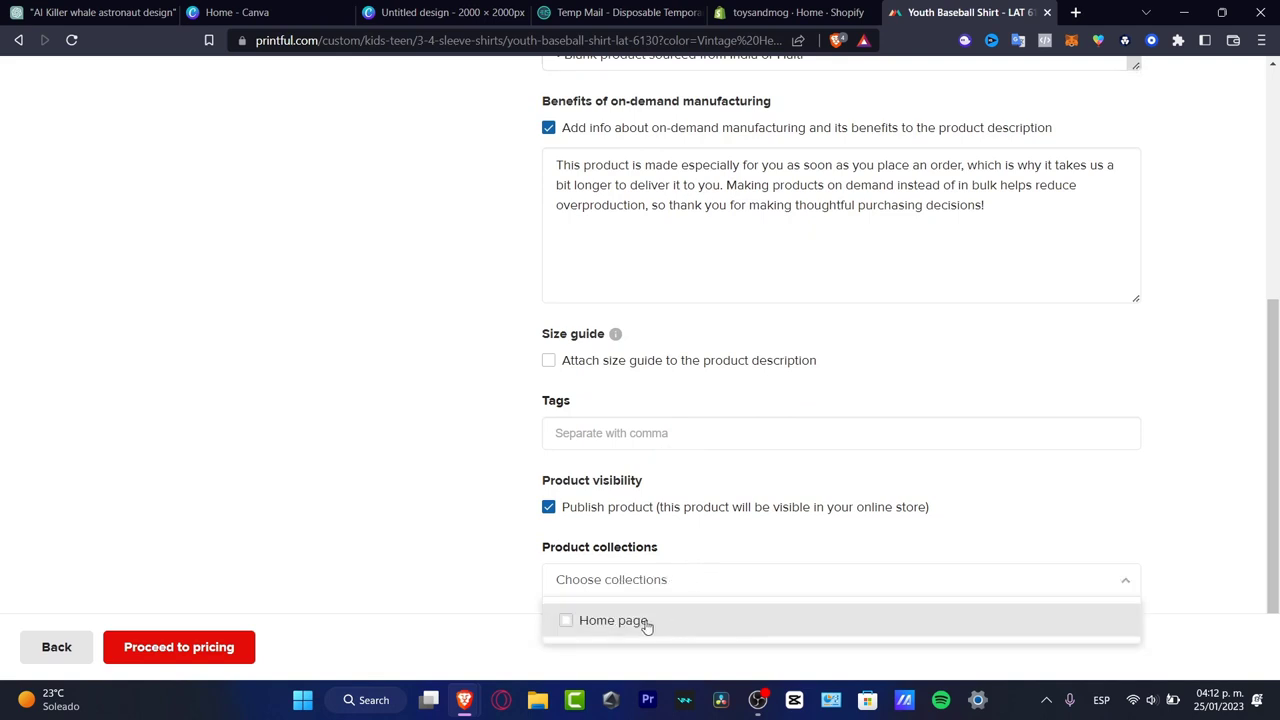
pyautogui.click(567, 621)
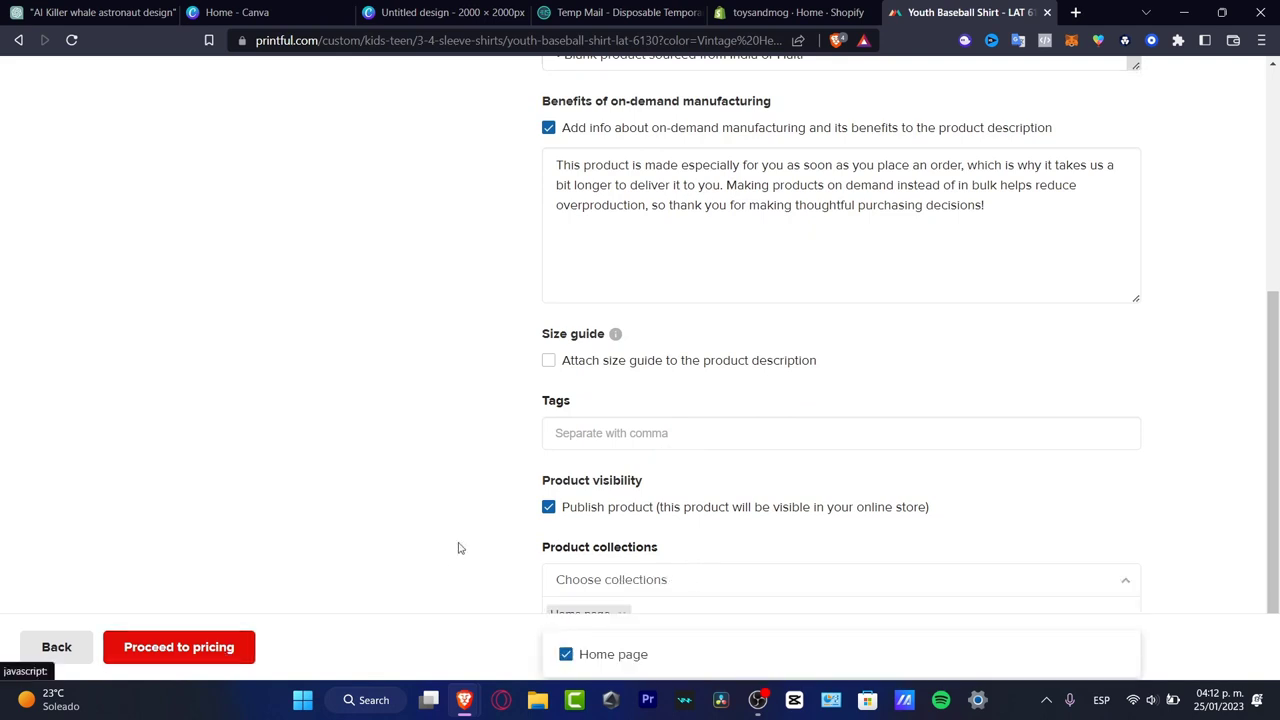
pyautogui.click(212, 650)
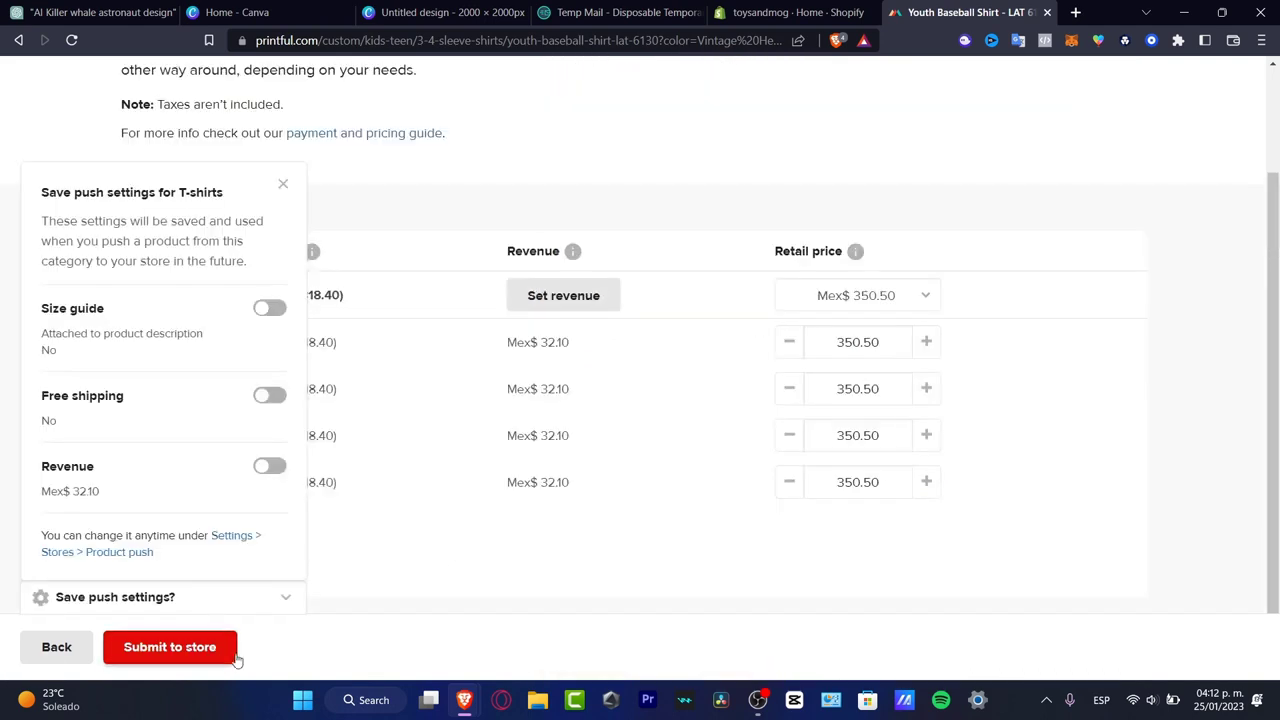
# Step: Close the push settings panel and highlight the S-size Printful price and revenue figures
pyautogui.click(283, 184)
pyautogui.moveTo(376, 346); pyautogui.dragTo(200, 333)
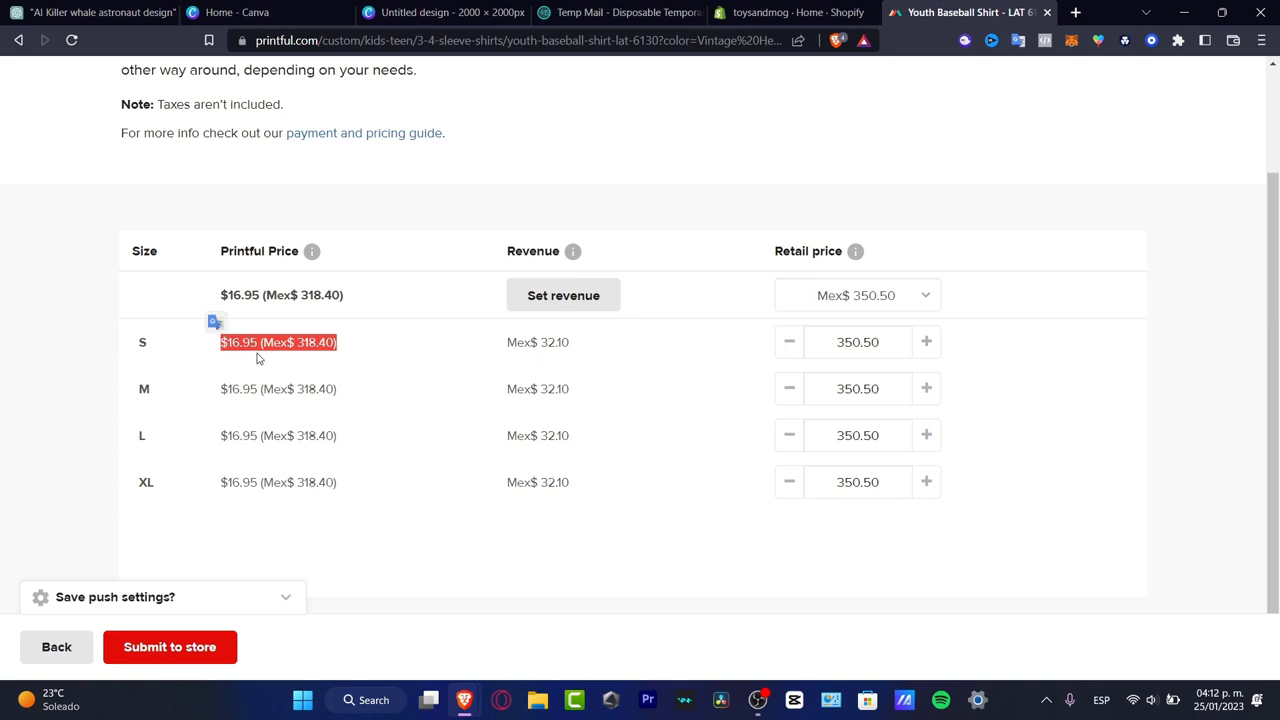
pyautogui.moveTo(584, 355); pyautogui.dragTo(507, 355)
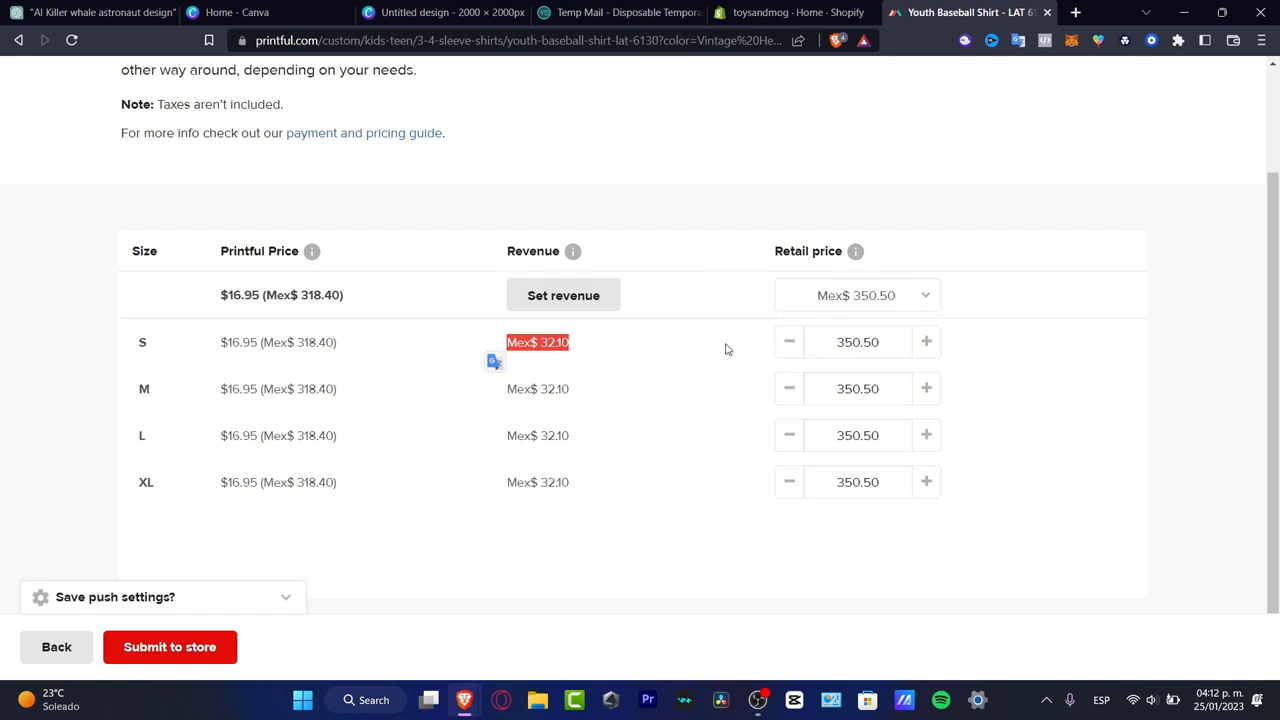
pyautogui.click(686, 348)
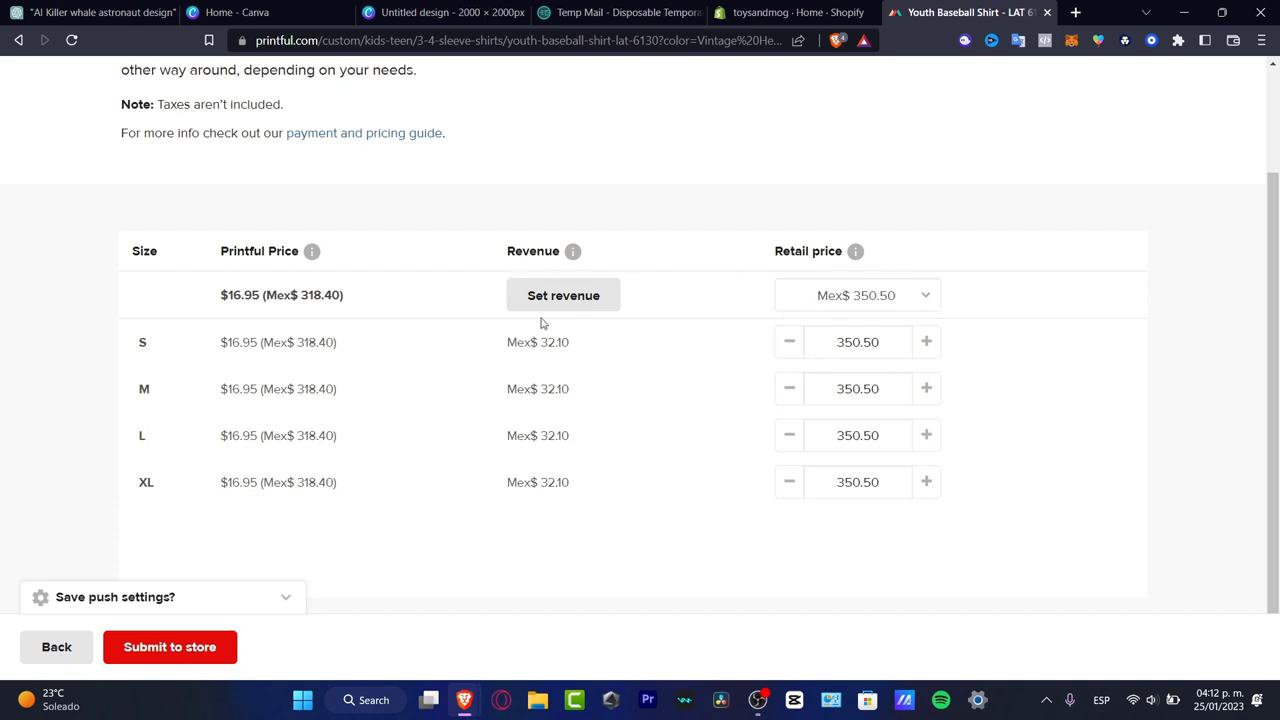
pyautogui.moveTo(253, 342); pyautogui.dragTo(238, 342)
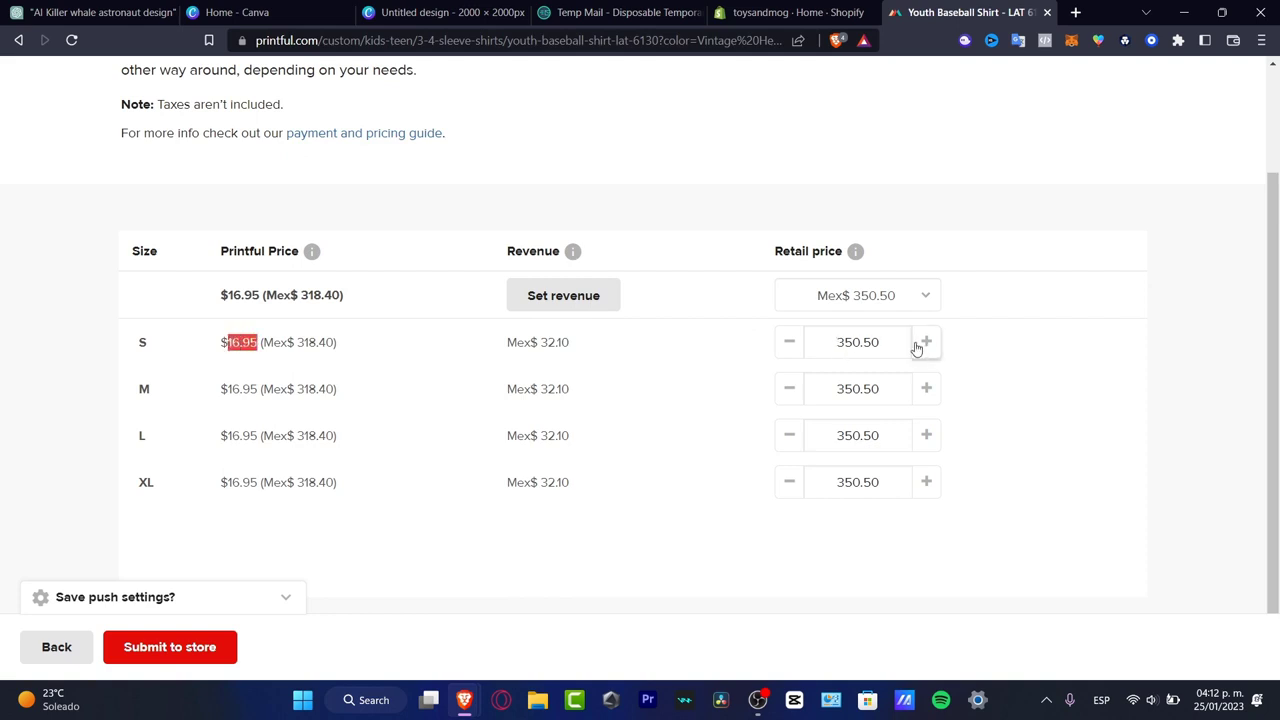
pyautogui.moveTo(569, 343); pyautogui.dragTo(538, 350)
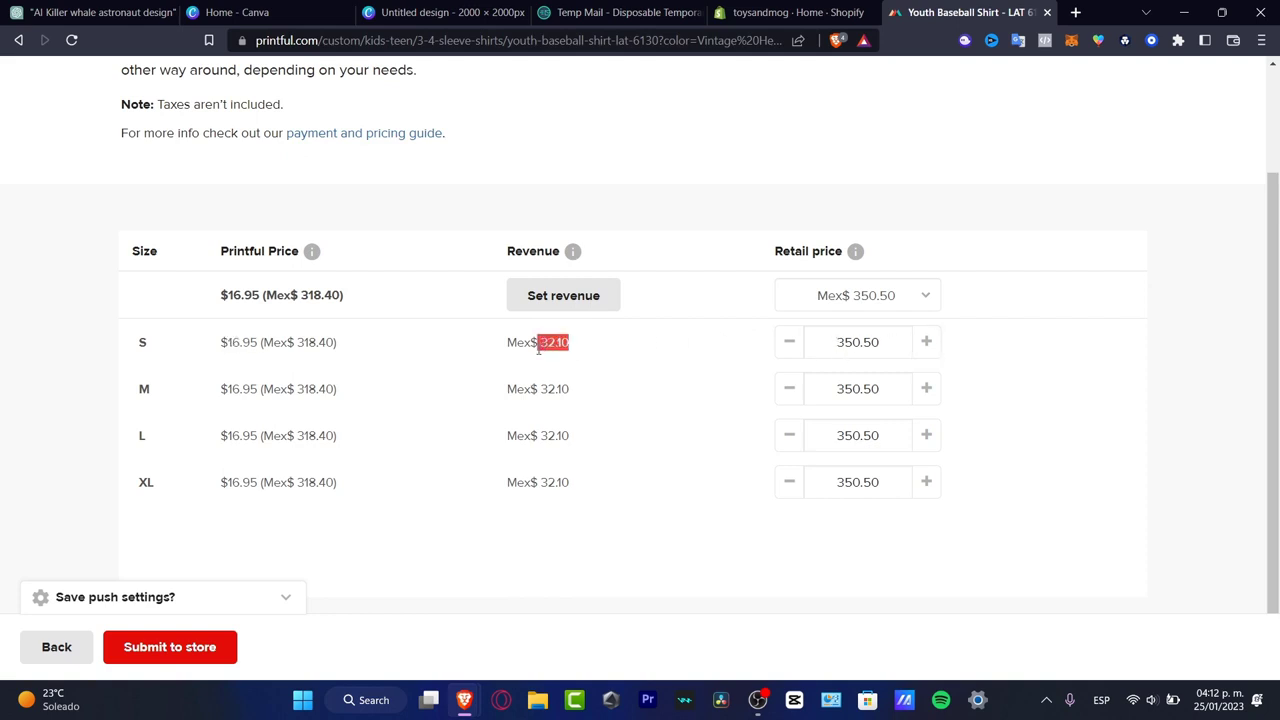
# Step: Lower the S and M retail prices to Mex$ 342.50
pyautogui.click(790, 345)
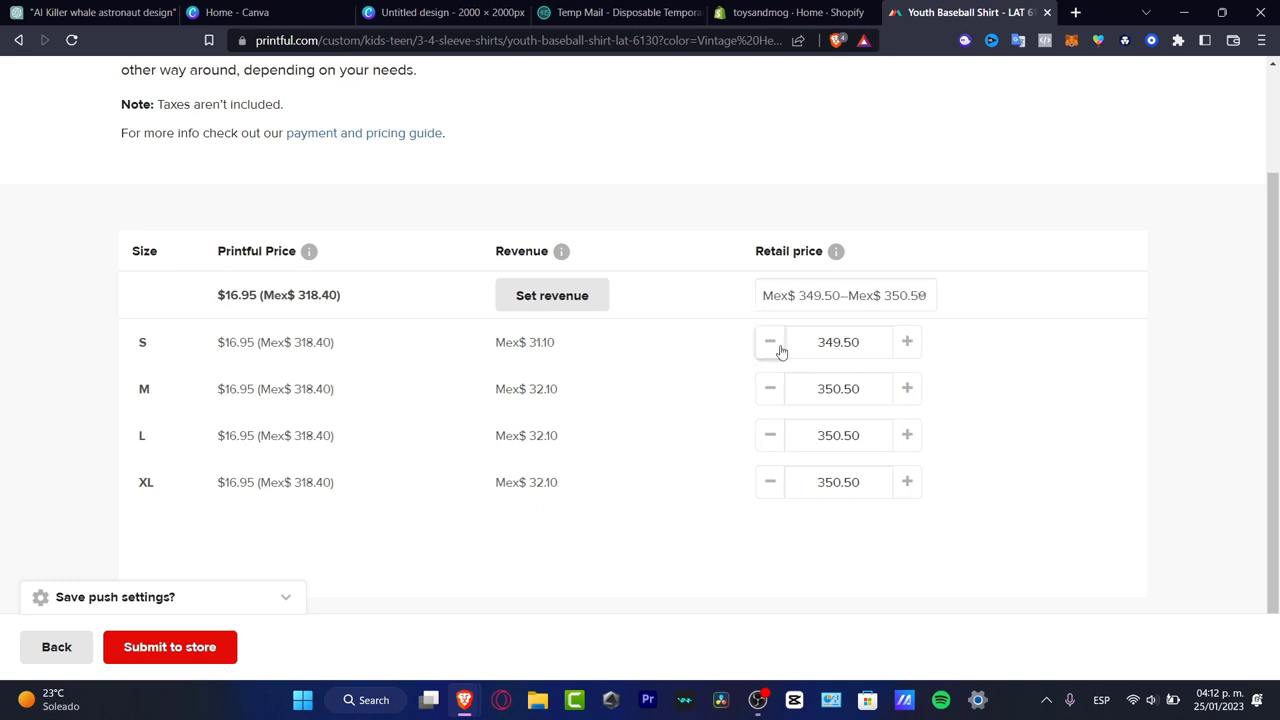
pyautogui.click(771, 348)
pyautogui.click(768, 348)
pyautogui.click(768, 348)
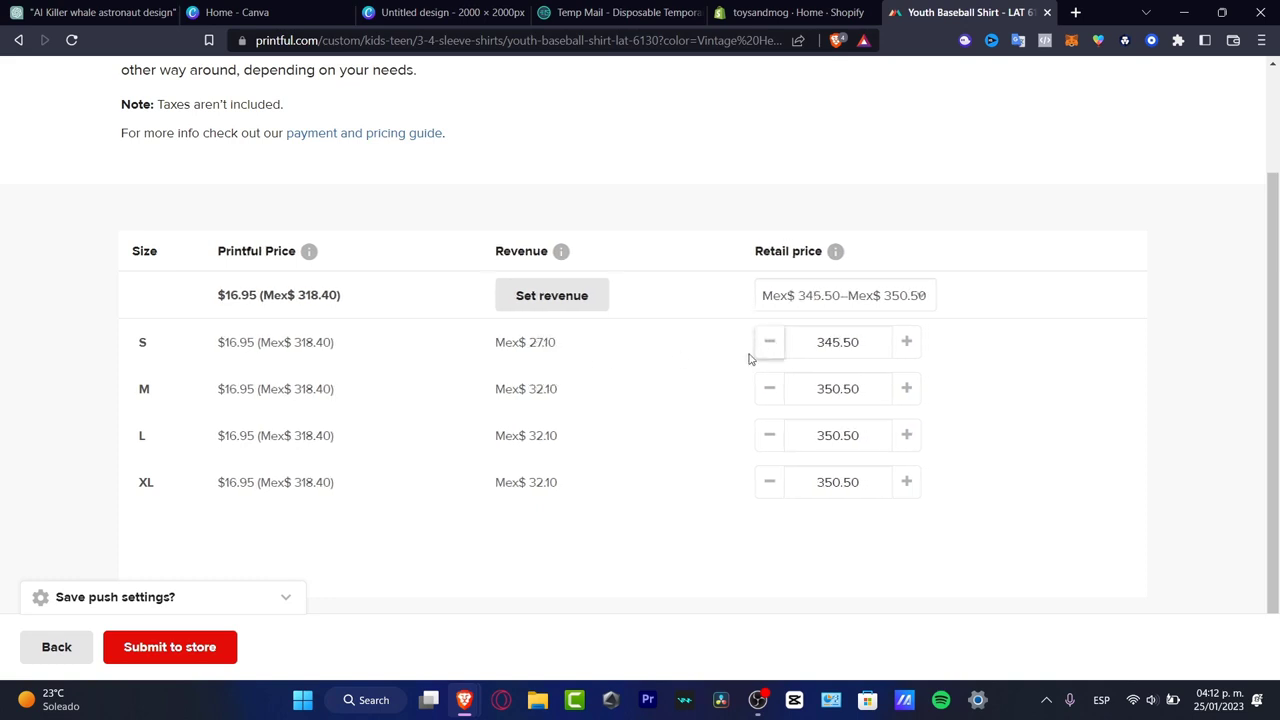
pyautogui.click(778, 349)
pyautogui.click(776, 349)
pyautogui.click(769, 393)
pyautogui.click(769, 393)
pyautogui.click(769, 393)
pyautogui.doubleClick(769, 393)
pyautogui.doubleClick(769, 393)
pyautogui.click(769, 393)
pyautogui.doubleClick(766, 440)
# Step: Lower the L and XL retail prices to Mex$ 342.50, leaving Mex$ 24.10 revenue each
pyautogui.doubleClick(766, 440)
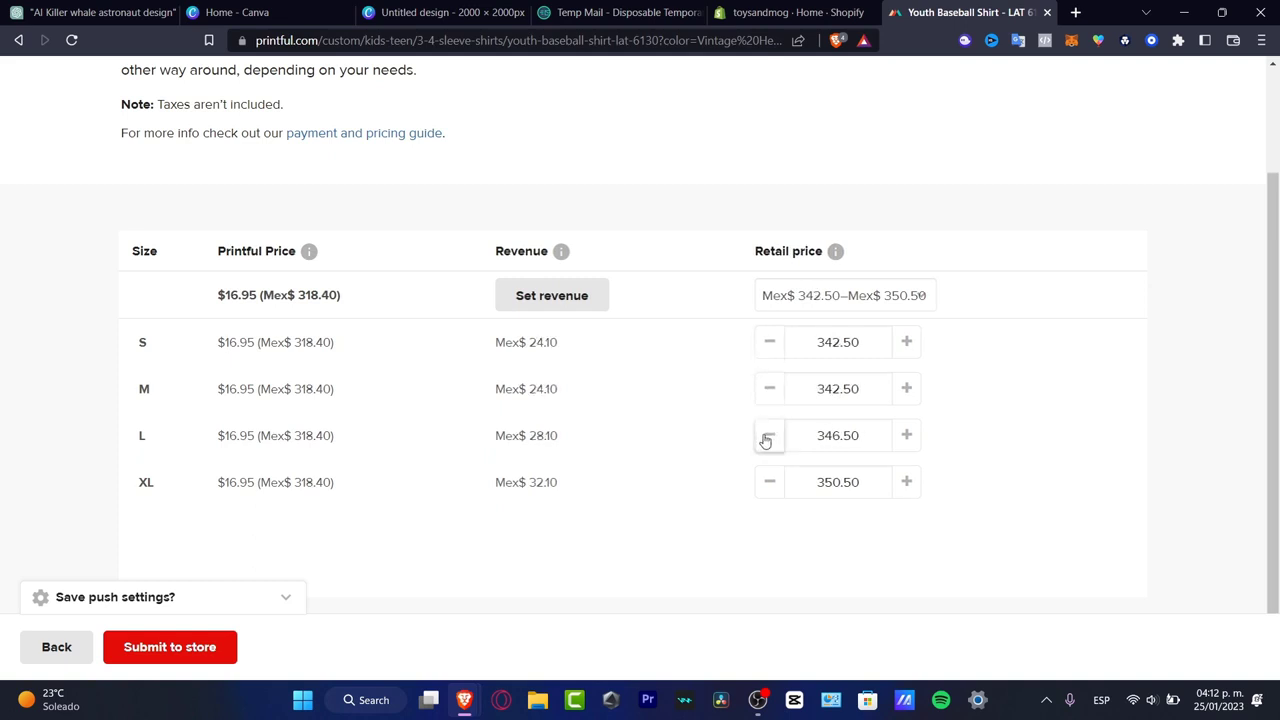
pyautogui.click(768, 444)
pyautogui.click(768, 446)
pyautogui.doubleClick(769, 488)
pyautogui.doubleClick(769, 490)
pyautogui.click(769, 490)
pyautogui.click(770, 492)
pyautogui.doubleClick(770, 492)
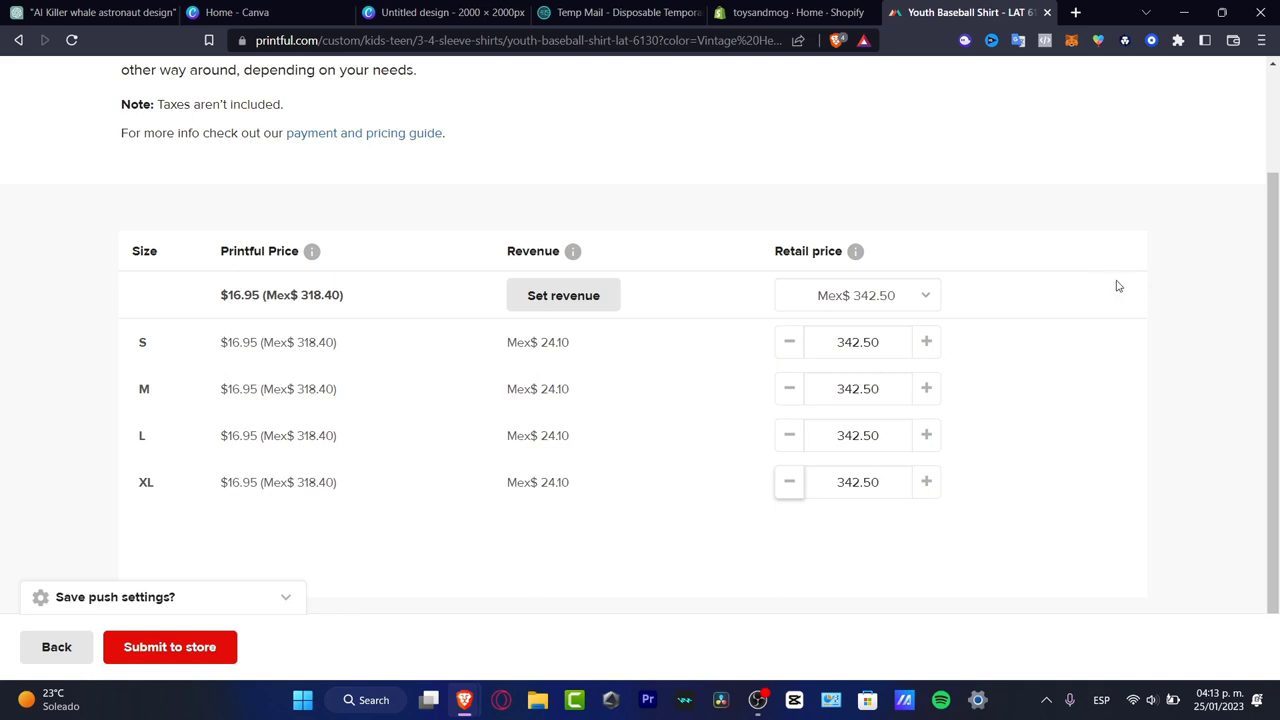
# Step: Submit the priced baseball shirt to the store and open the Products list
pyautogui.click(203, 645)
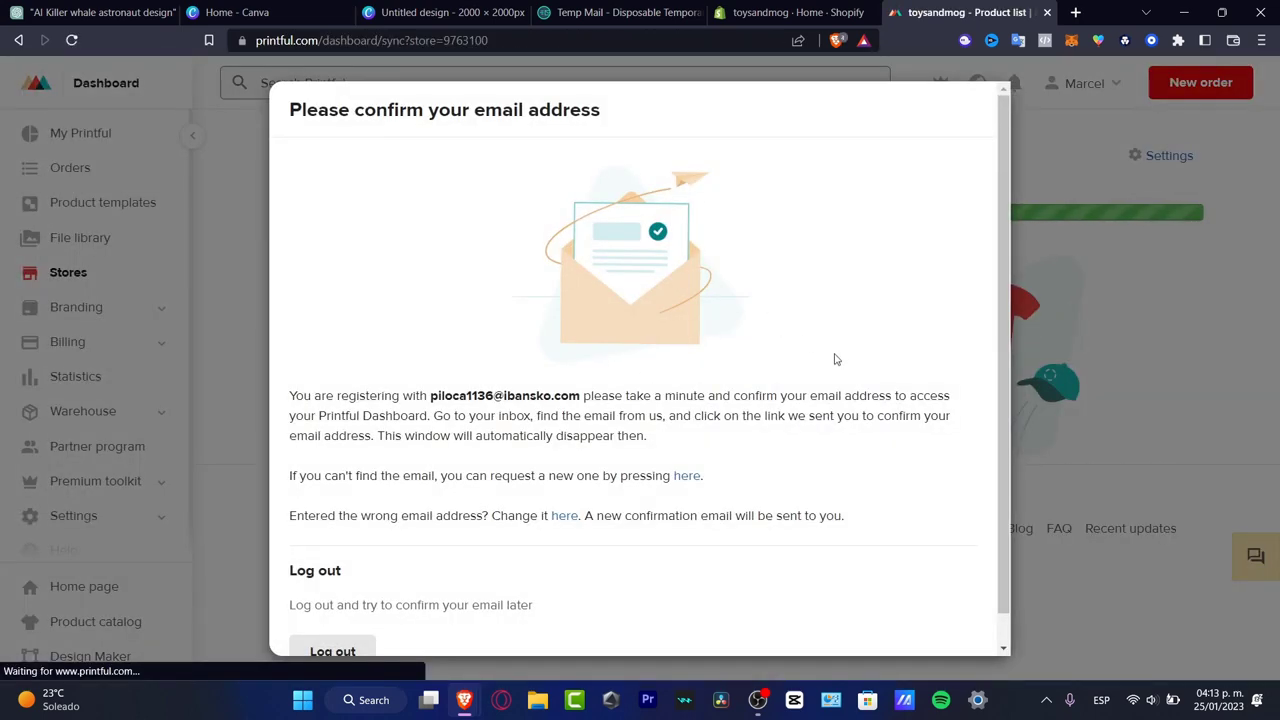
pyautogui.scroll(-1, 834, 360)
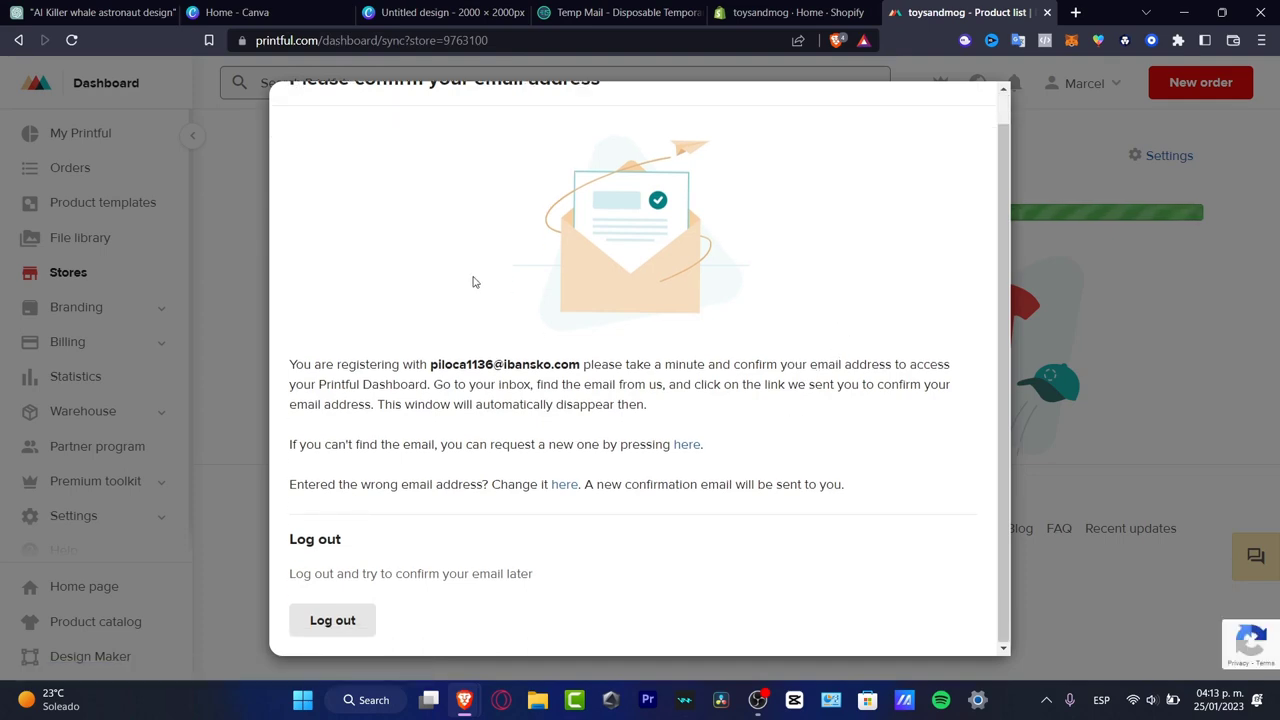
pyautogui.click(785, 12)
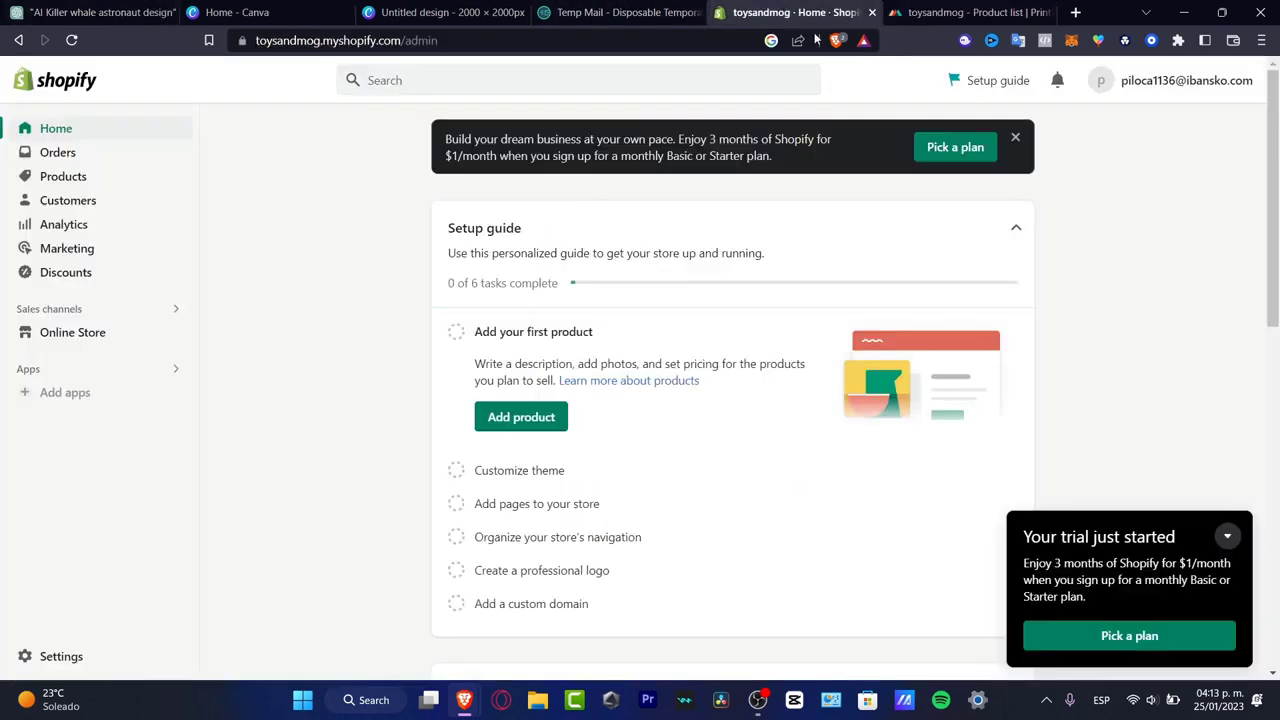
pyautogui.click(943, 12)
pyautogui.click(86, 177)
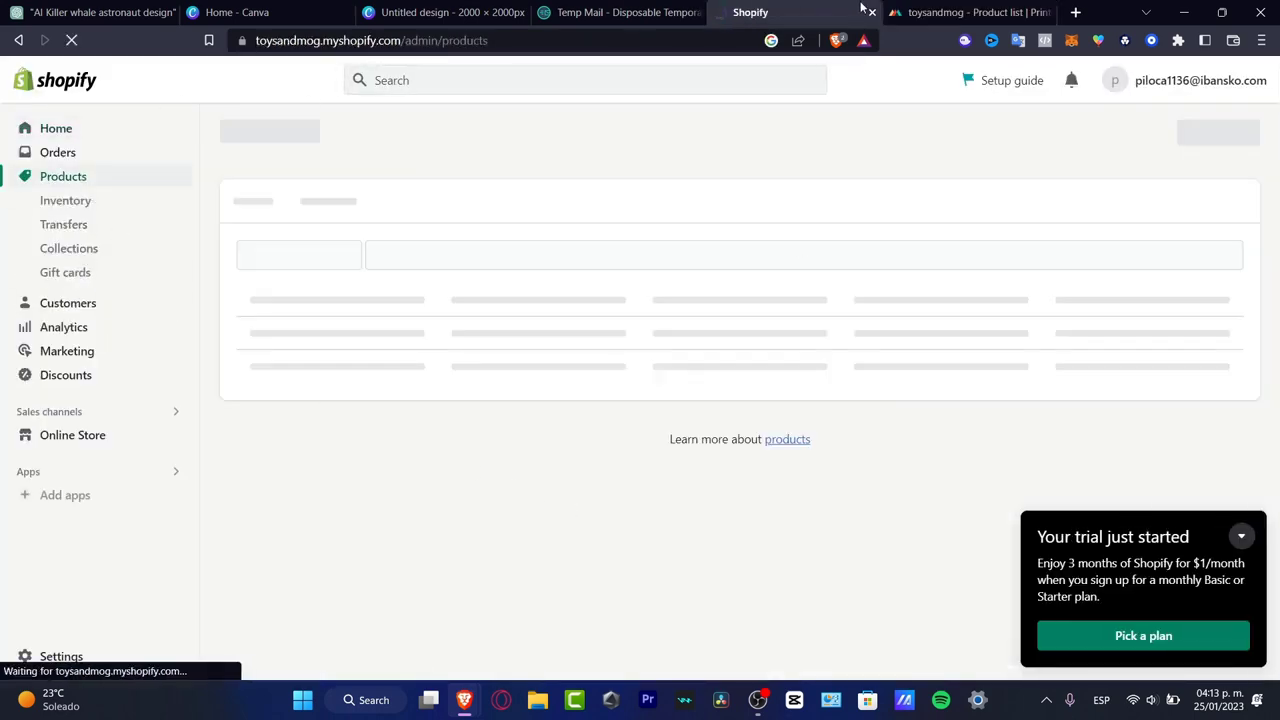
# Step: Sign in to Shopify with the store owner's account and reopen the Products list
pyautogui.hotkey('ctrl', 'Tab')
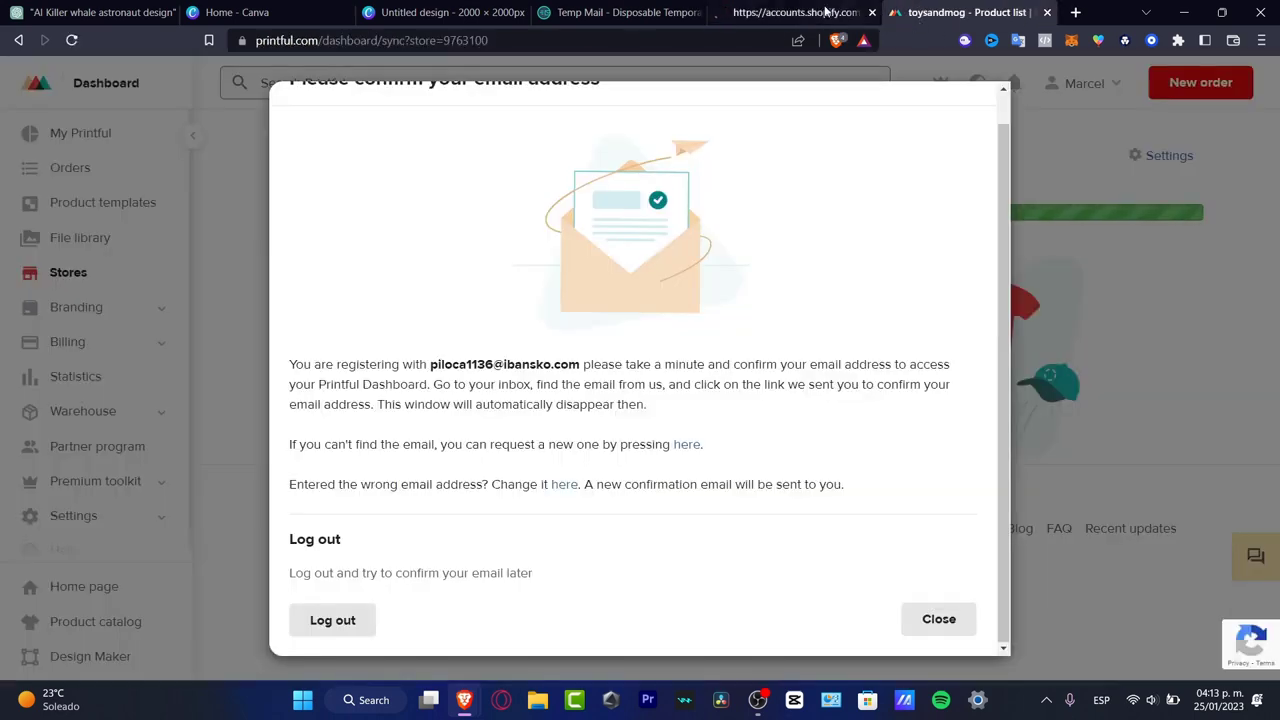
pyautogui.click(845, 18)
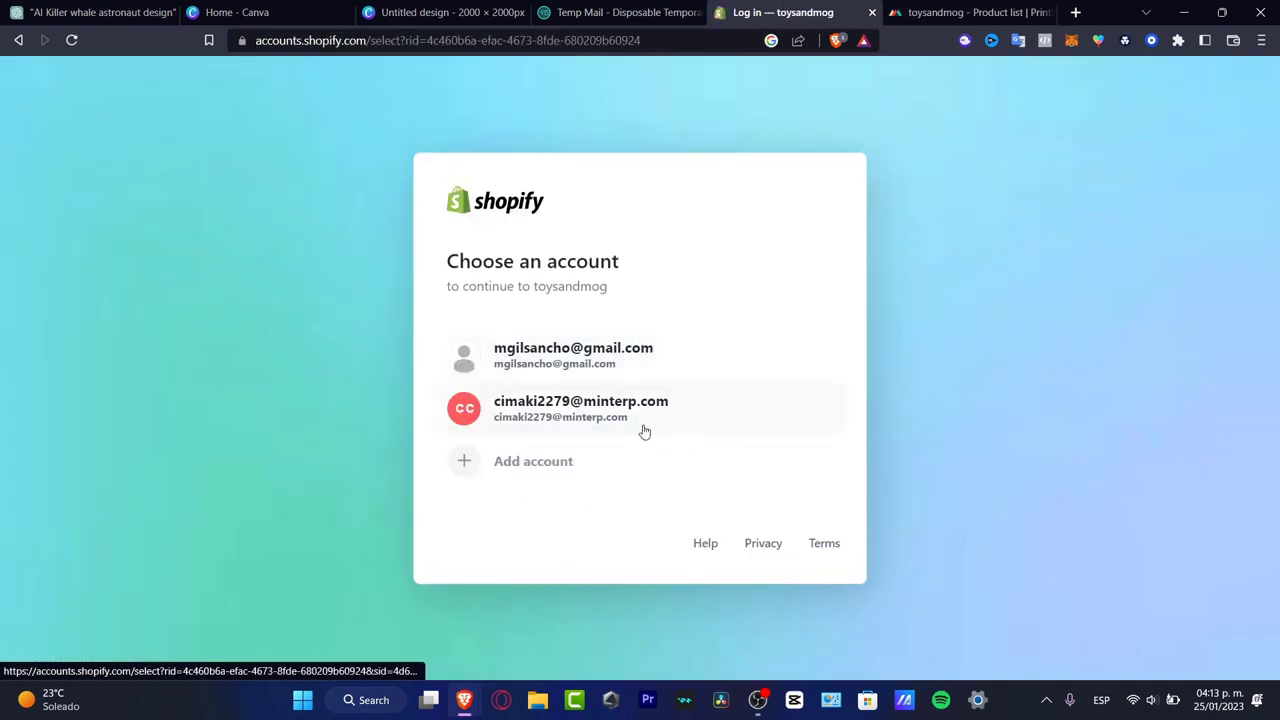
pyautogui.click(548, 475)
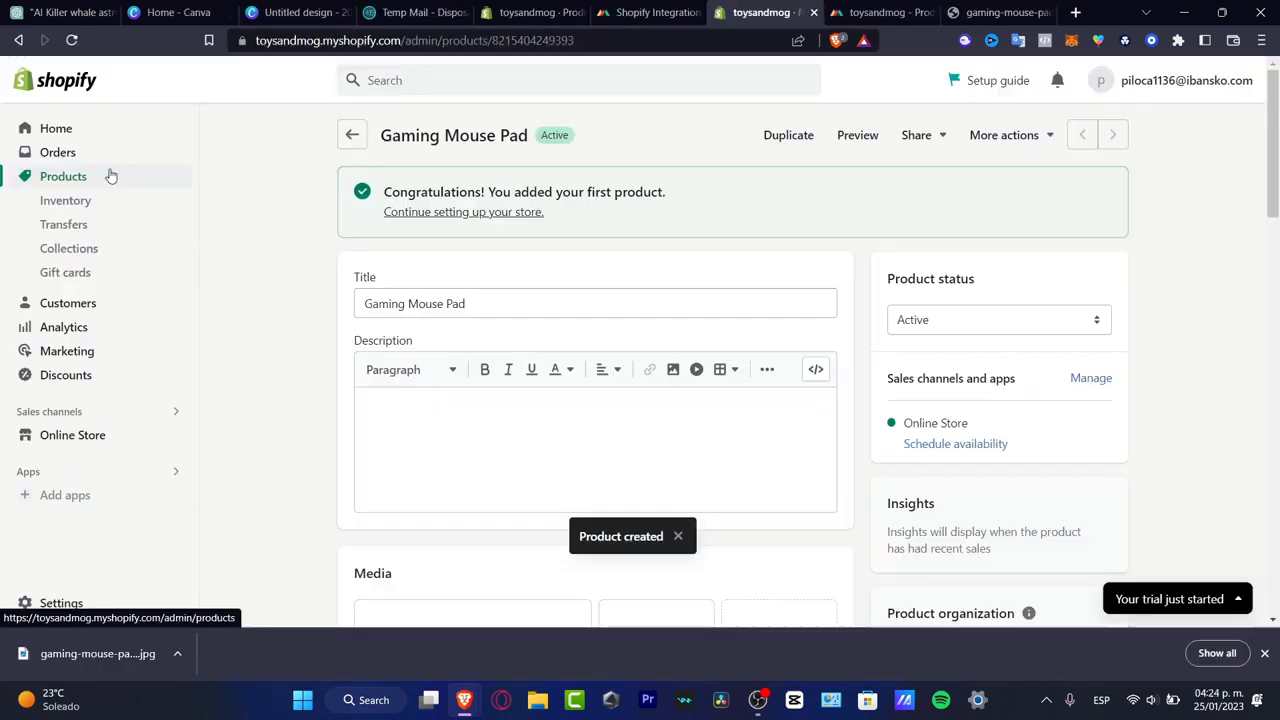
pyautogui.click(111, 176)
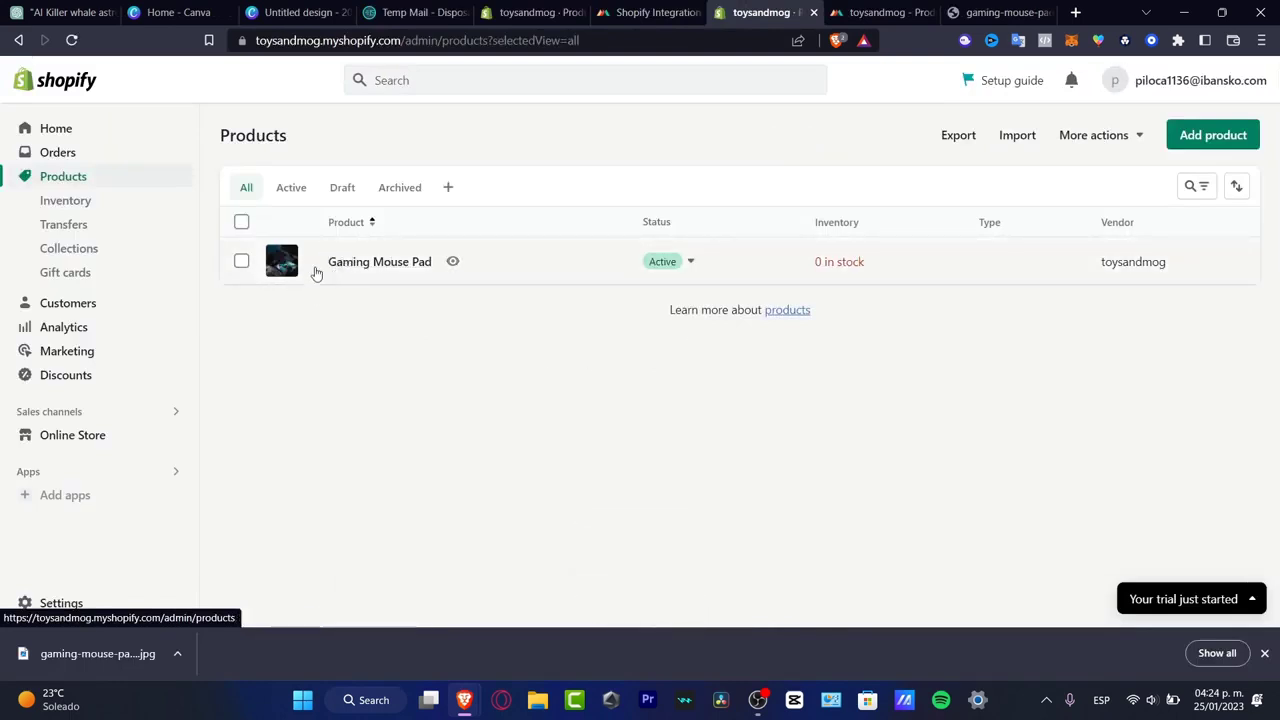
pyautogui.click(880, 12)
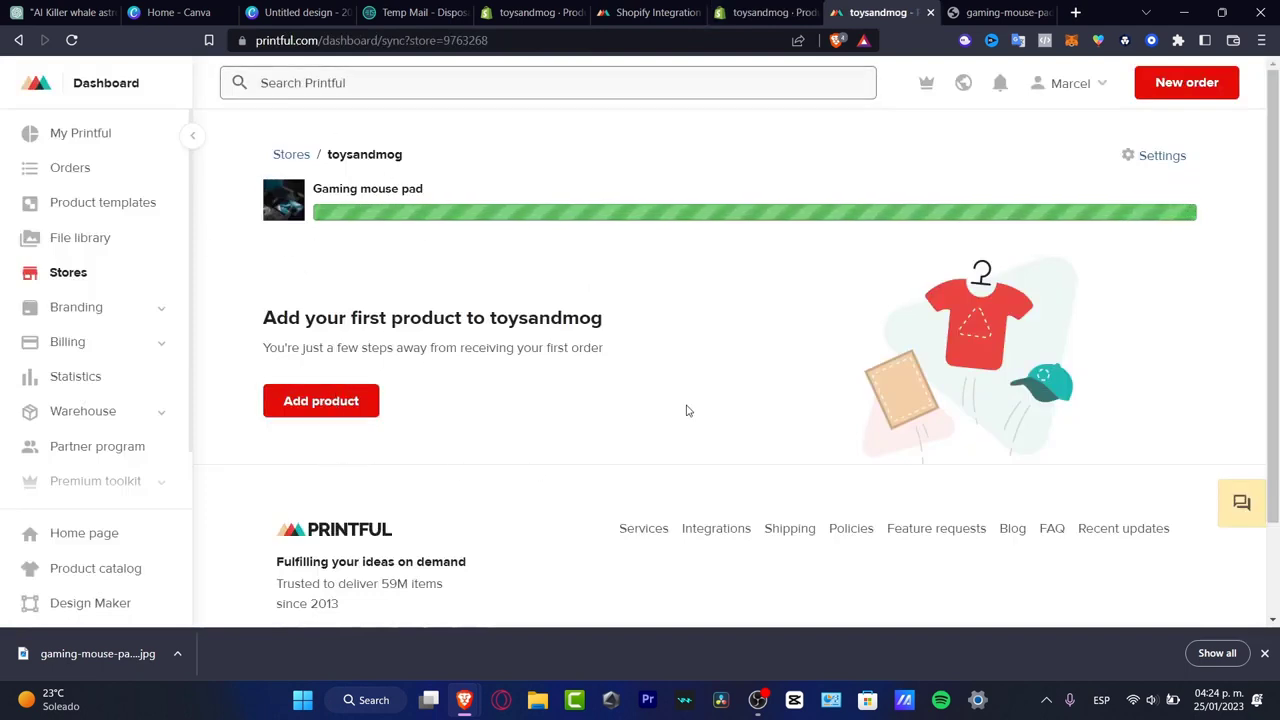
pyautogui.click(548, 8)
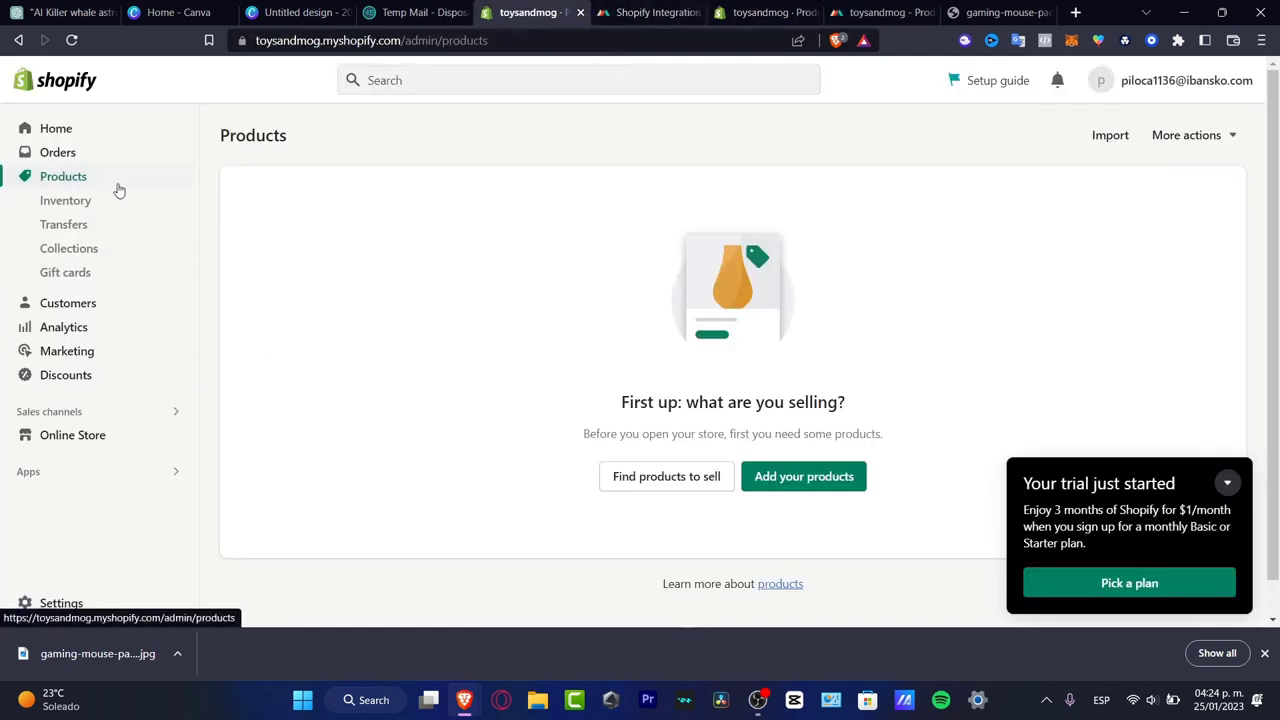
pyautogui.click(772, 10)
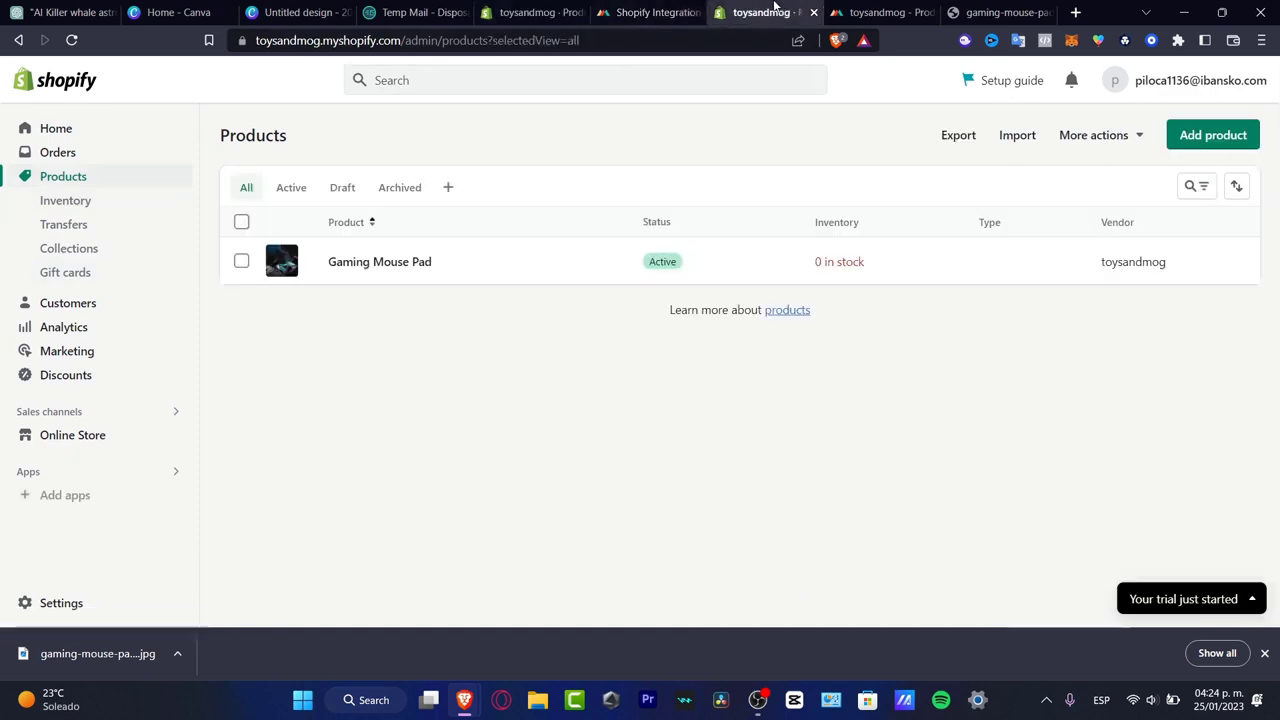
pyautogui.click(420, 266)
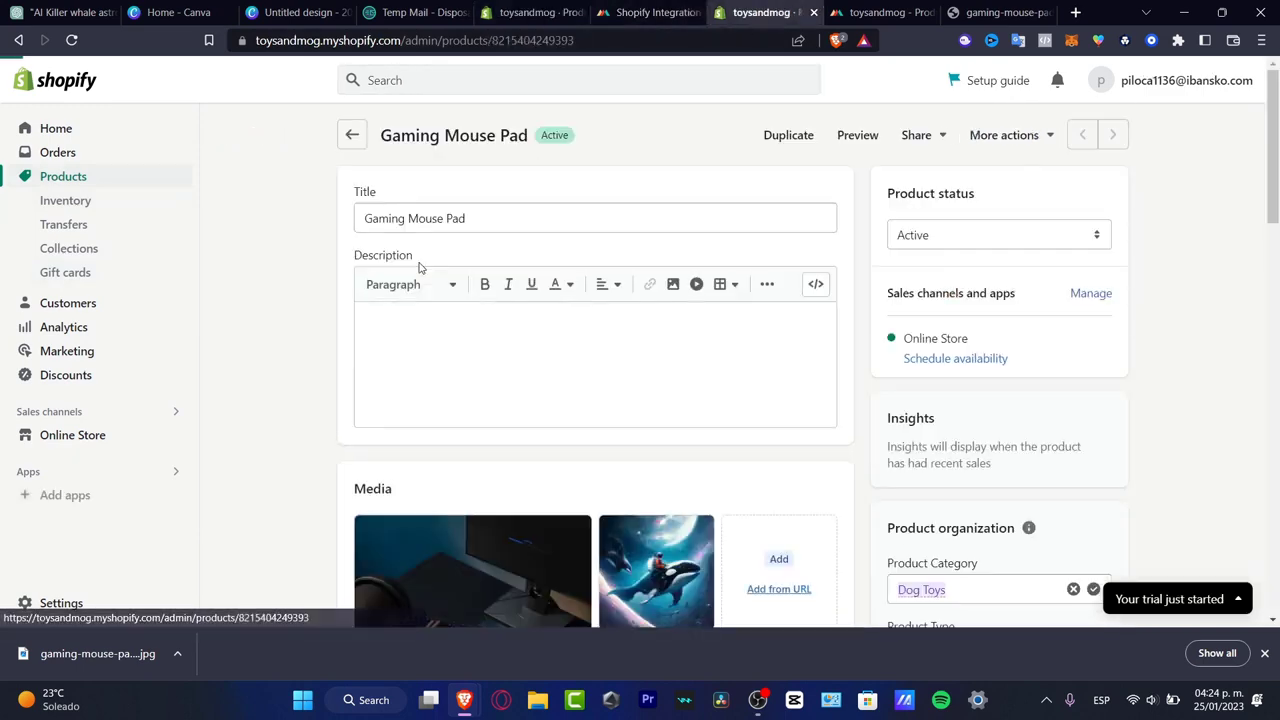
pyautogui.scroll(-5, 769, 283)
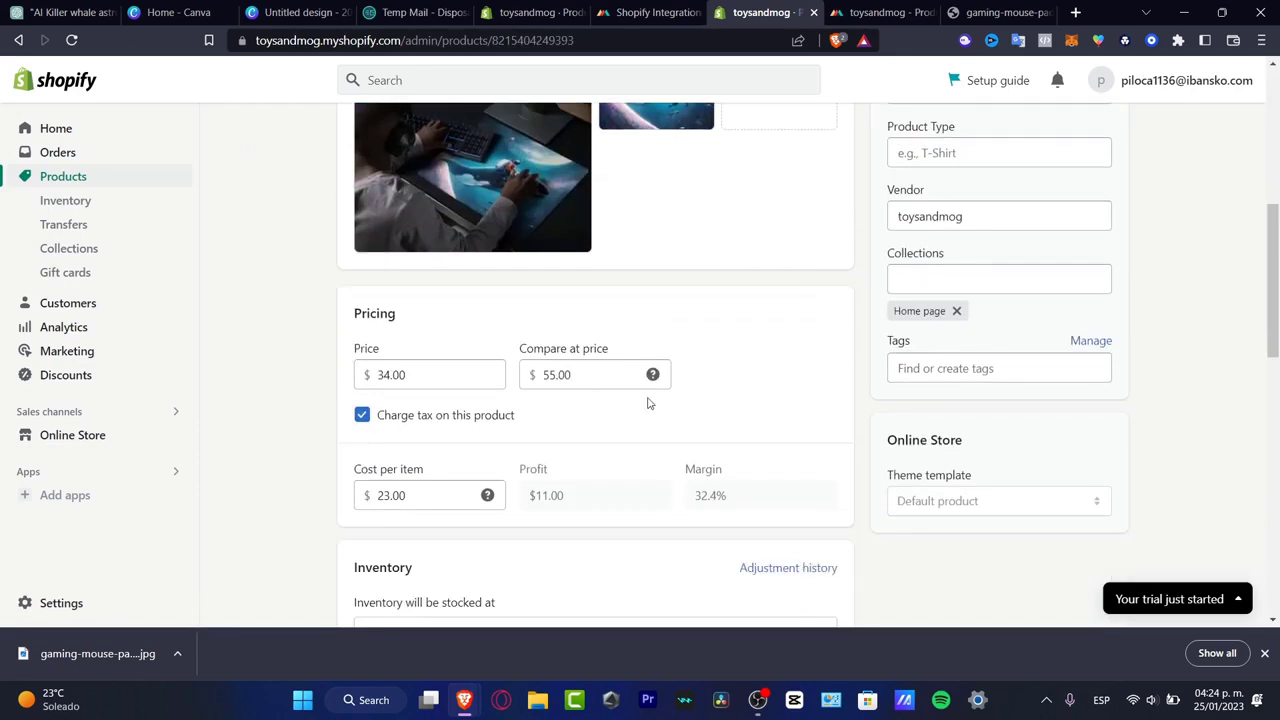
pyautogui.moveTo(420, 375); pyautogui.dragTo(366, 376)
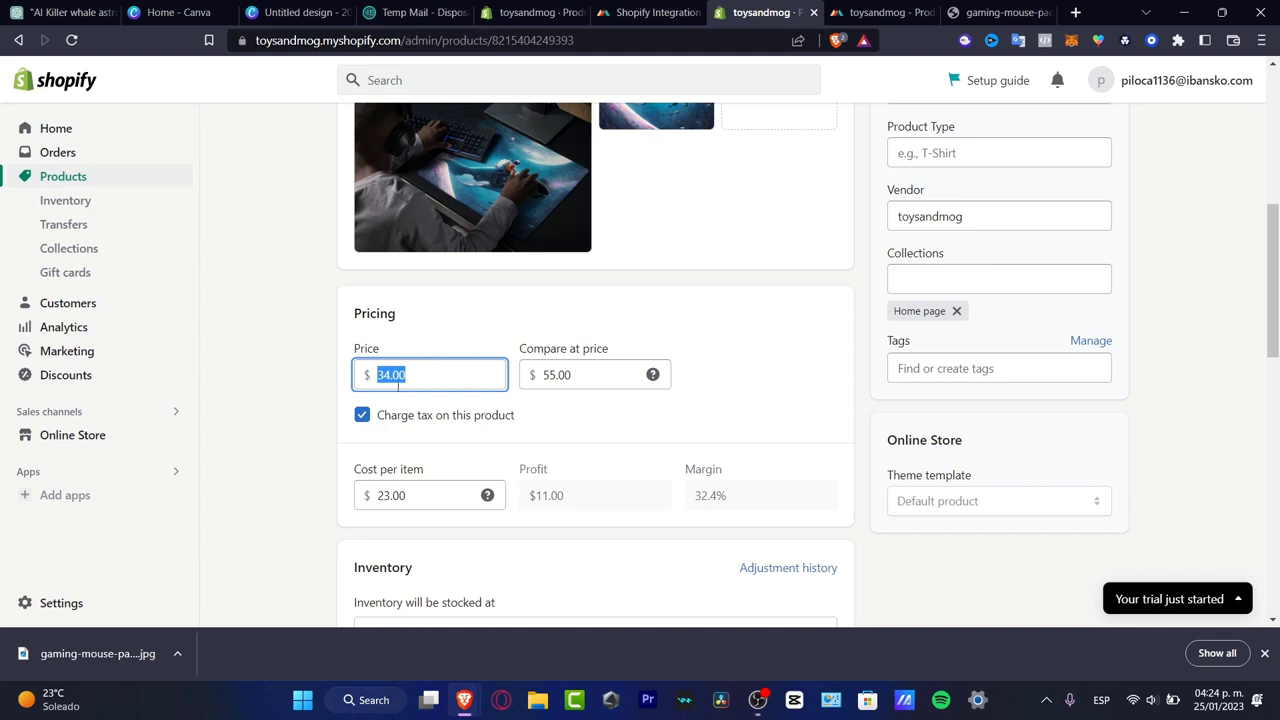
pyautogui.click(63, 178)
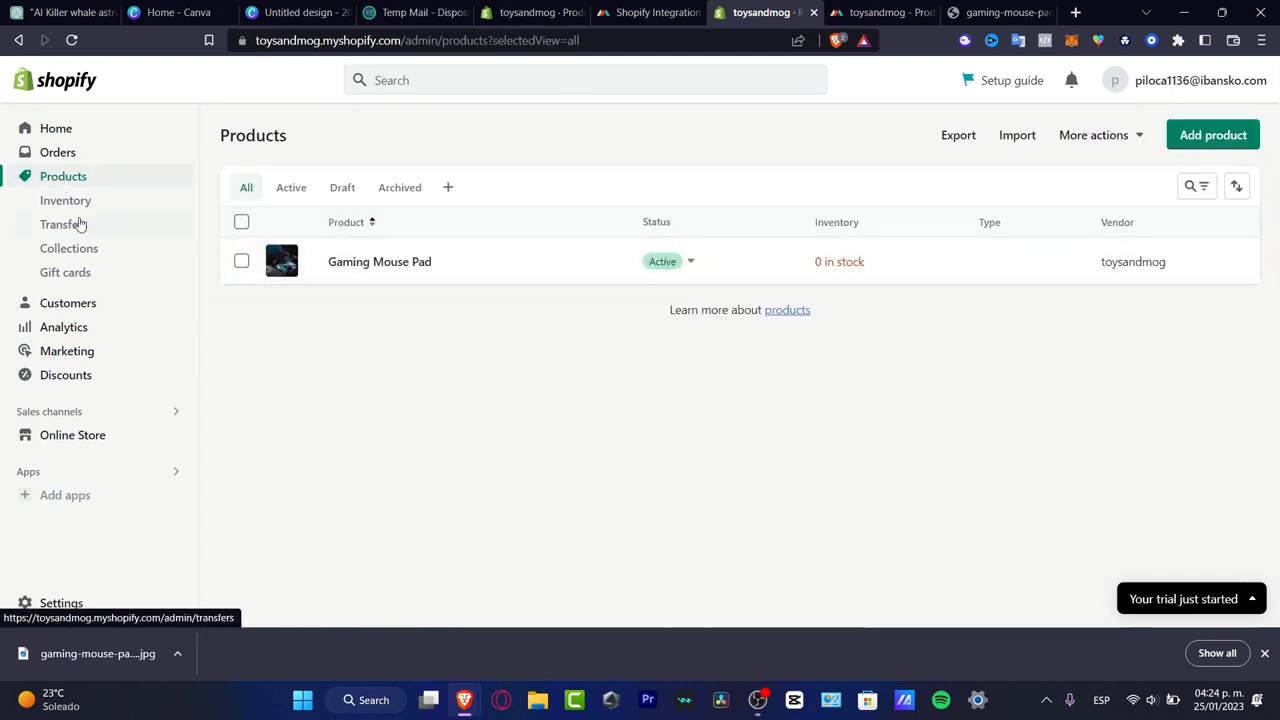
# Step: View Settings > Plan showing a trial with 2 days left, then go back to Printful
pyautogui.click(72, 435)
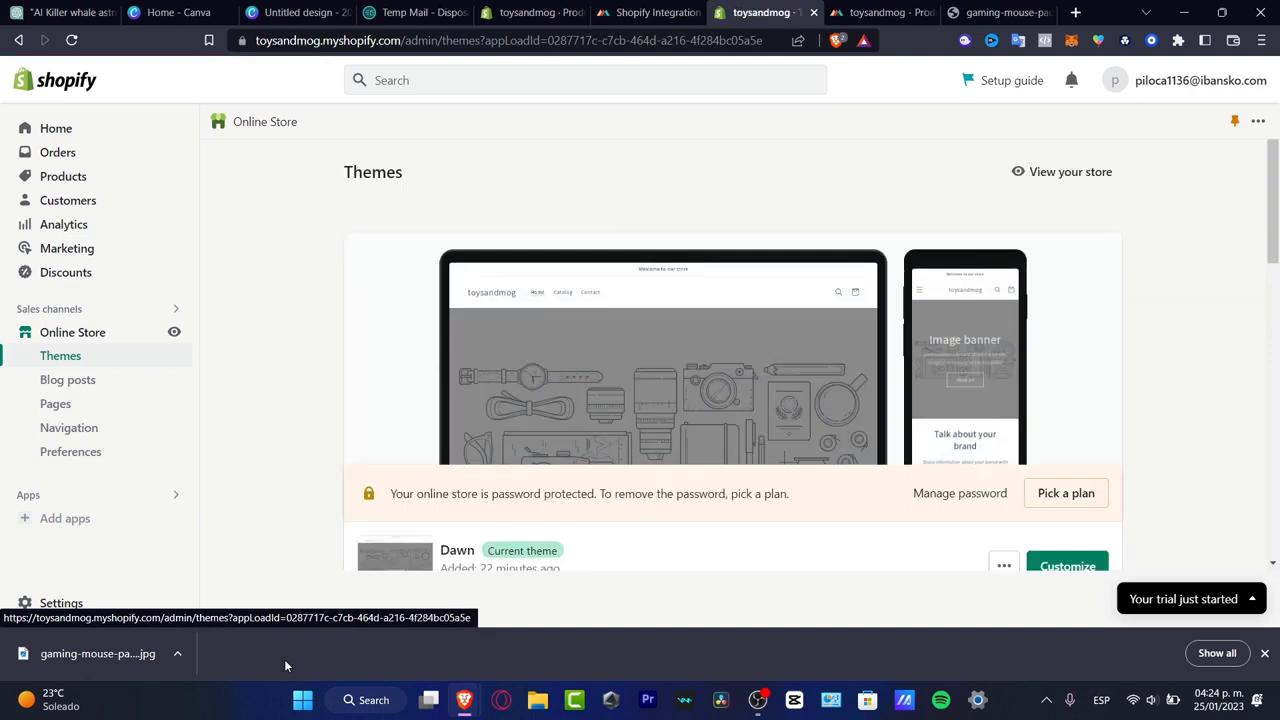
pyautogui.click(80, 606)
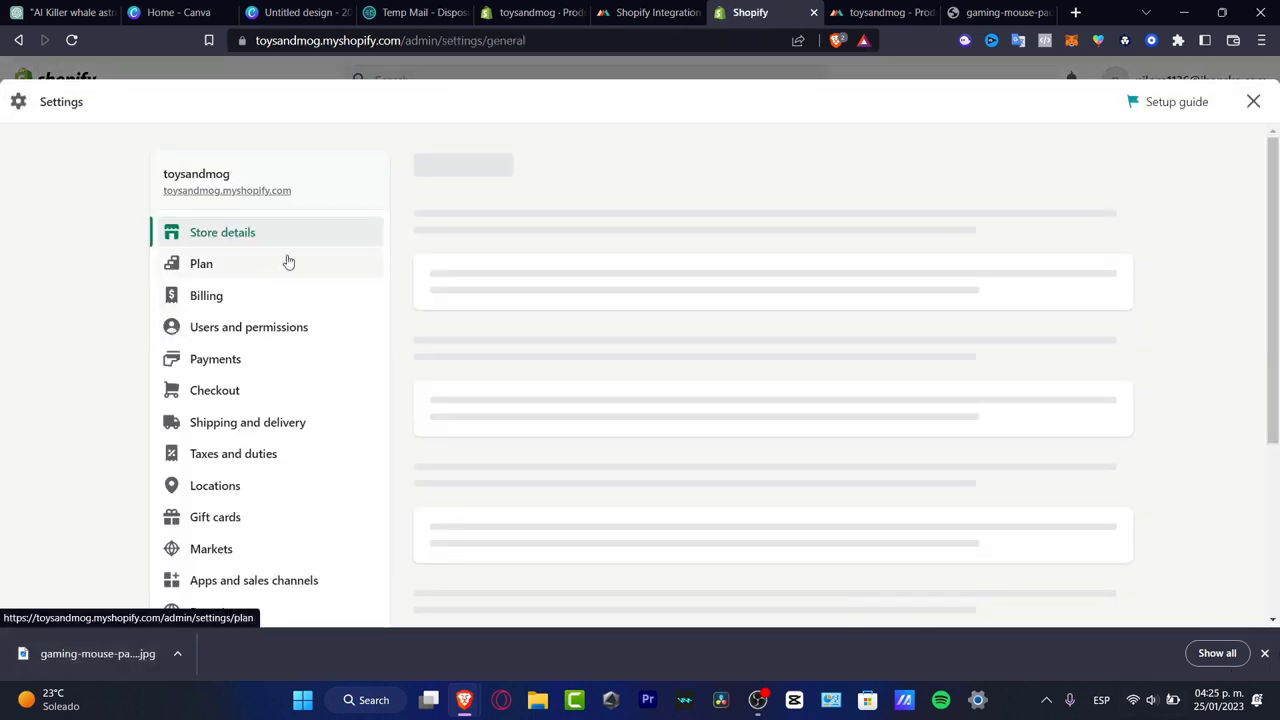
pyautogui.click(190, 272)
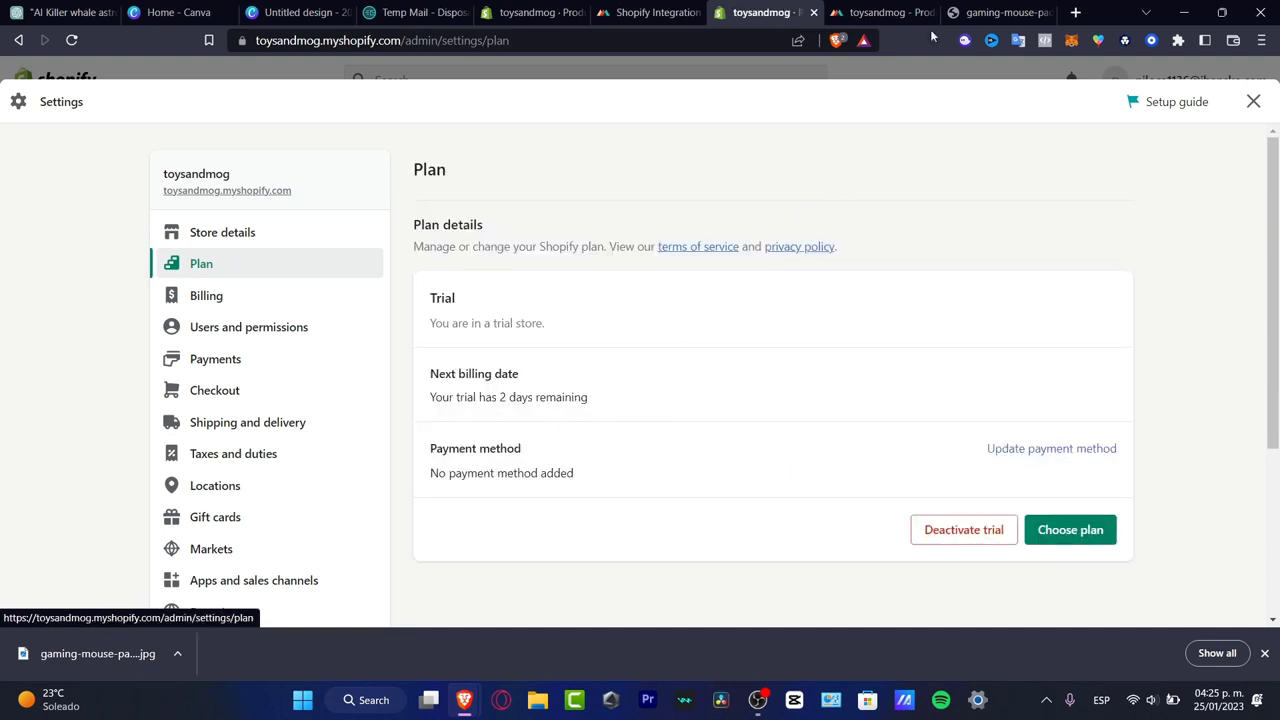
pyautogui.click(890, 12)
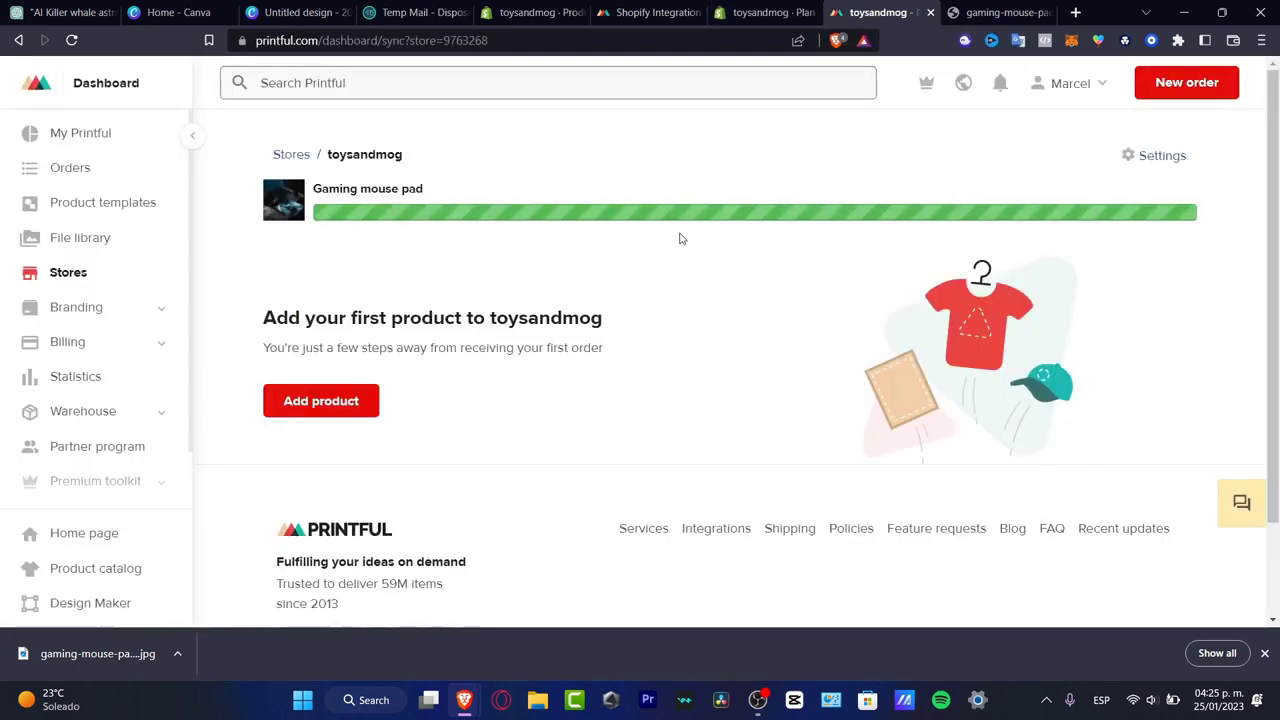